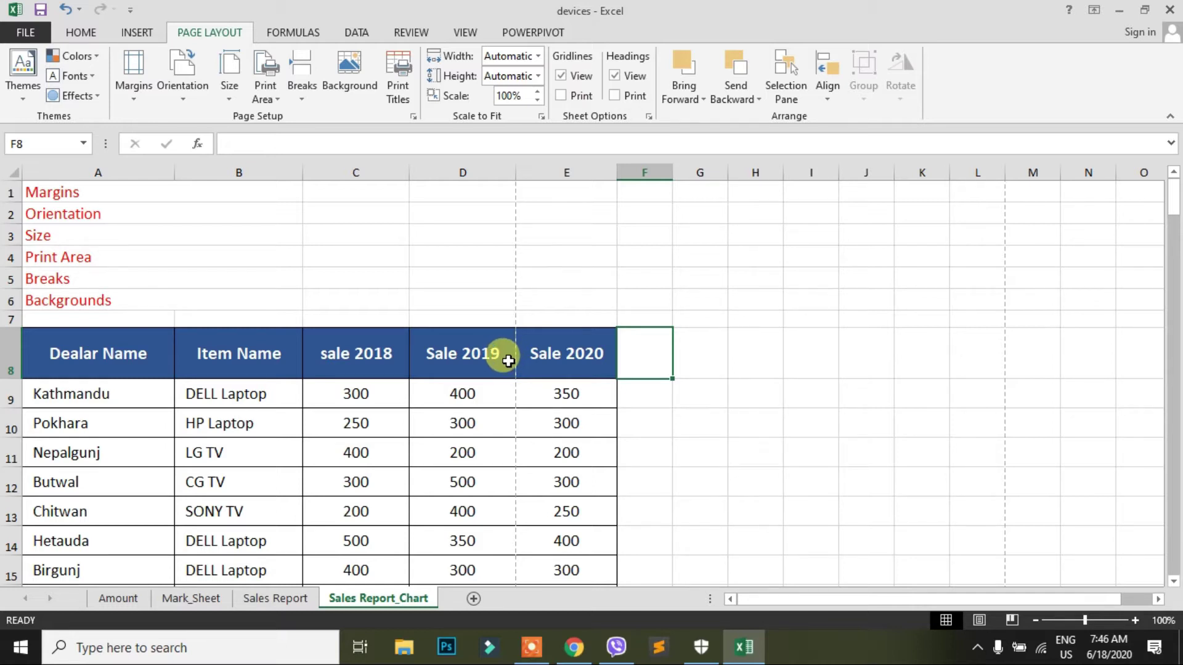
Select cell G6, then open File > Print to preview the Sales Report_Chart sheet.
{"action": "left_click", "coordinate": [700, 300]}
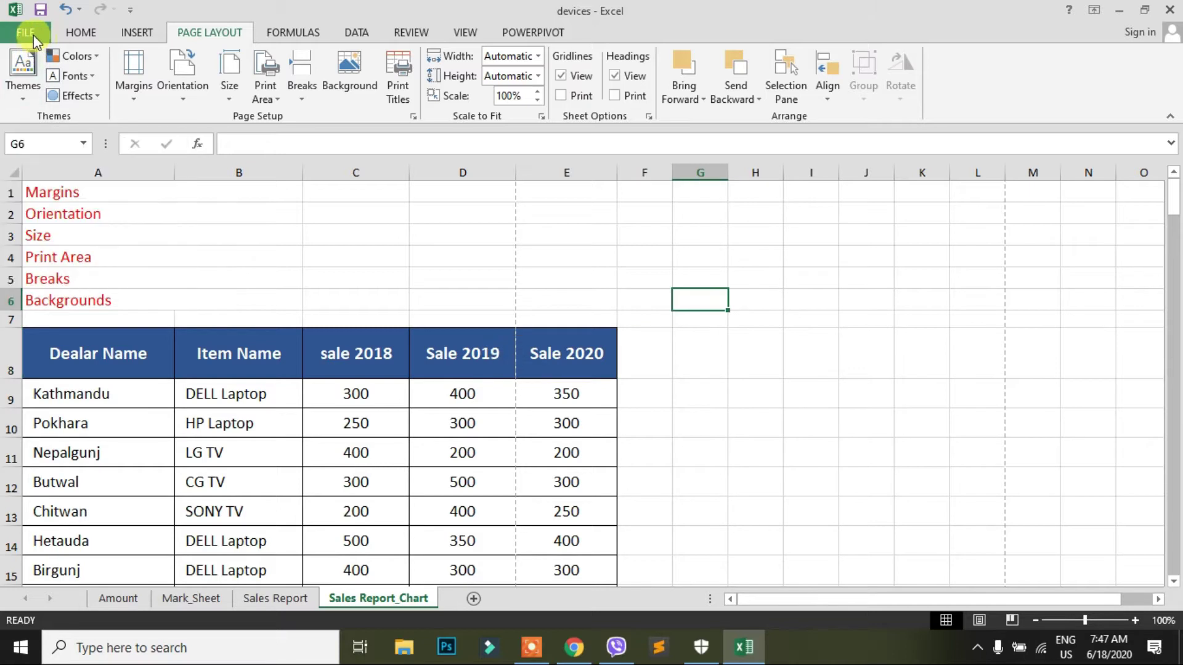
{"action": "left_click", "coordinate": [28, 34]}
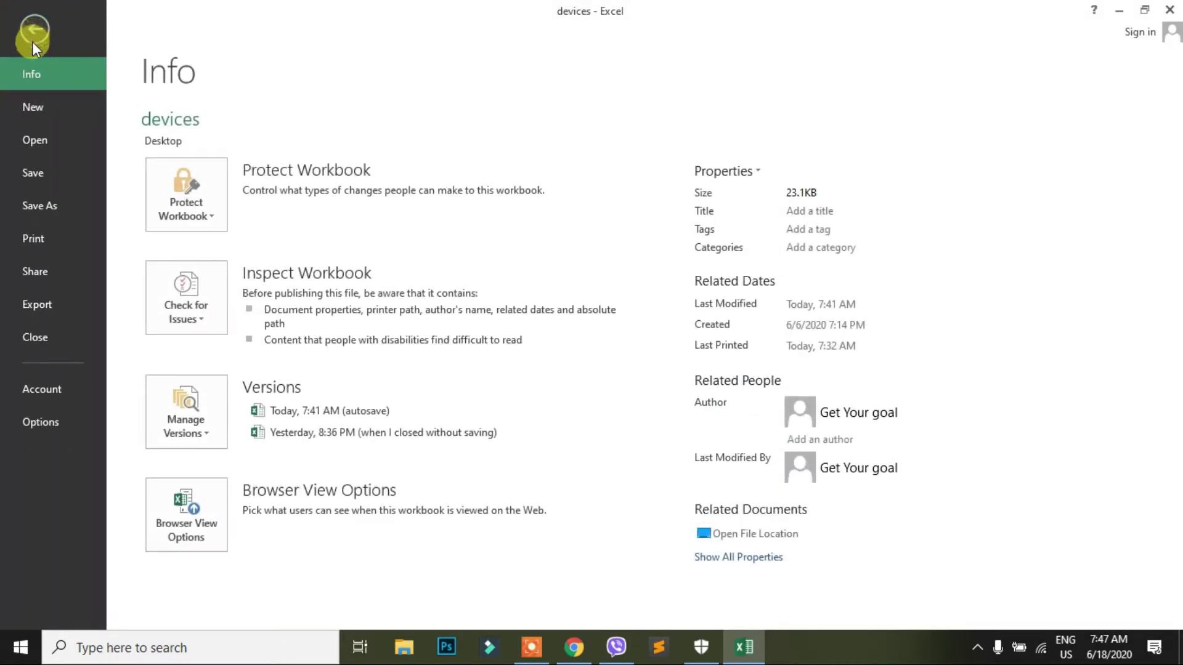
{"action": "left_click", "coordinate": [45, 242]}
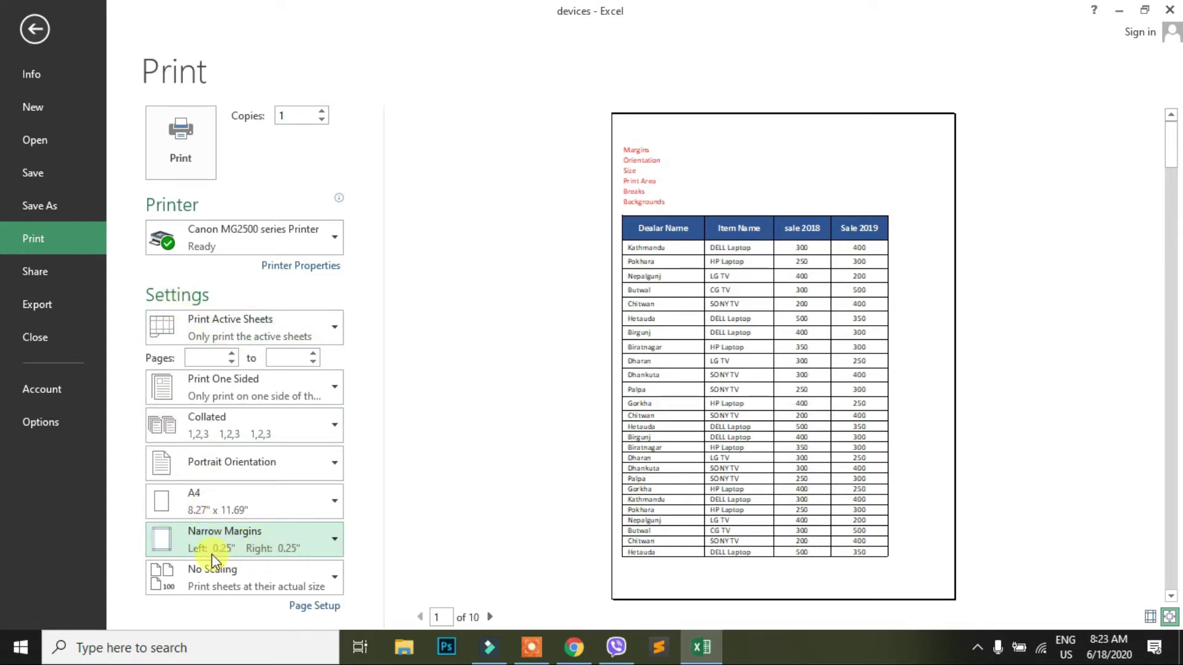
Preview the printout with Normal margins, then switch back to Narrow margins (0.25" left and right).
{"action": "left_click", "coordinate": [336, 541]}
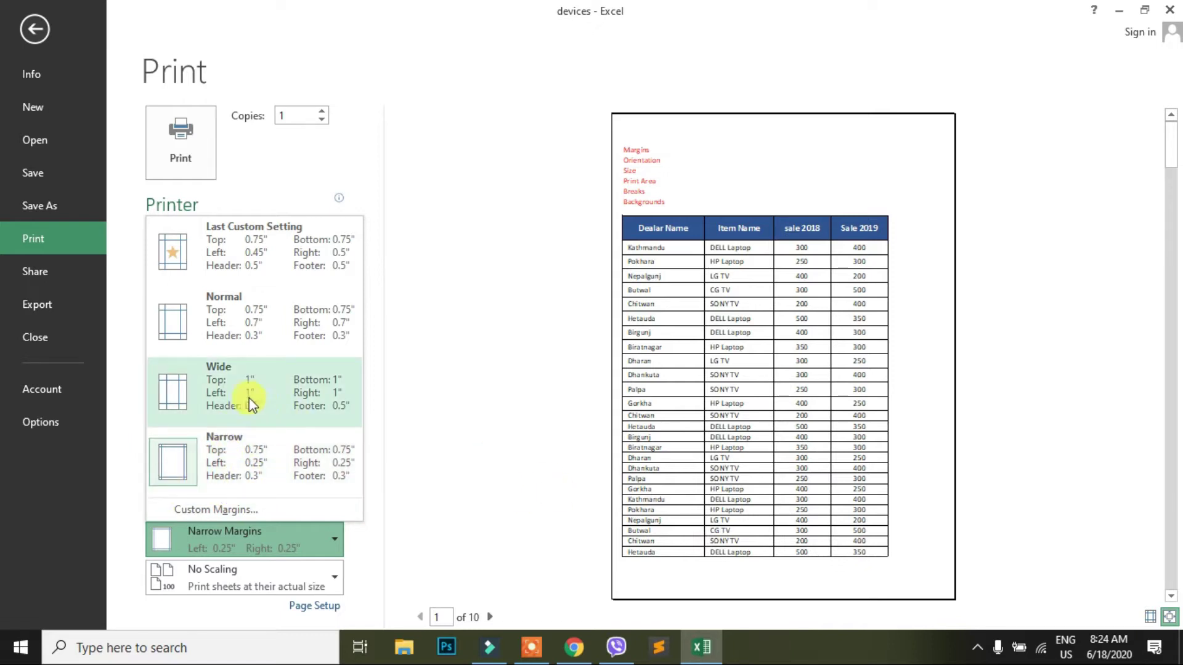
{"action": "left_click", "coordinate": [219, 323]}
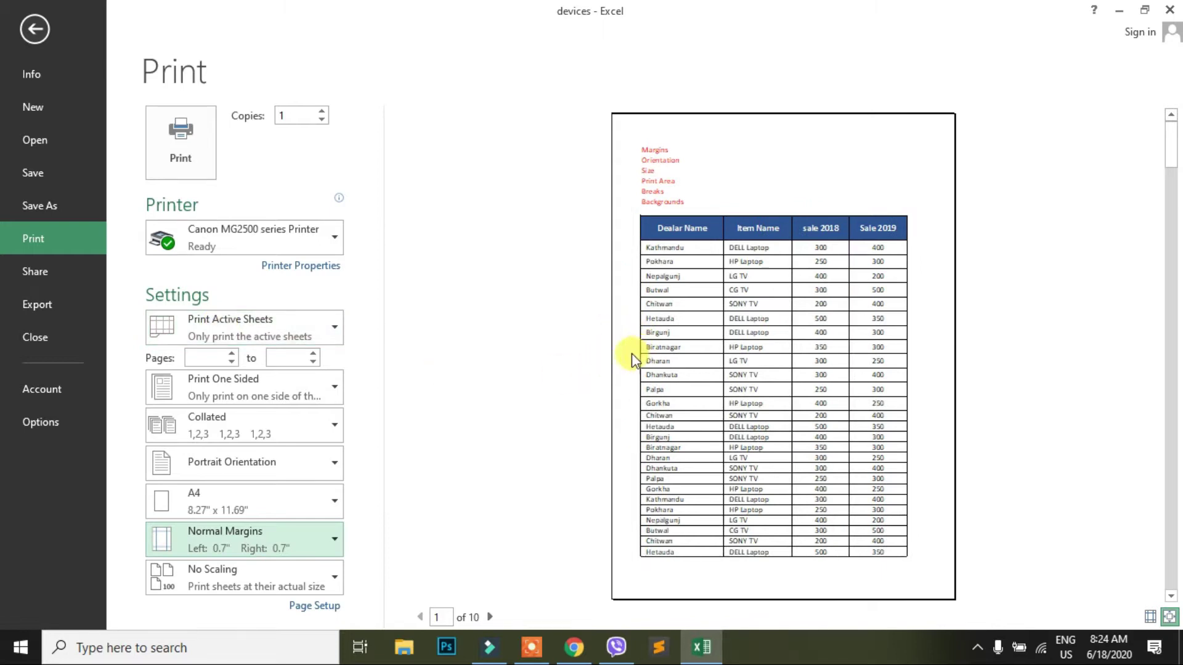
{"action": "left_click", "coordinate": [304, 547]}
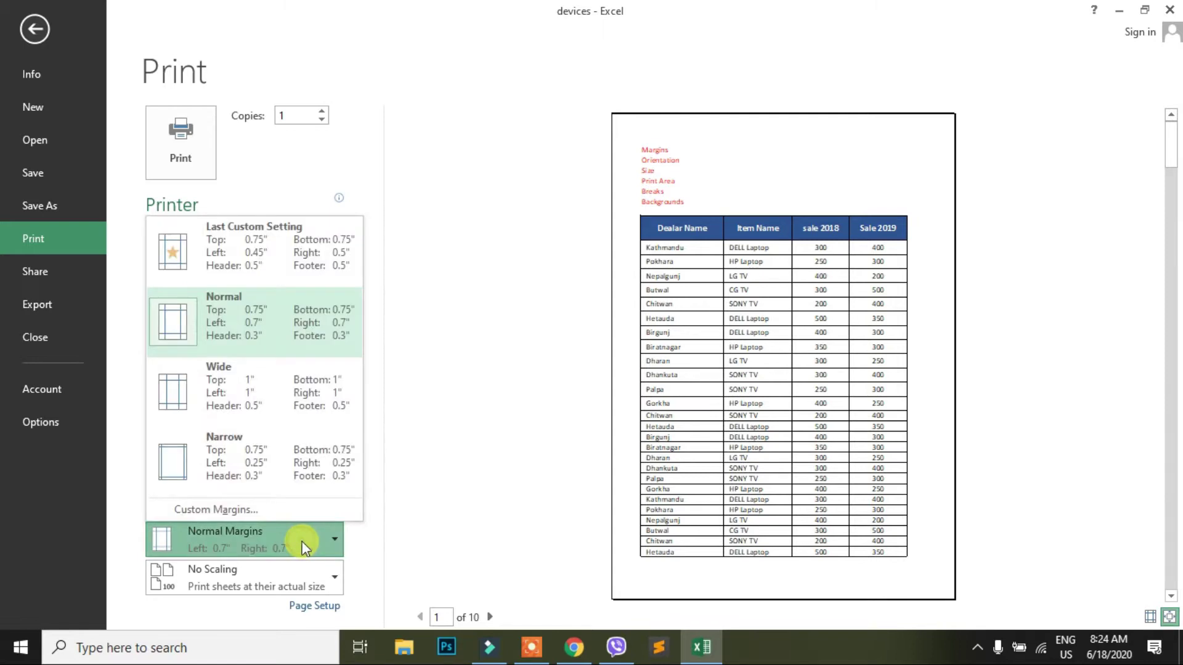
{"action": "left_click", "coordinate": [254, 464]}
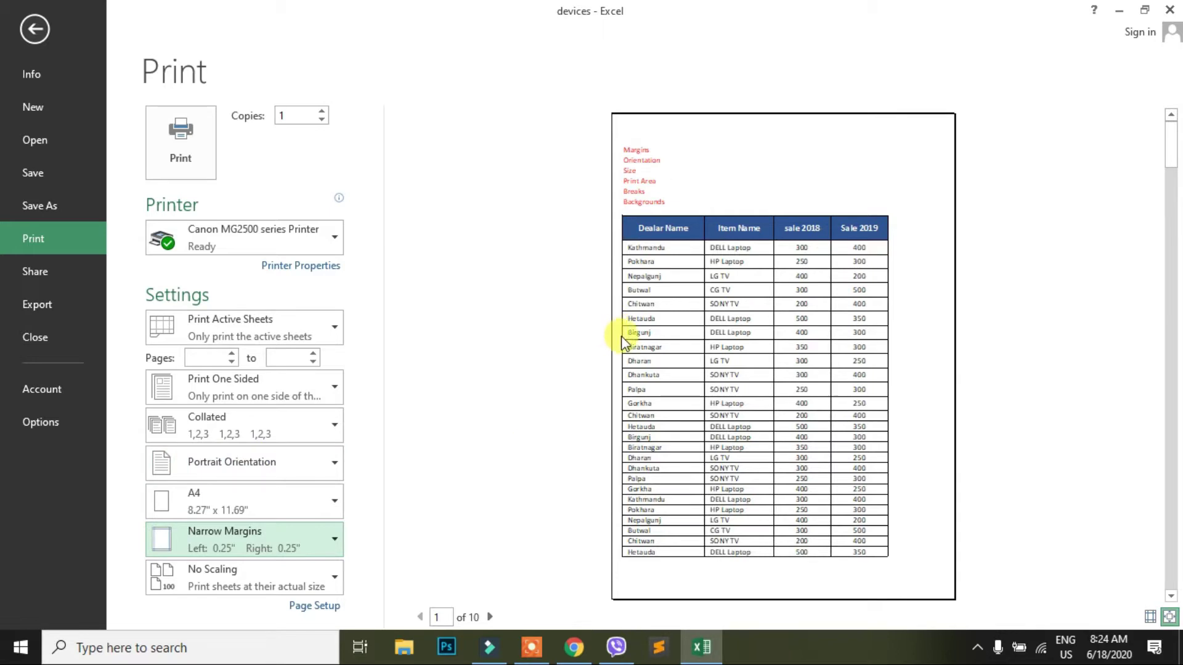
{"action": "left_click", "coordinate": [333, 542]}
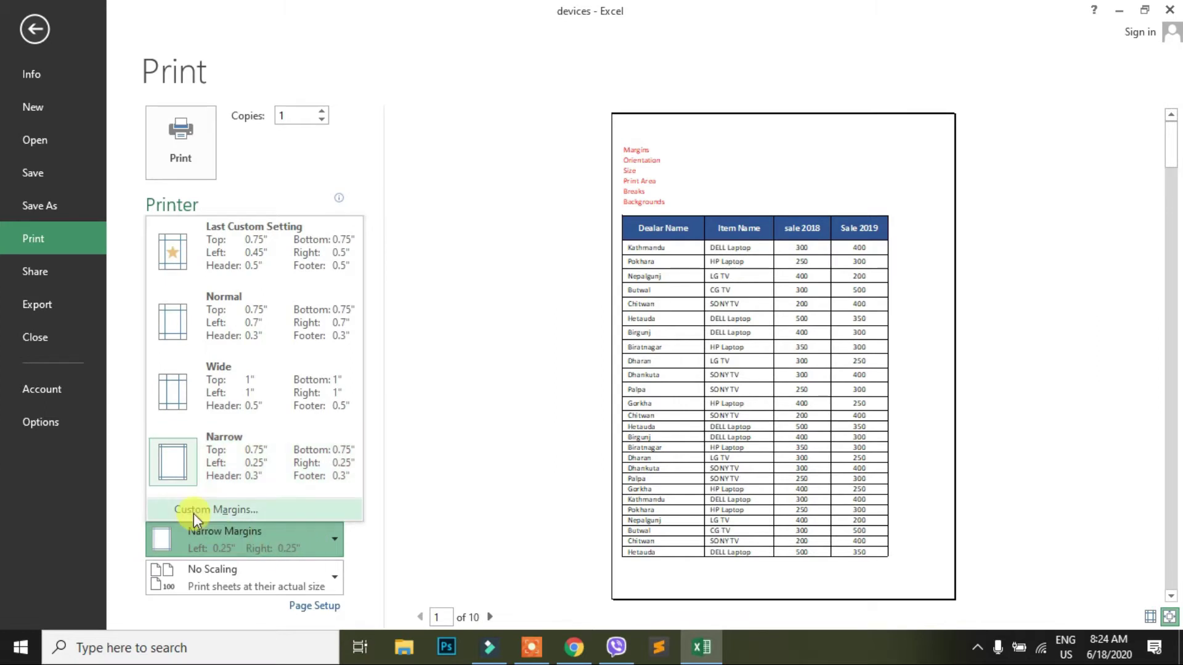
Apply custom margins in Page Setup: left 0.5, top 1 and bottom 1 inch.
{"action": "left_click", "coordinate": [213, 509]}
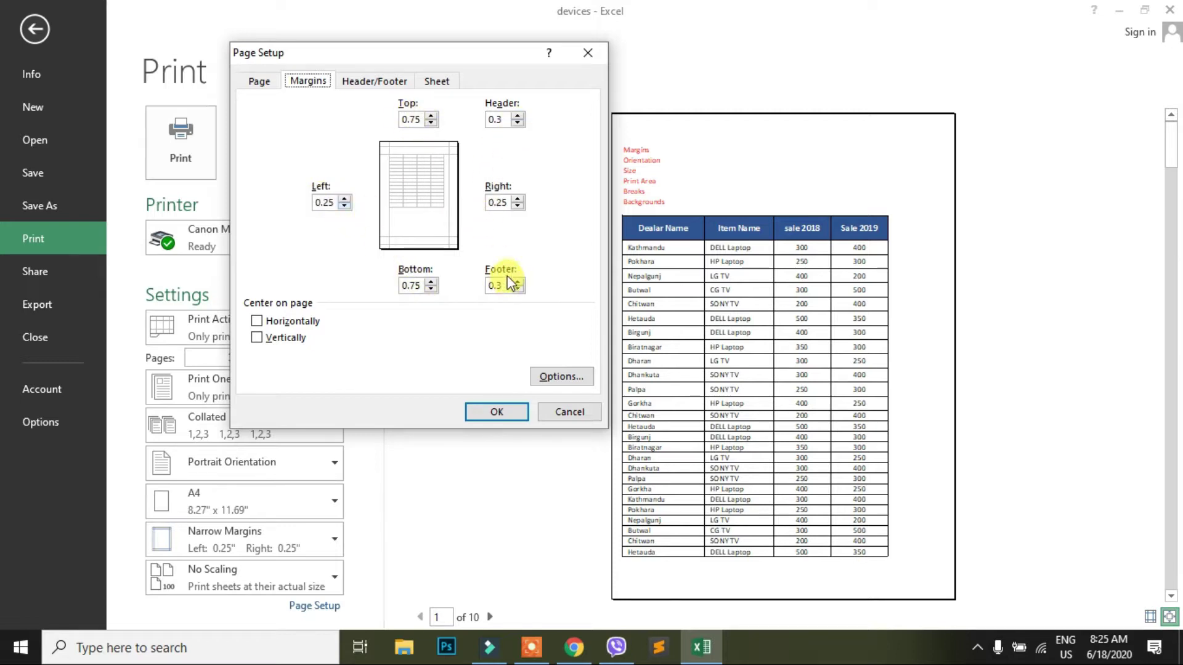
{"action": "double_click", "coordinate": [326, 202]}
{"action": "type", "text": "0.5"}
{"action": "left_click", "coordinate": [504, 200]}
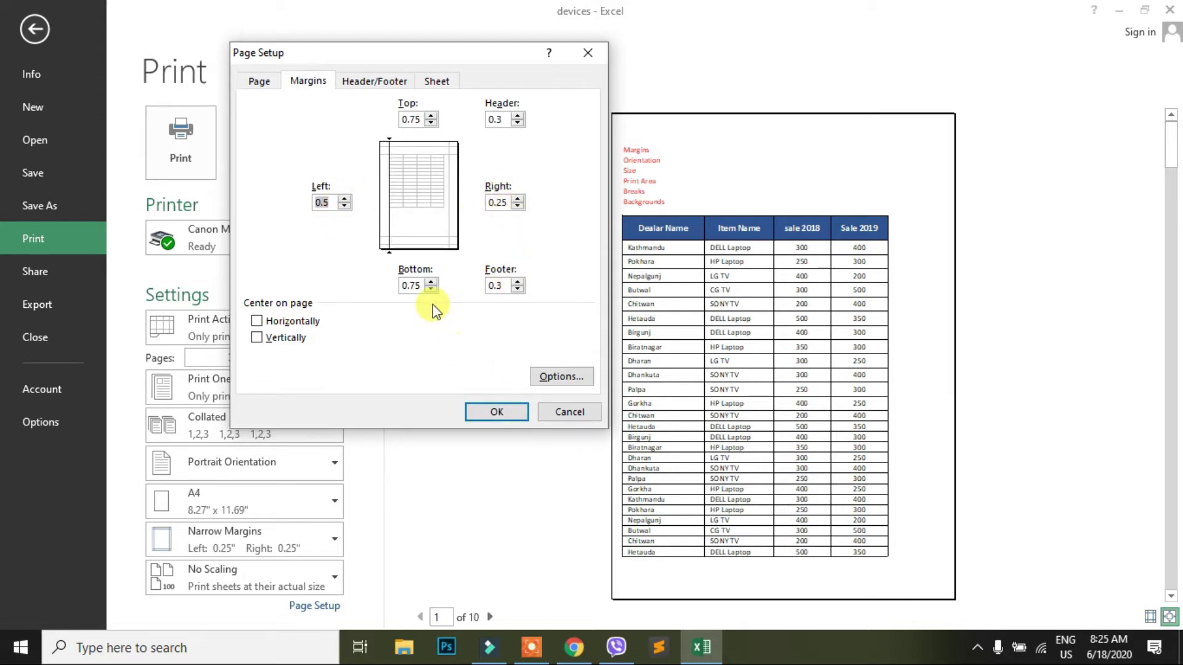
{"action": "left_click", "coordinate": [430, 281]}
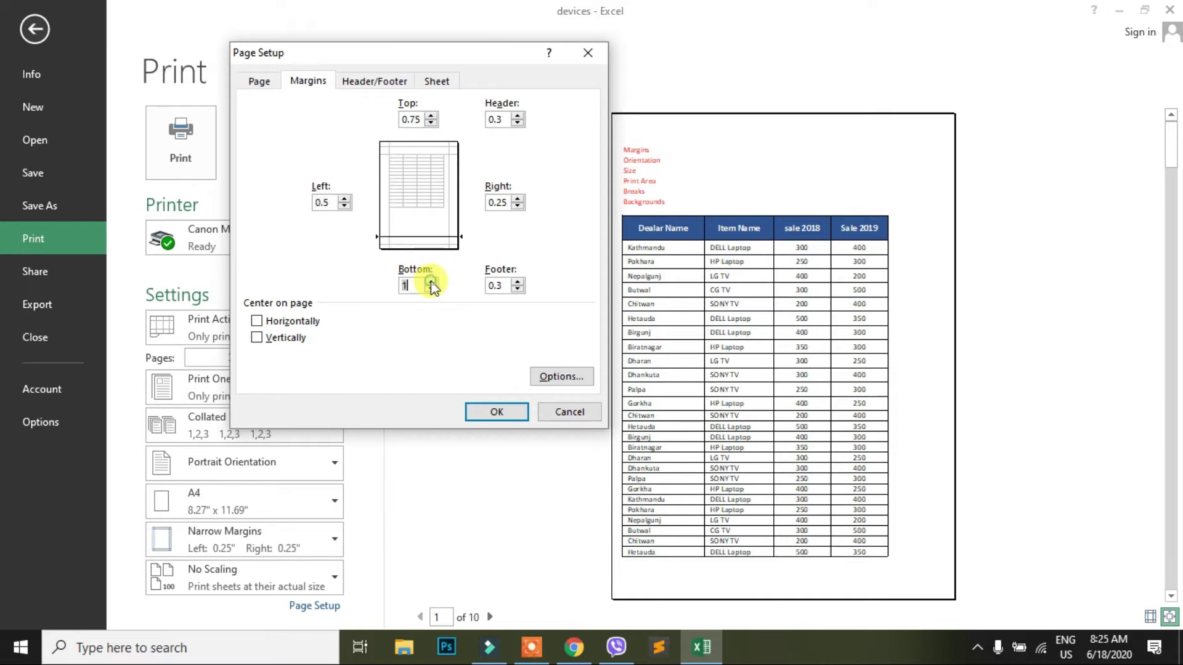
{"action": "left_click", "coordinate": [431, 117]}
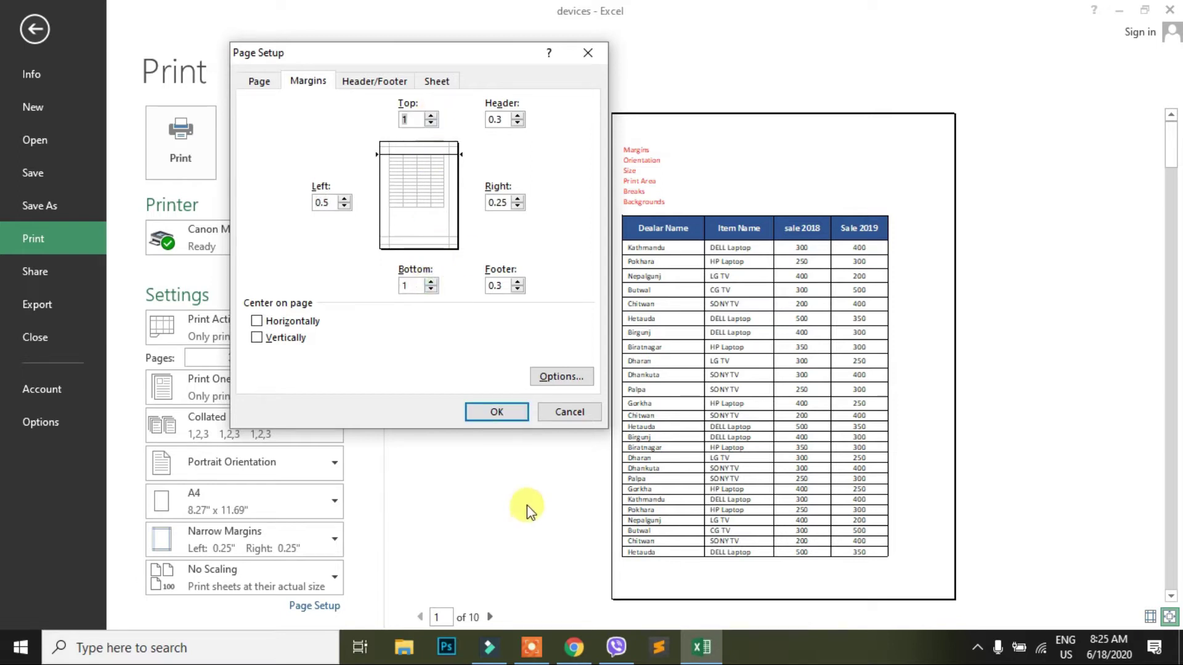
{"action": "left_click", "coordinate": [505, 412]}
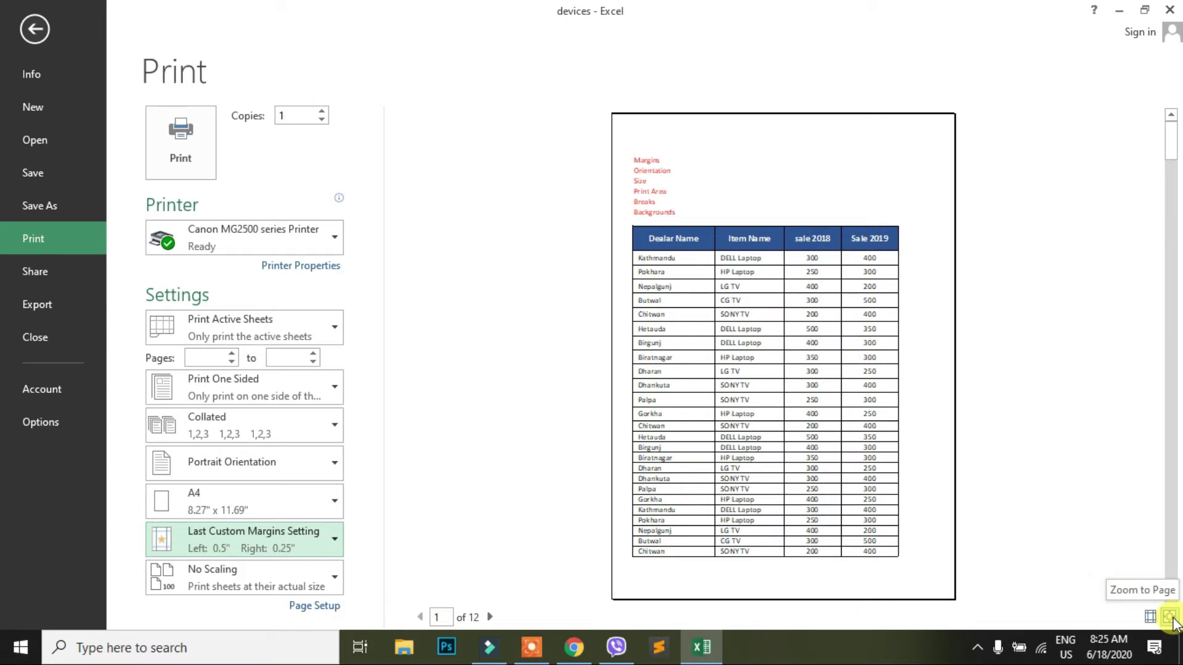
Zoom in to inspect page 1 up close, then display margin guides on the preview.
{"action": "left_click", "coordinate": [1171, 617]}
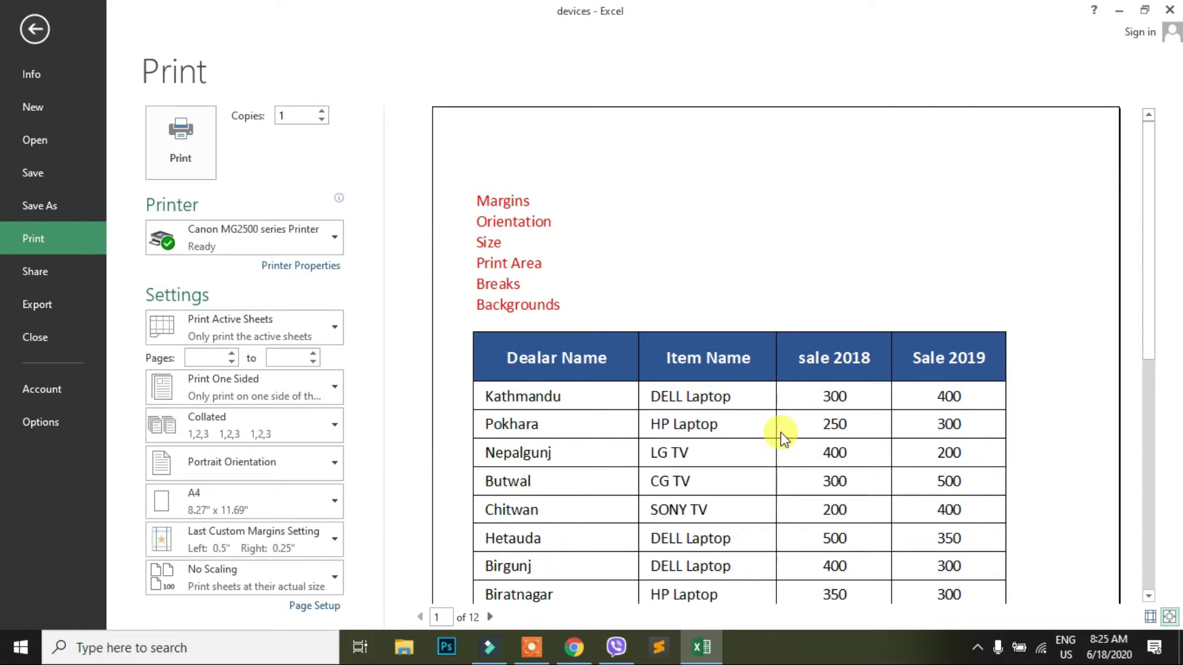
{"action": "scroll", "coordinate": [782, 432], "scroll_direction": "down", "scroll_amount": 3}
{"action": "scroll", "coordinate": [794, 425], "scroll_direction": "down", "scroll_amount": 3}
{"action": "scroll", "coordinate": [802, 426], "scroll_direction": "down", "scroll_amount": 3}
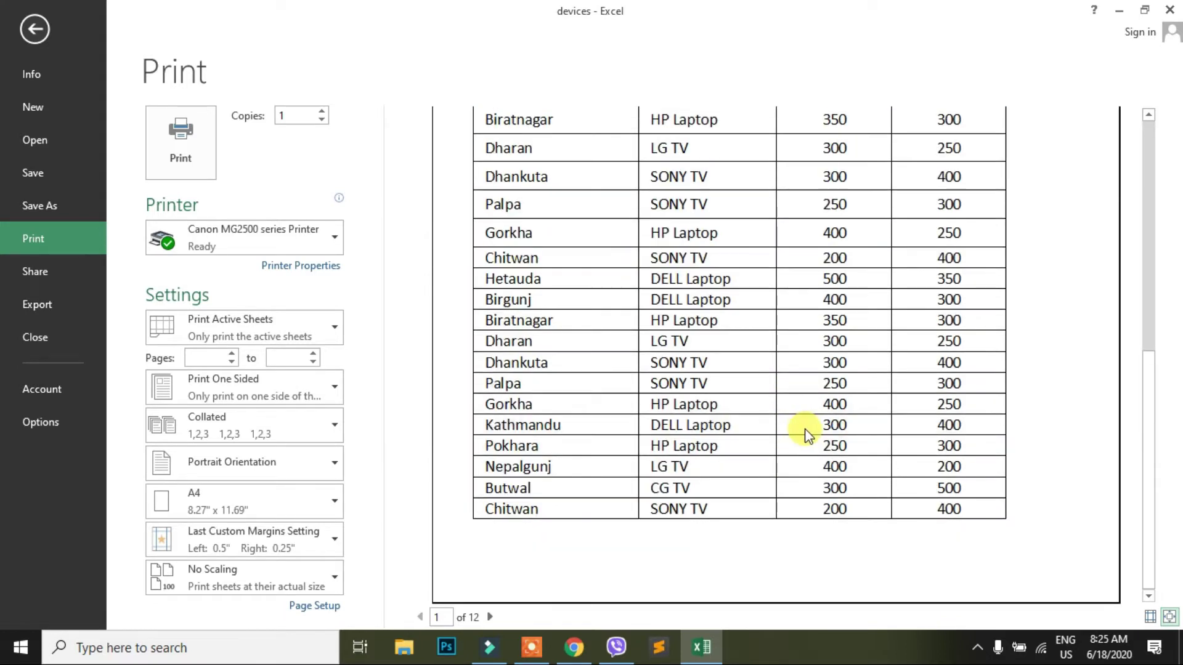
{"action": "scroll", "coordinate": [807, 434], "scroll_direction": "up", "scroll_amount": 3}
{"action": "scroll", "coordinate": [811, 438], "scroll_direction": "up", "scroll_amount": 2}
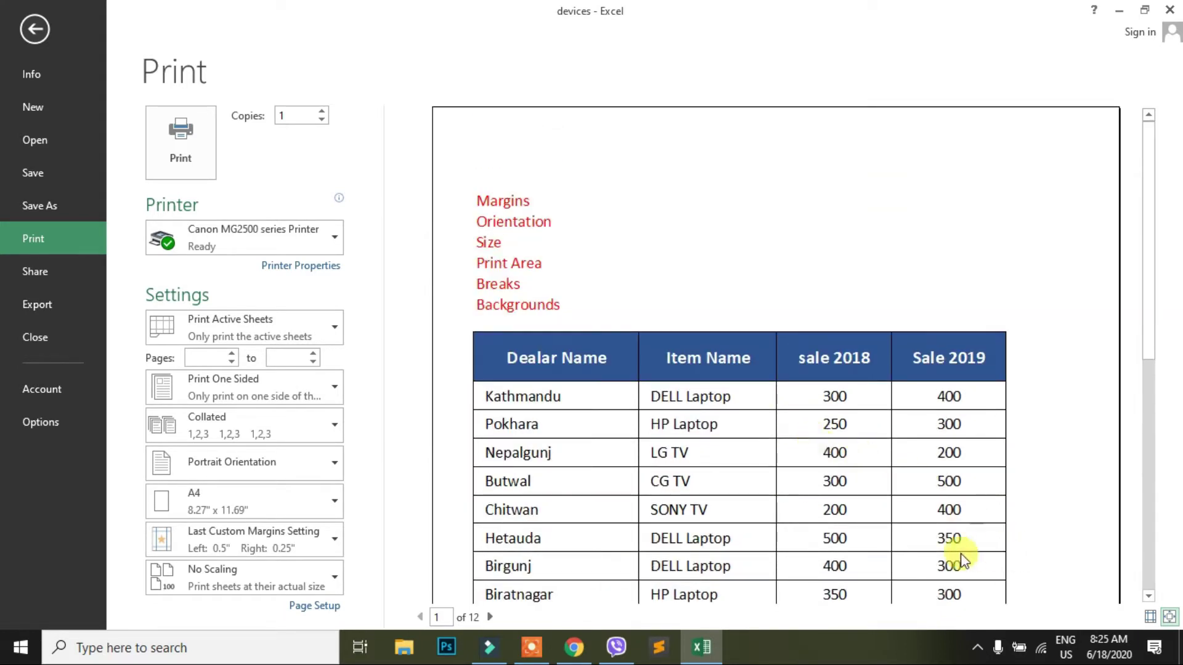
{"action": "left_click", "coordinate": [1169, 617]}
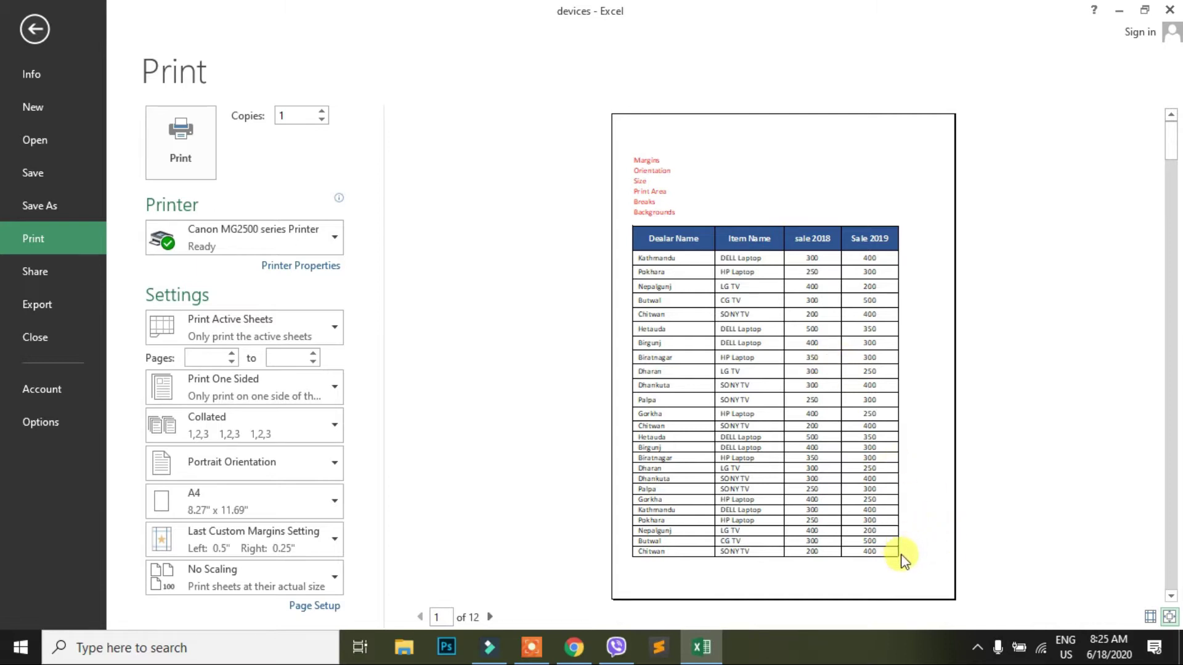
{"action": "left_click", "coordinate": [1151, 619]}
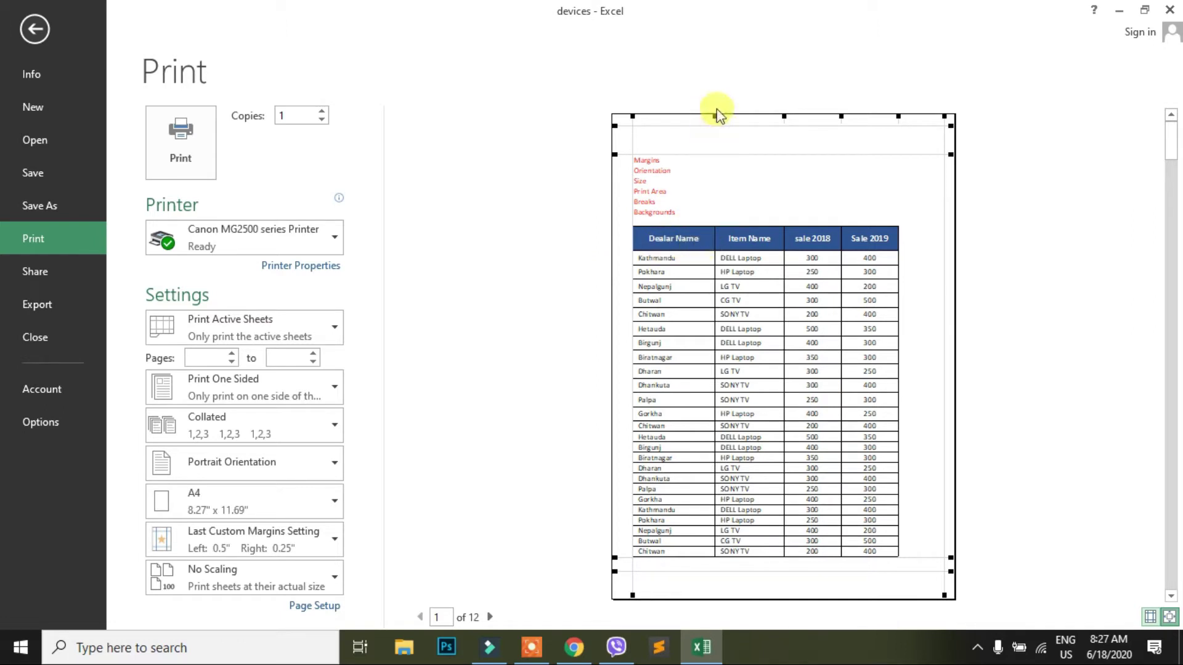
Narrow the Sale 2018–Sale 2020 columns to fit the page and widen the left margin to 0.92".
{"action": "mouse_move", "coordinate": [717, 118]}
{"action": "left_mouse_down"}
{"action": "mouse_move", "coordinate": [706, 118]}
{"action": "mouse_move", "coordinate": [765, 117]}
{"action": "left_mouse_up"}
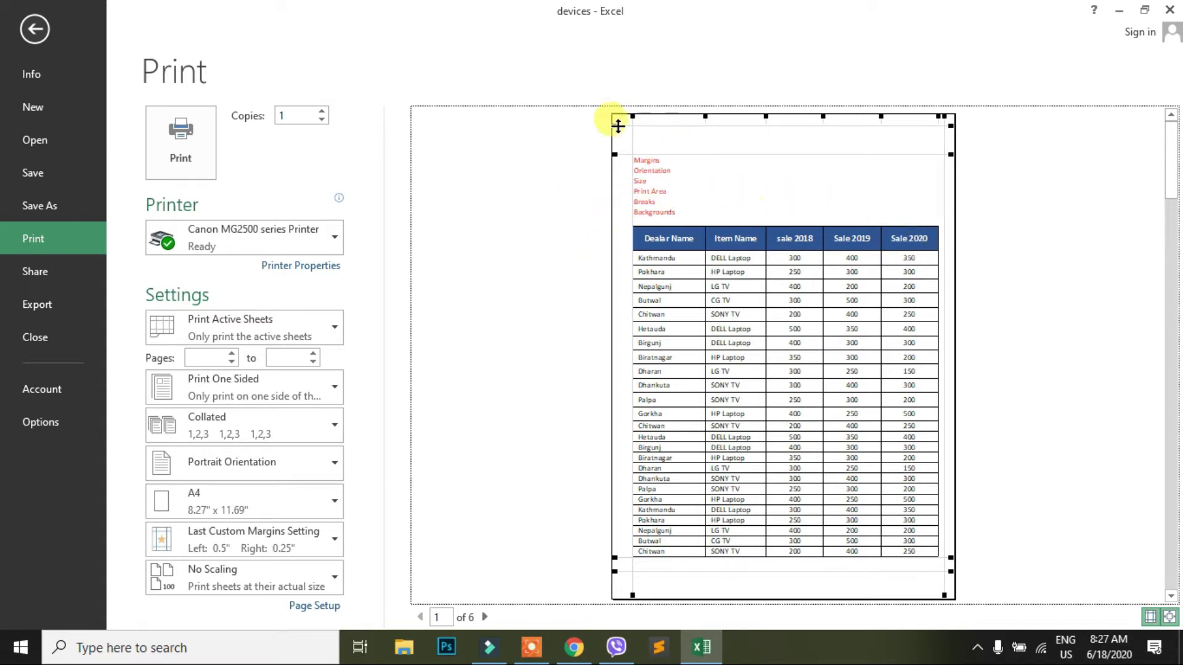
{"action": "left_click_drag", "start_coordinate": [939, 116], "coordinate": [905, 115]}
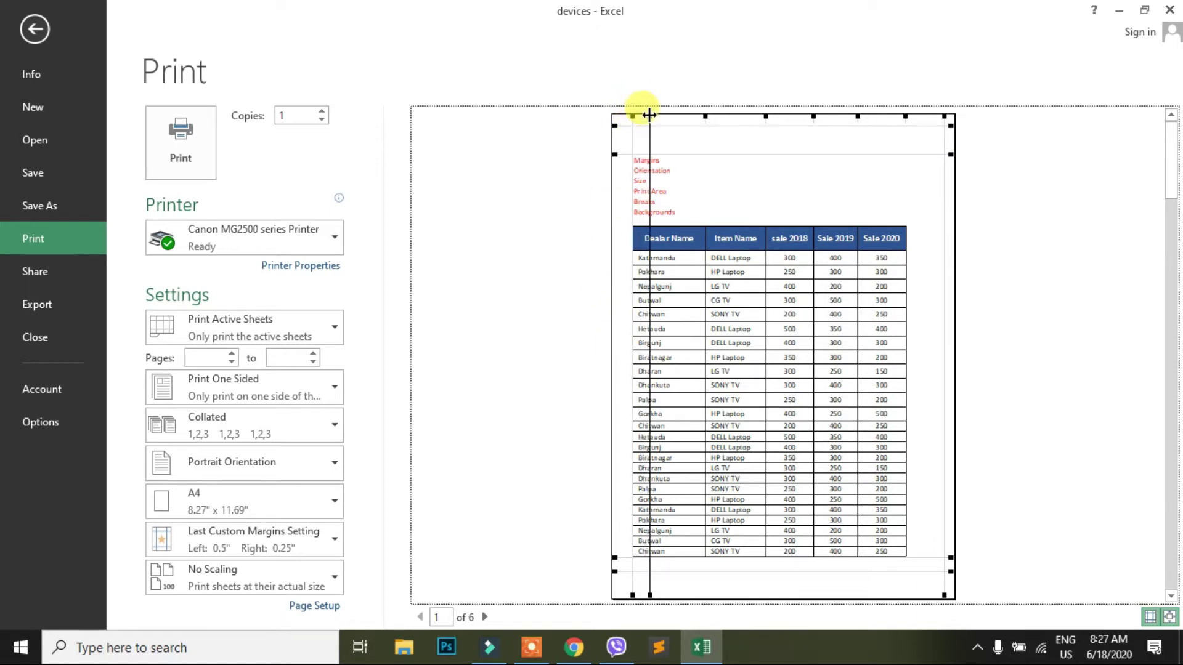
{"action": "left_click_drag", "start_coordinate": [631, 116], "coordinate": [650, 116]}
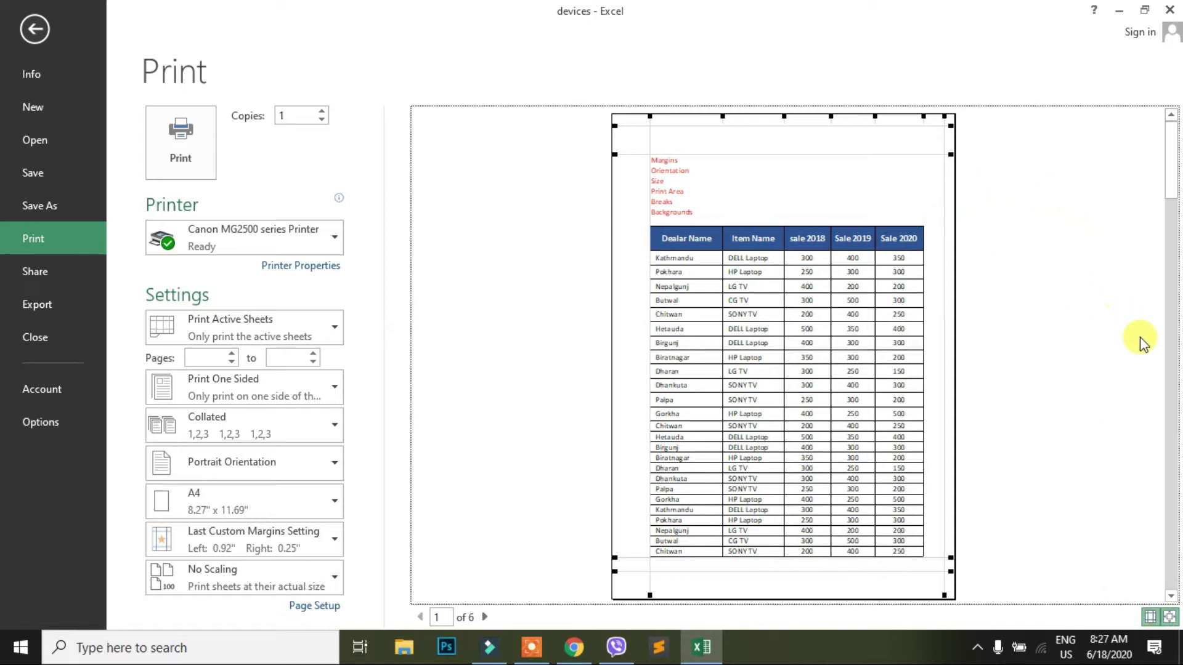
{"action": "left_click", "coordinate": [326, 505]}
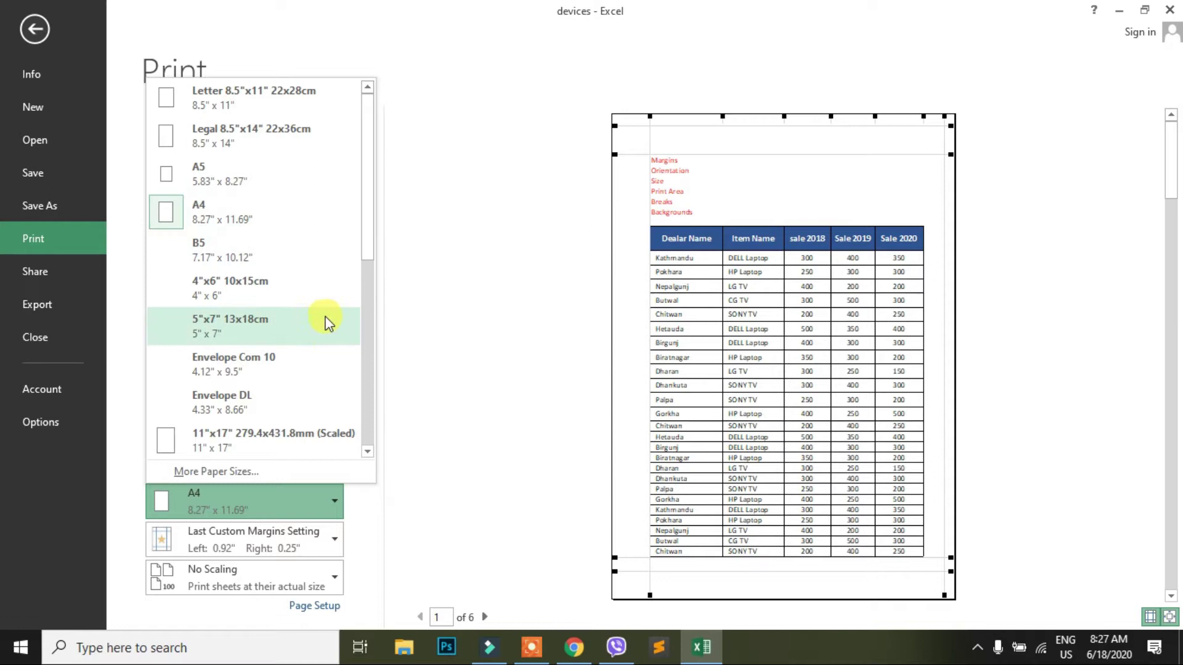
{"action": "scroll", "coordinate": [336, 391], "scroll_direction": "down", "scroll_amount": 3}
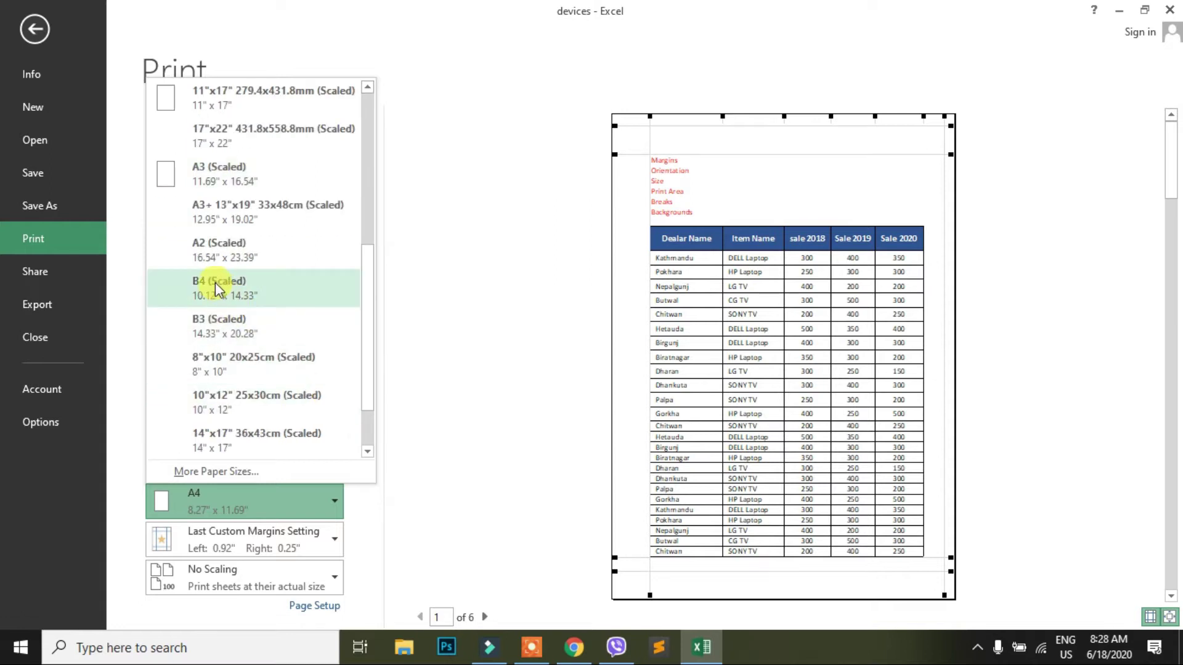
{"action": "left_click", "coordinate": [296, 501]}
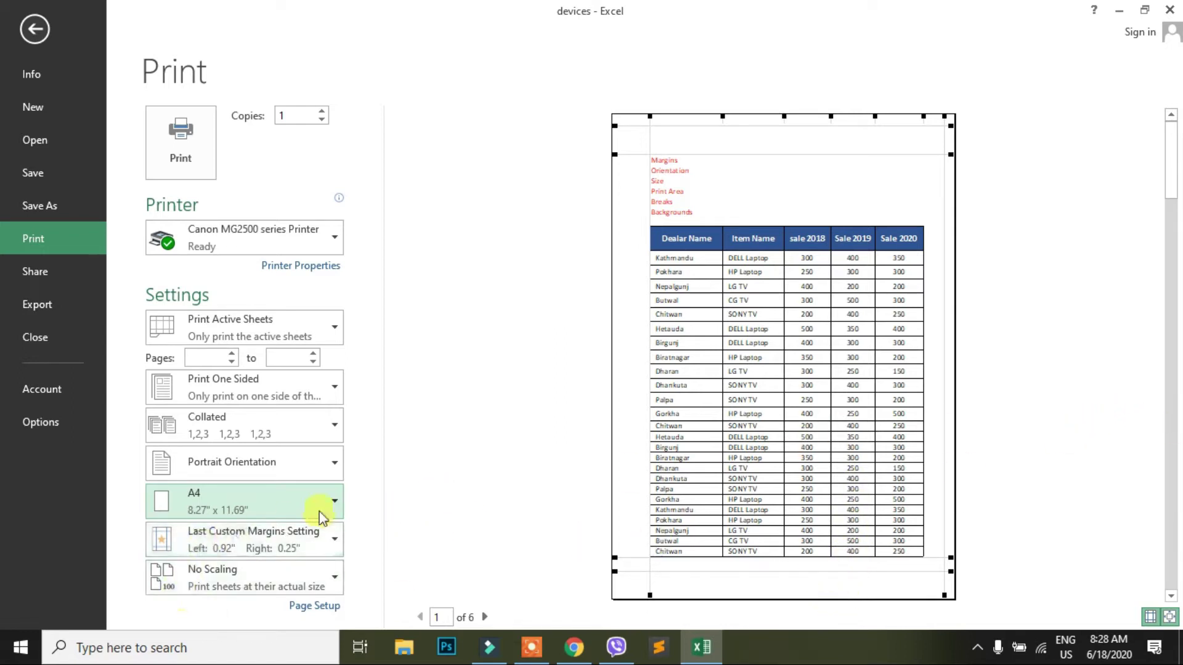
{"action": "left_click", "coordinate": [328, 463]}
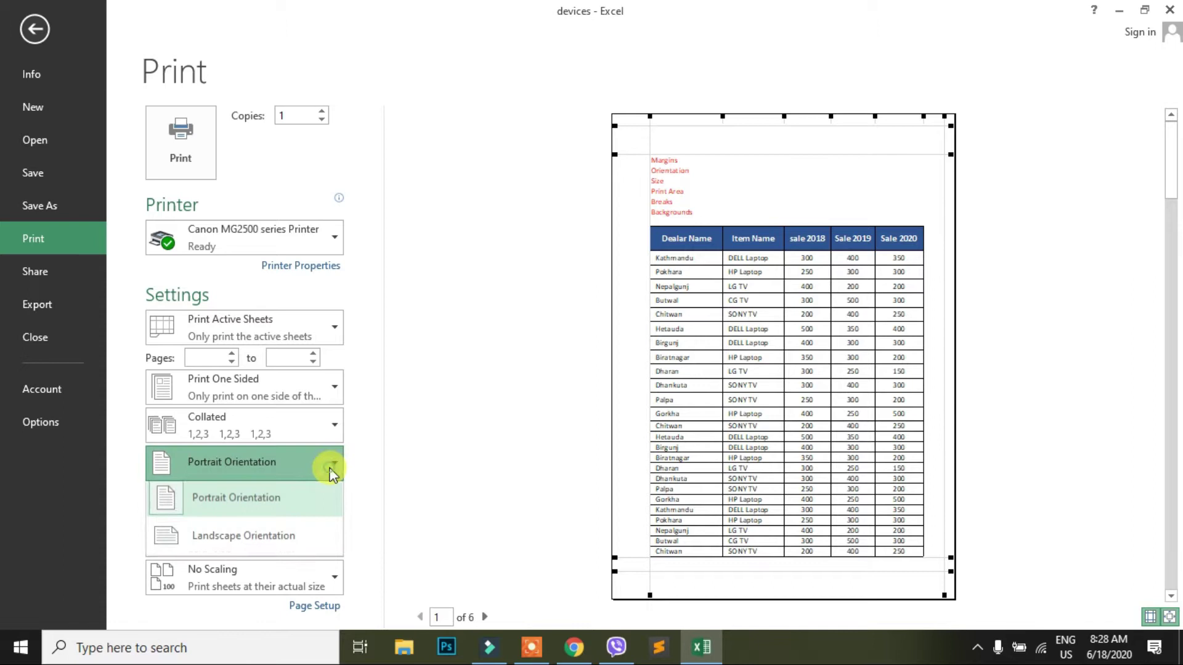
{"action": "left_click", "coordinate": [235, 551]}
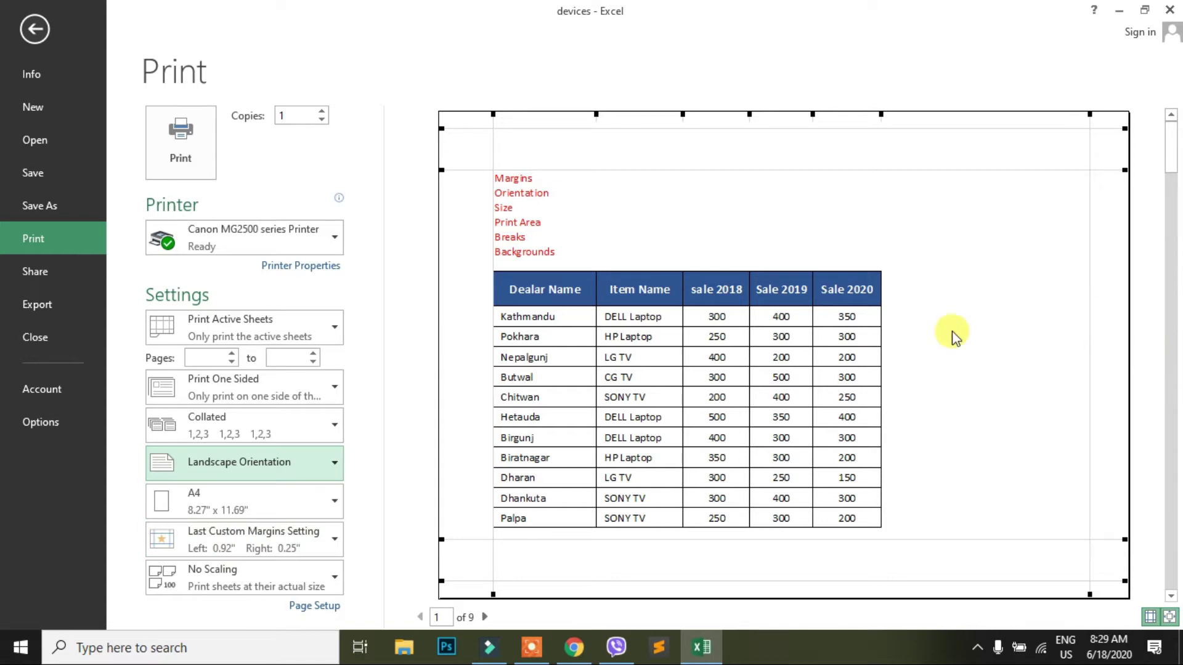
{"action": "left_click", "coordinate": [302, 463]}
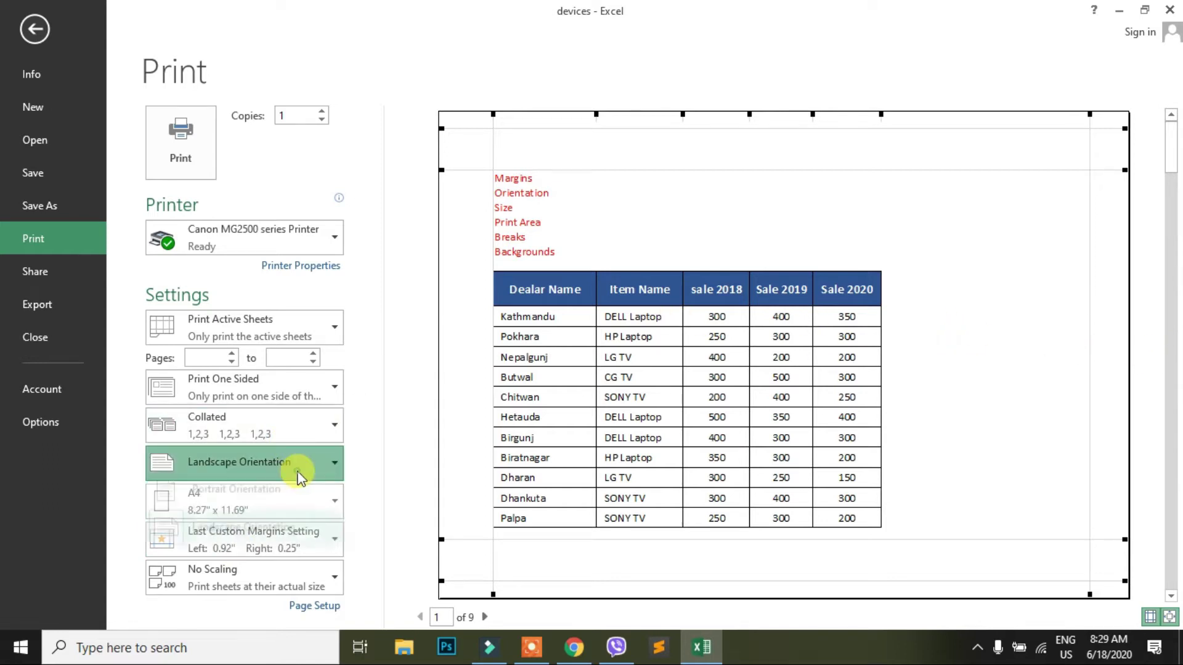
{"action": "left_click", "coordinate": [233, 512]}
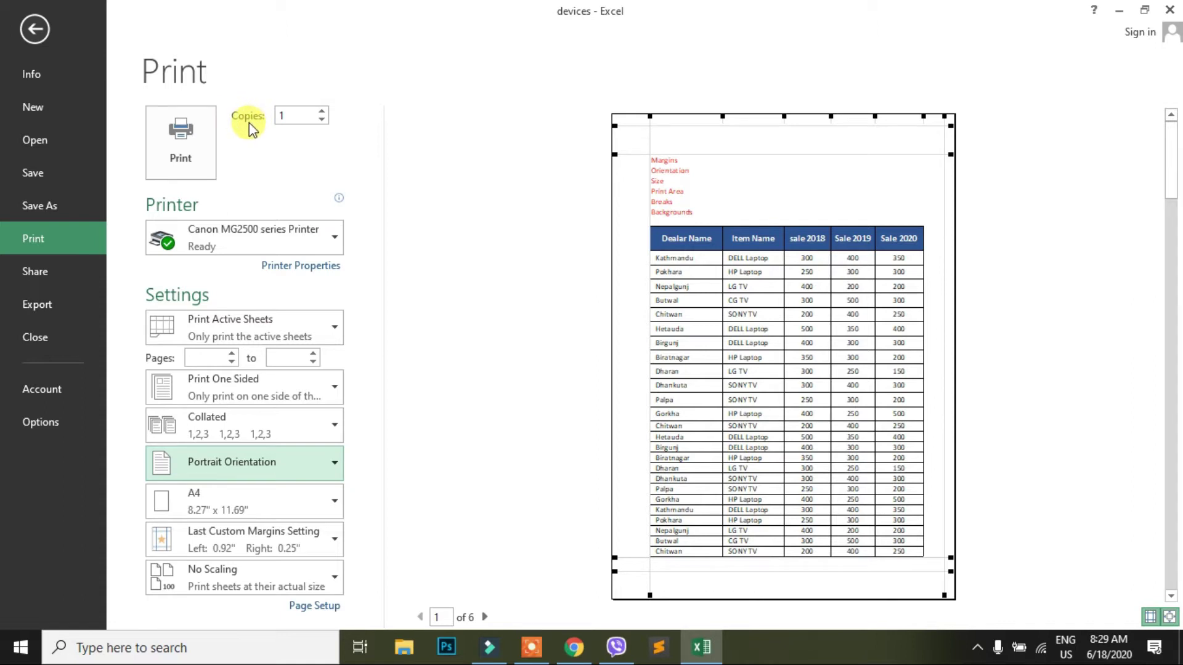
{"action": "left_click", "coordinate": [322, 111]}
{"action": "left_click", "coordinate": [323, 112]}
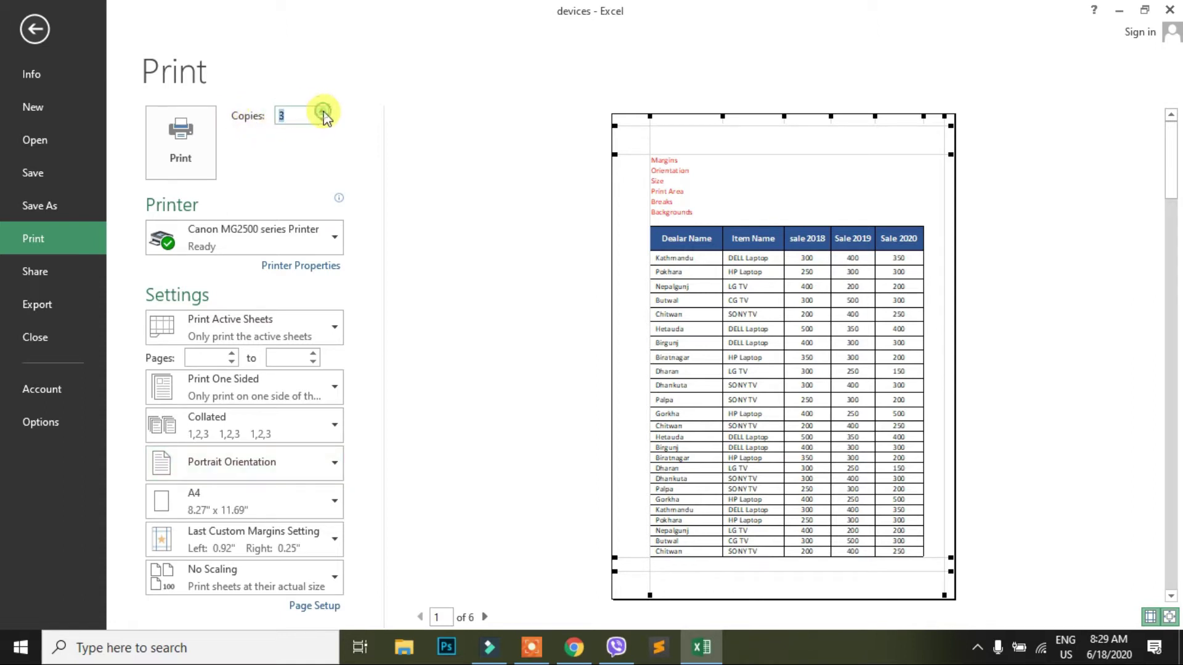
{"action": "left_click", "coordinate": [291, 113]}
{"action": "left_click", "coordinate": [328, 421]}
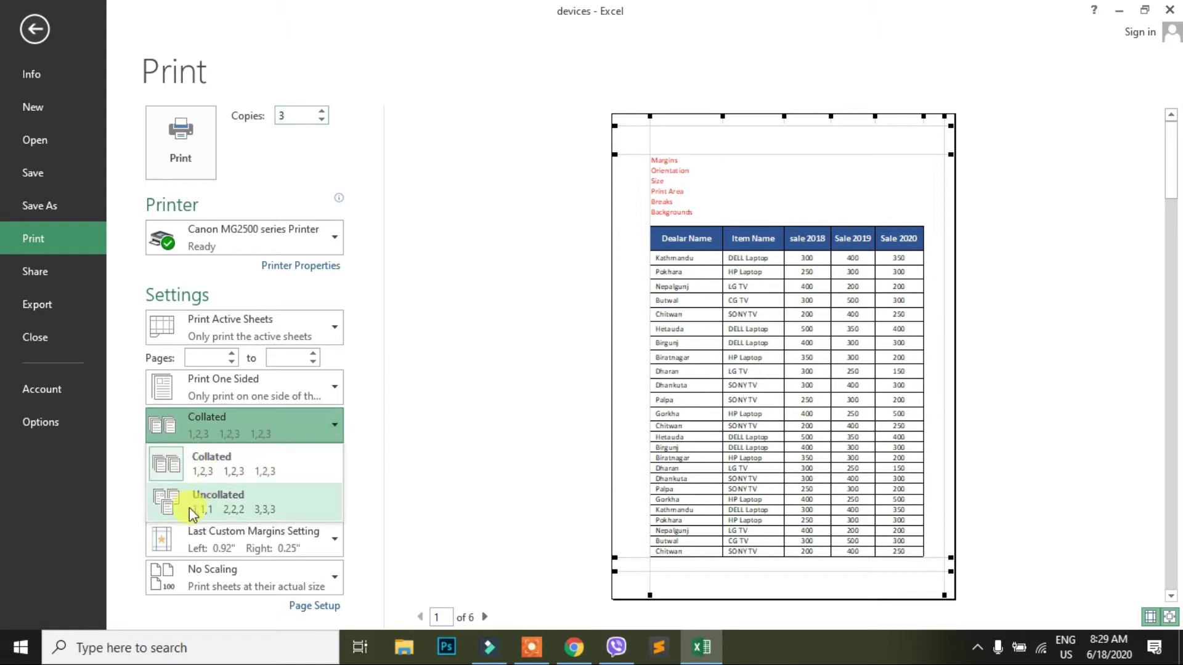
{"action": "left_click", "coordinate": [418, 468]}
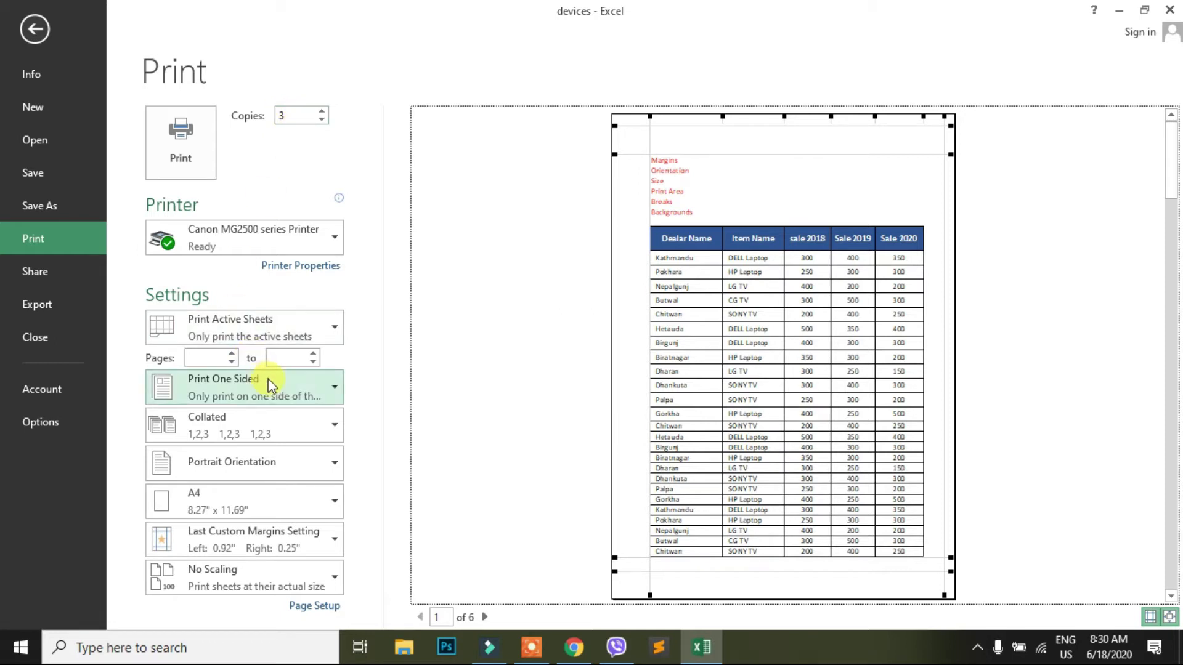
Try Uncollated, revert to Collated, keep one-sided printing, and return to the worksheet.
{"action": "left_click", "coordinate": [324, 429]}
{"action": "left_click", "coordinate": [253, 508]}
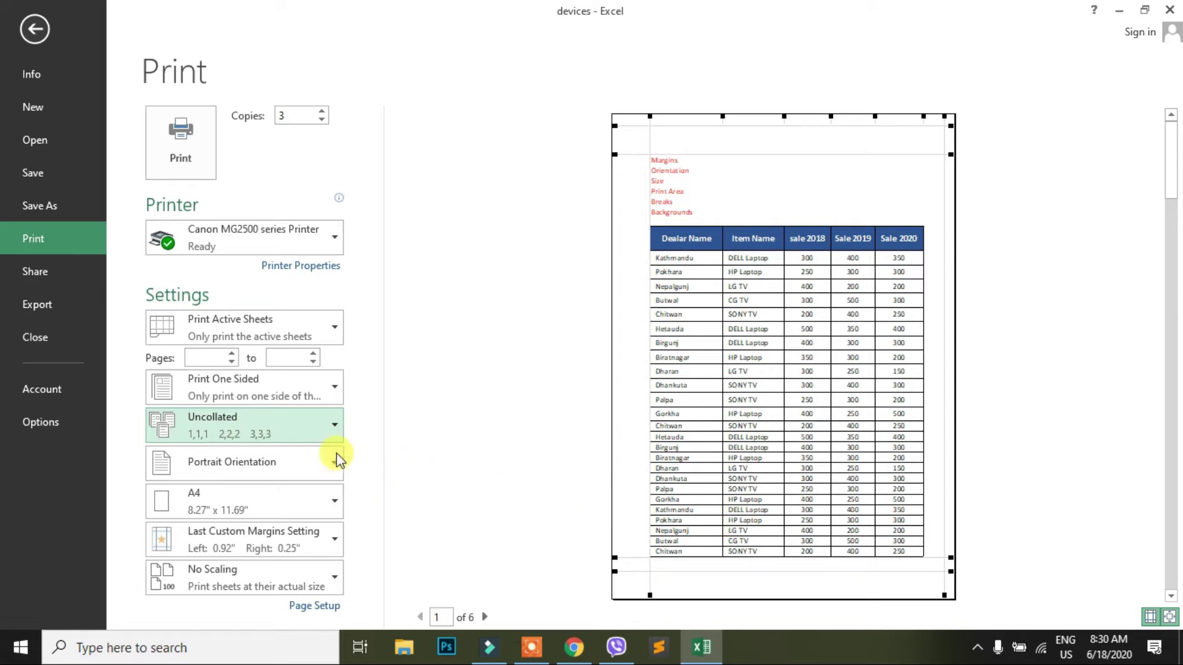
{"action": "left_click", "coordinate": [295, 428]}
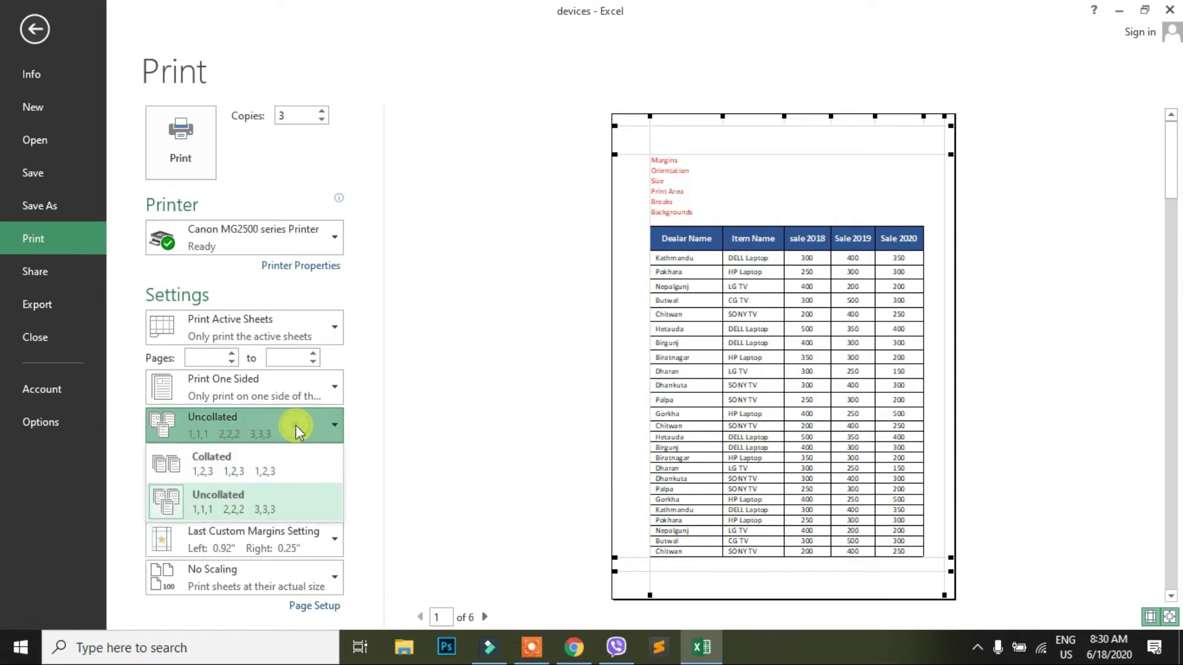
{"action": "left_click", "coordinate": [258, 468]}
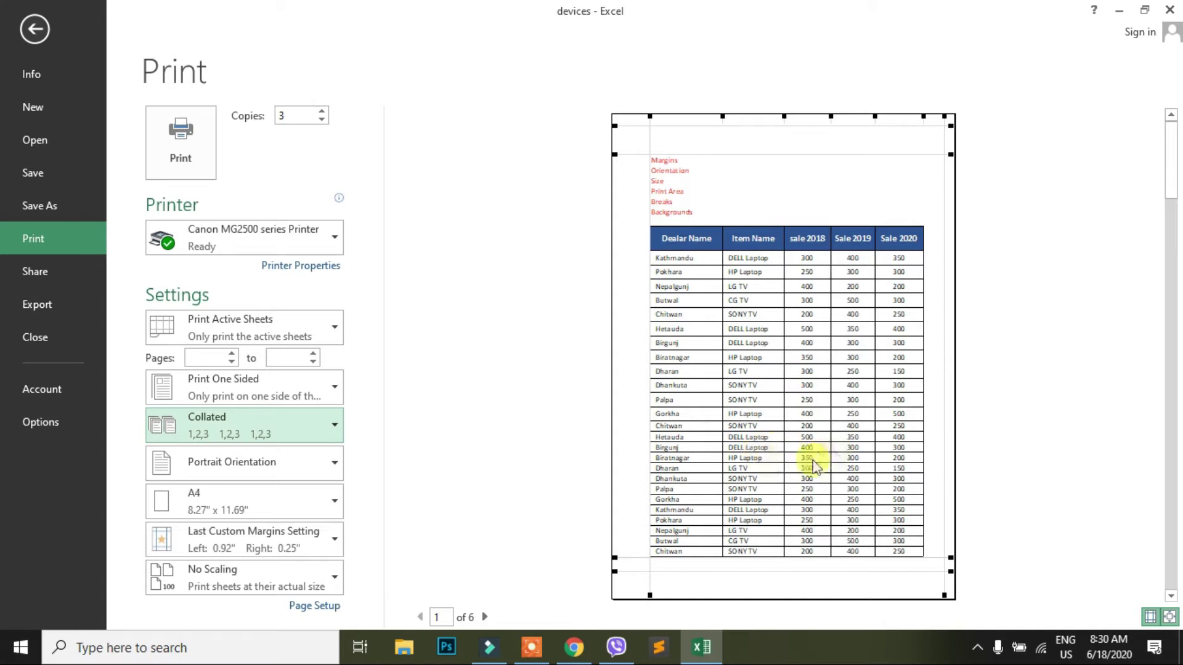
{"action": "left_click", "coordinate": [324, 390]}
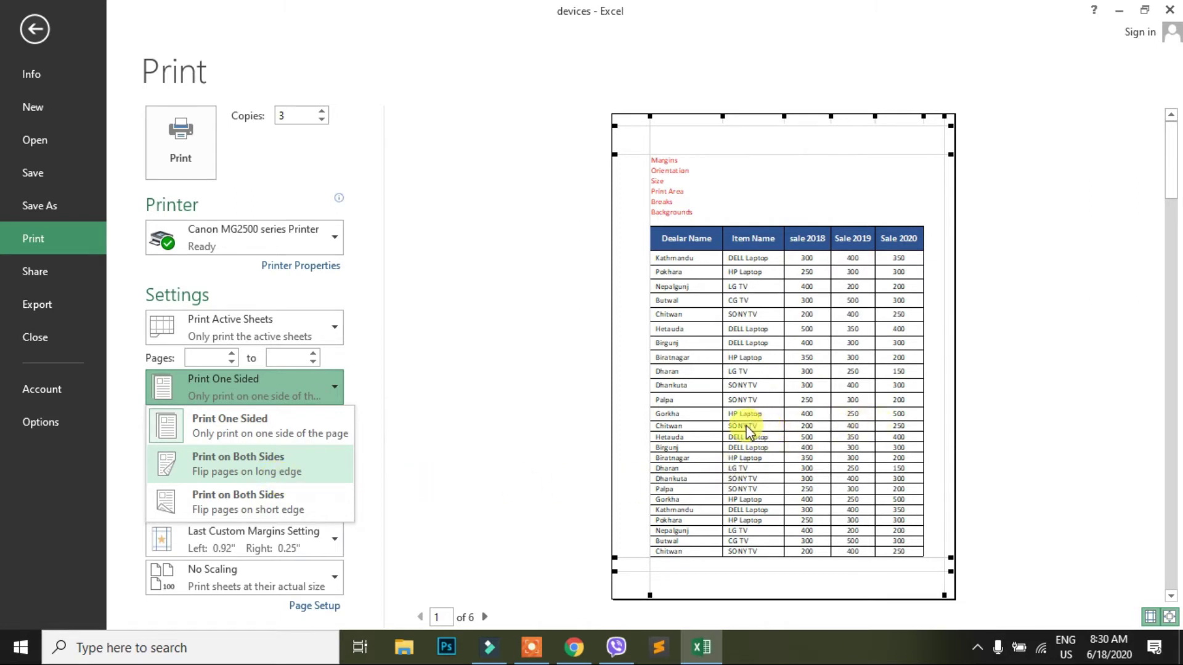
{"action": "left_click", "coordinate": [323, 386]}
{"action": "left_click", "coordinate": [435, 383]}
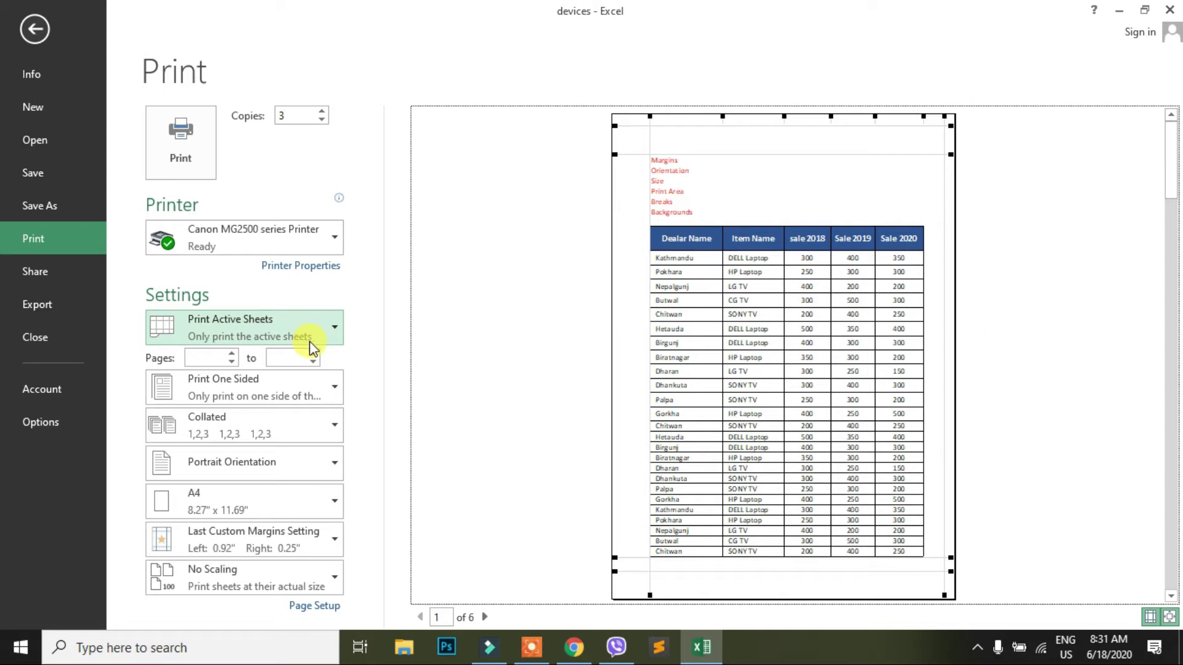
Select B17, browse the Sales Report, Mark_Sheet and Amount sheets, then reopen File Info from Sales Report_Chart.
{"action": "left_click", "coordinate": [29, 29]}
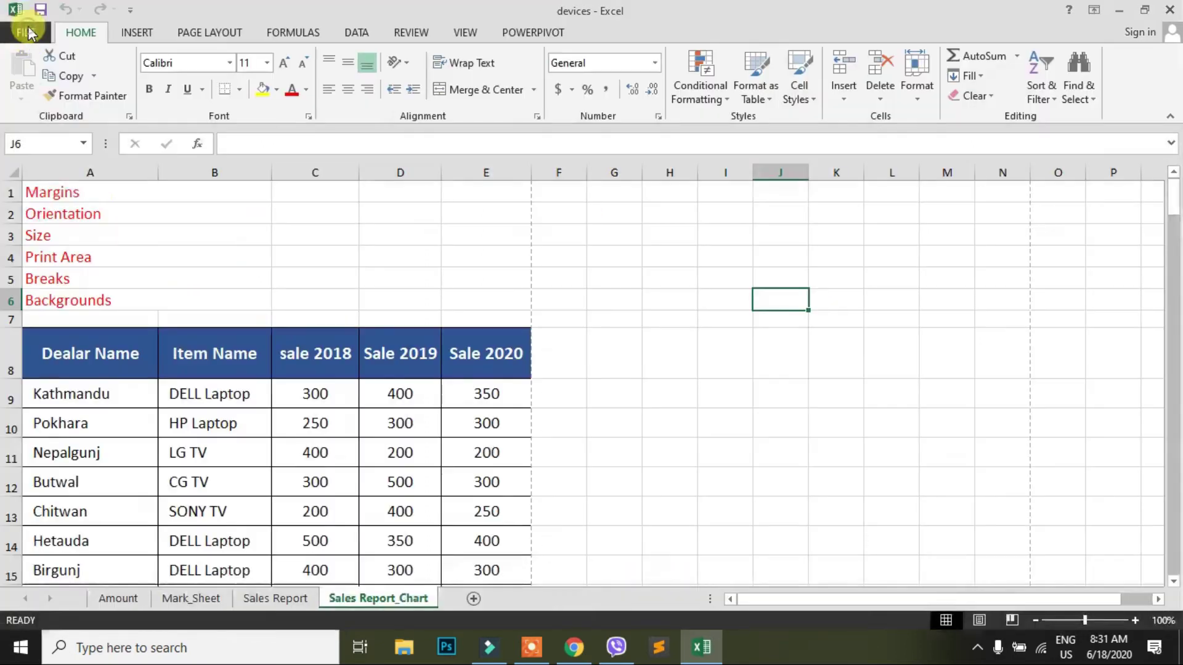
{"action": "scroll", "coordinate": [277, 395], "scroll_direction": "down", "scroll_amount": 3}
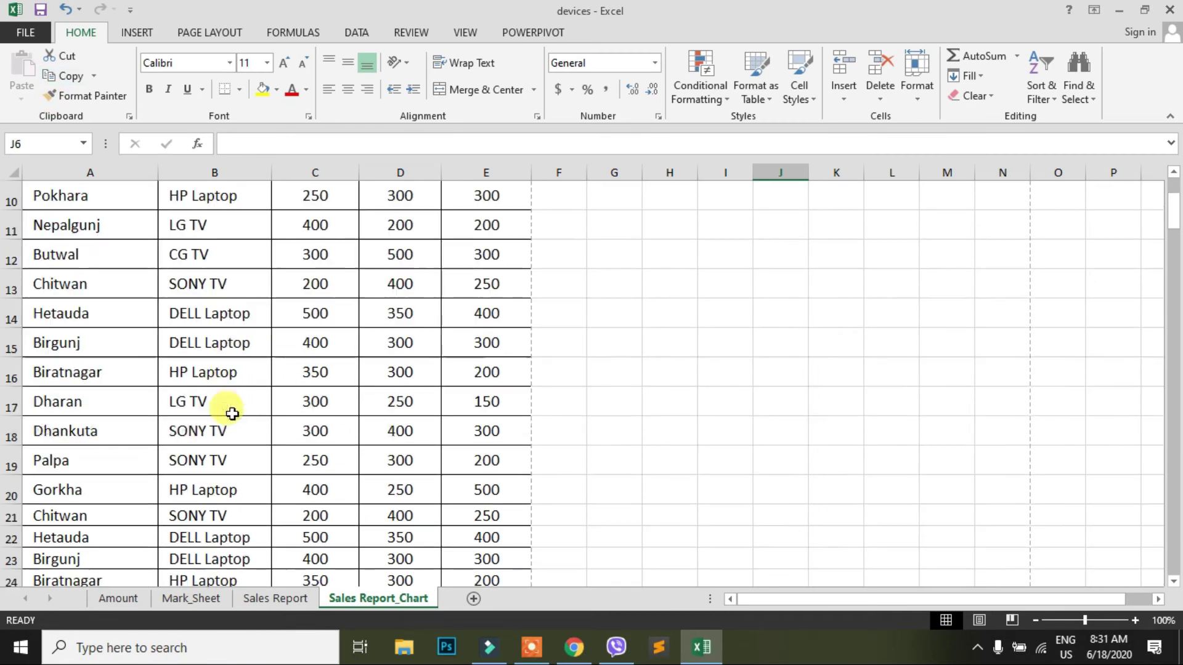
{"action": "left_click", "coordinate": [232, 407]}
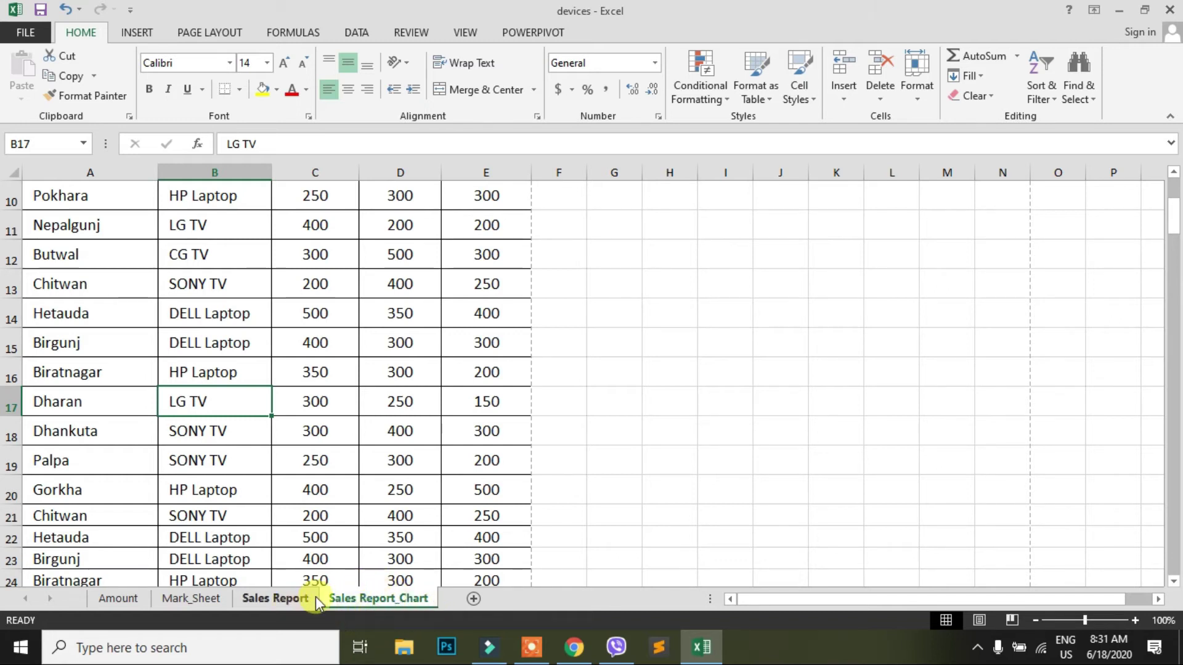
{"action": "left_click", "coordinate": [261, 603]}
{"action": "left_click", "coordinate": [194, 600]}
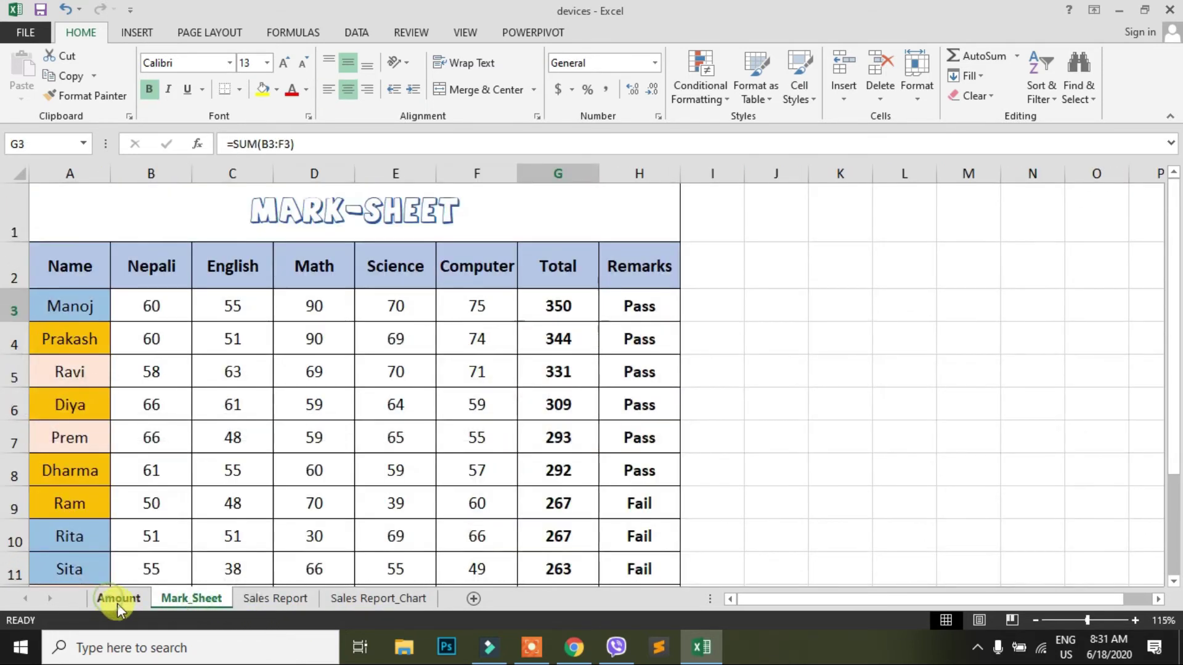
{"action": "left_click", "coordinate": [117, 603]}
{"action": "left_click", "coordinate": [261, 604]}
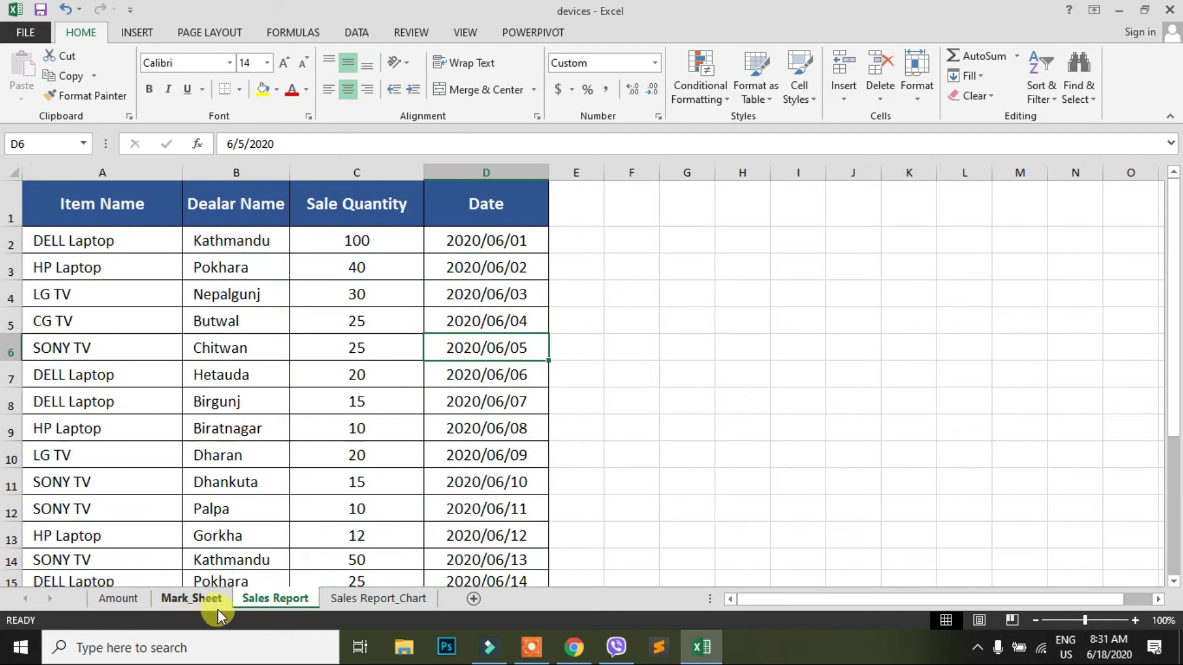
{"action": "left_click", "coordinate": [378, 604]}
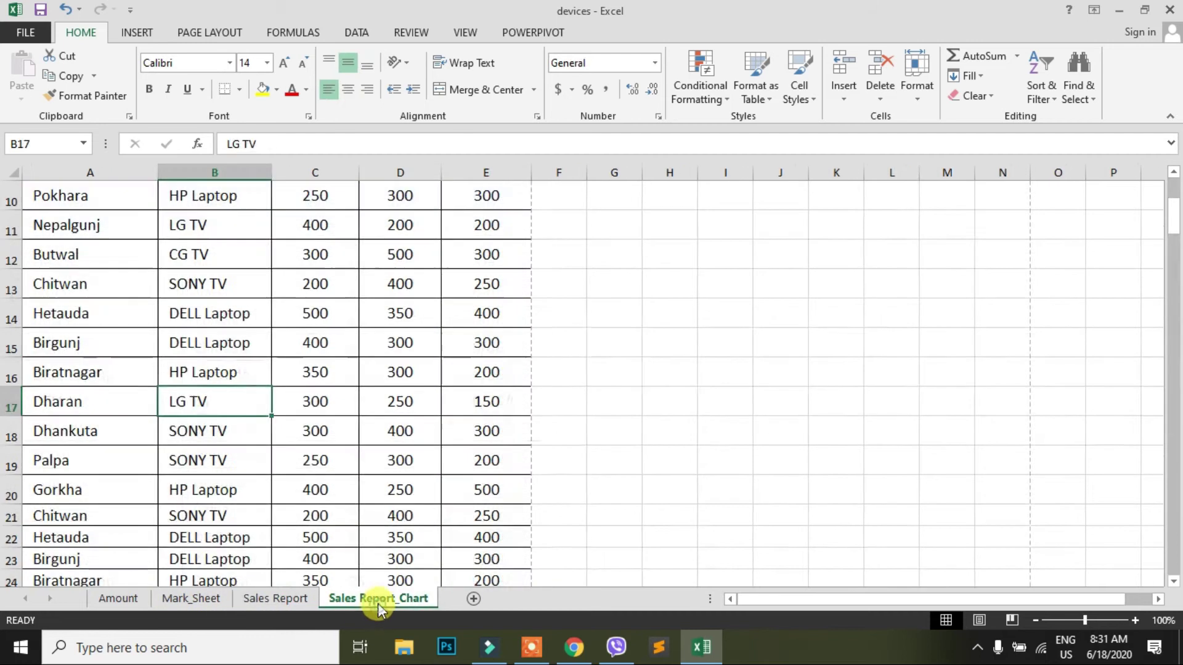
{"action": "left_click", "coordinate": [17, 32]}
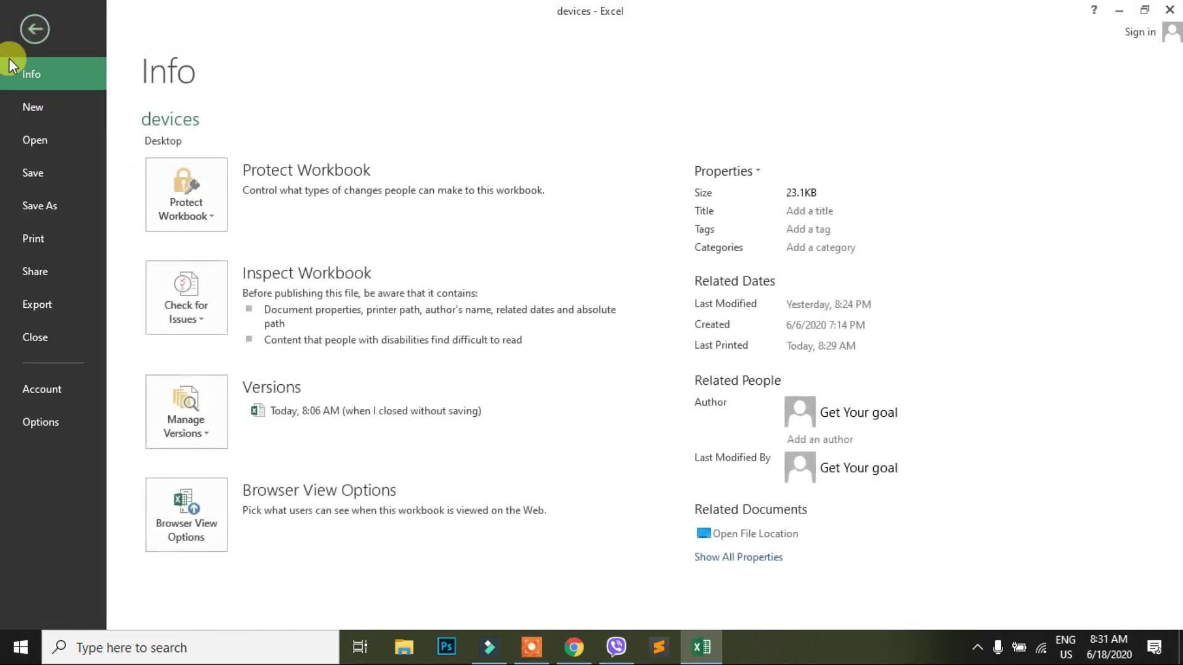
Preview printing the entire workbook, revert to Print Active Sheets, and return to the worksheet.
{"action": "left_click", "coordinate": [48, 238]}
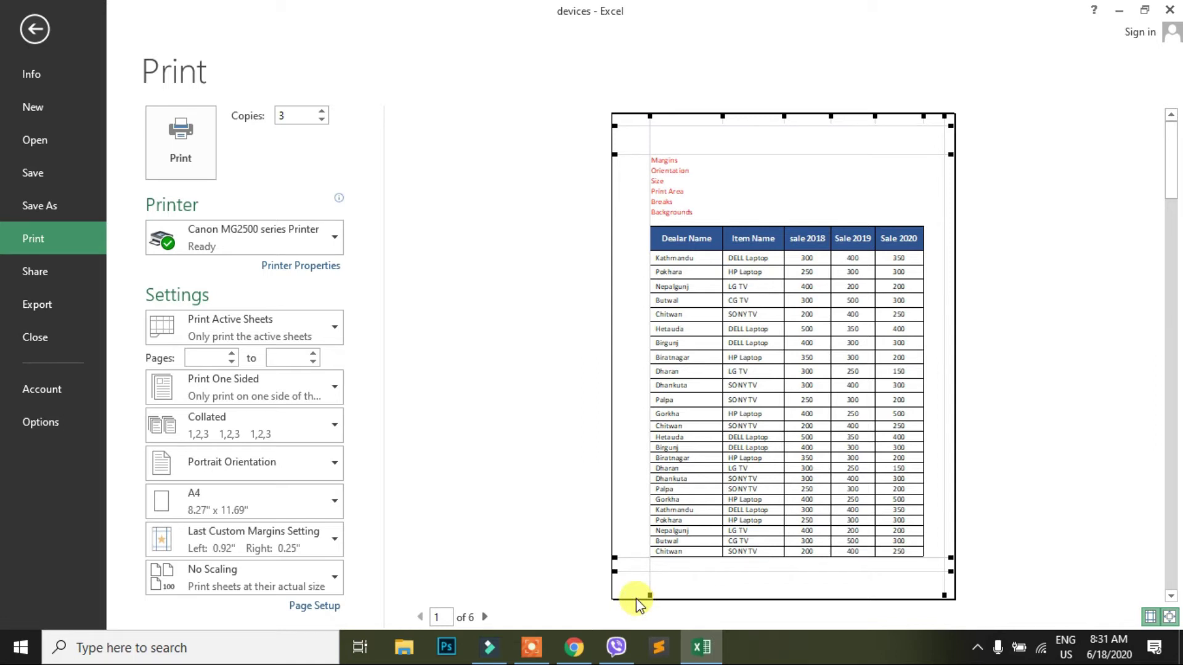
{"action": "left_click", "coordinate": [319, 331]}
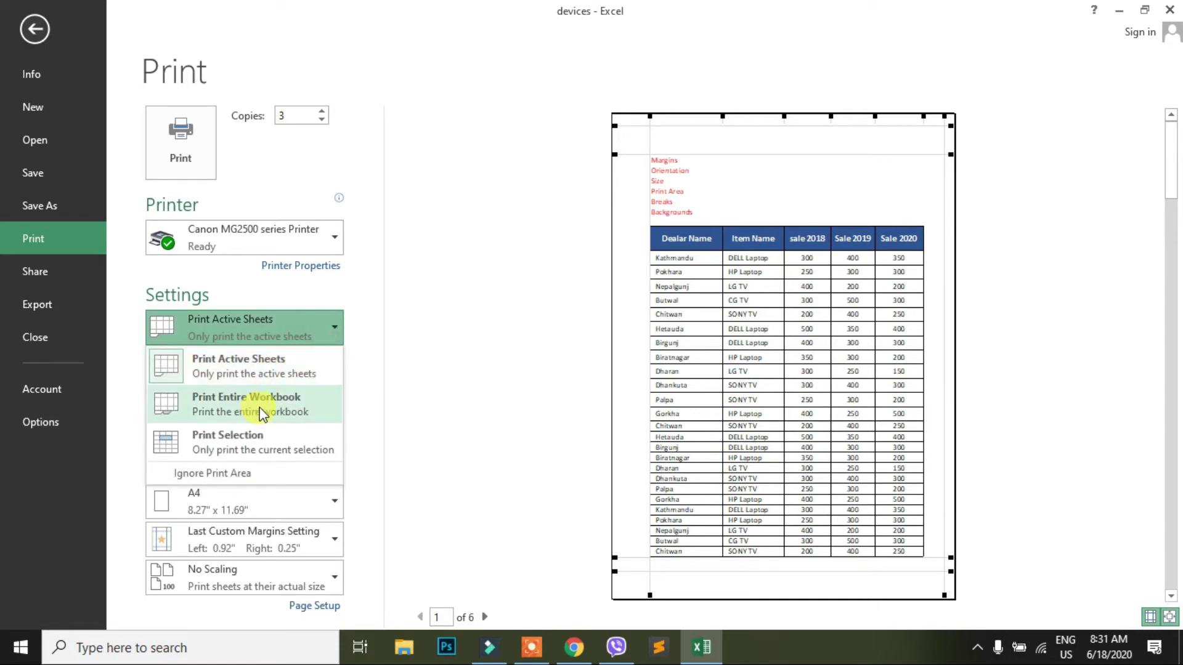
{"action": "left_click", "coordinate": [282, 412]}
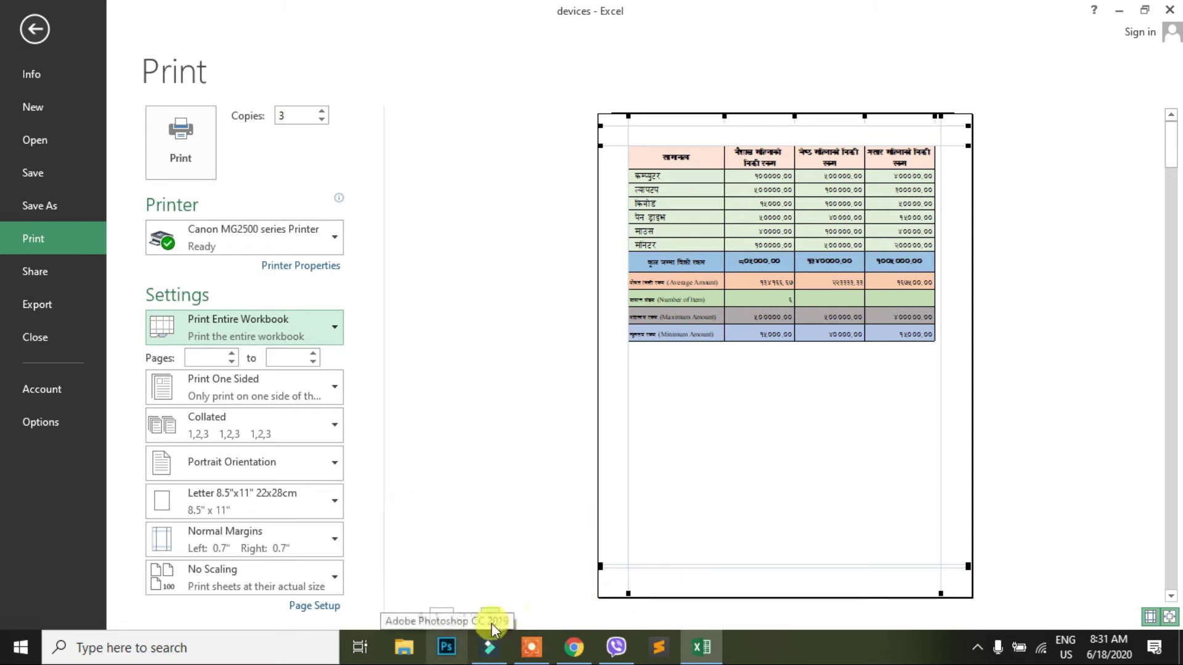
{"action": "left_click", "coordinate": [323, 331]}
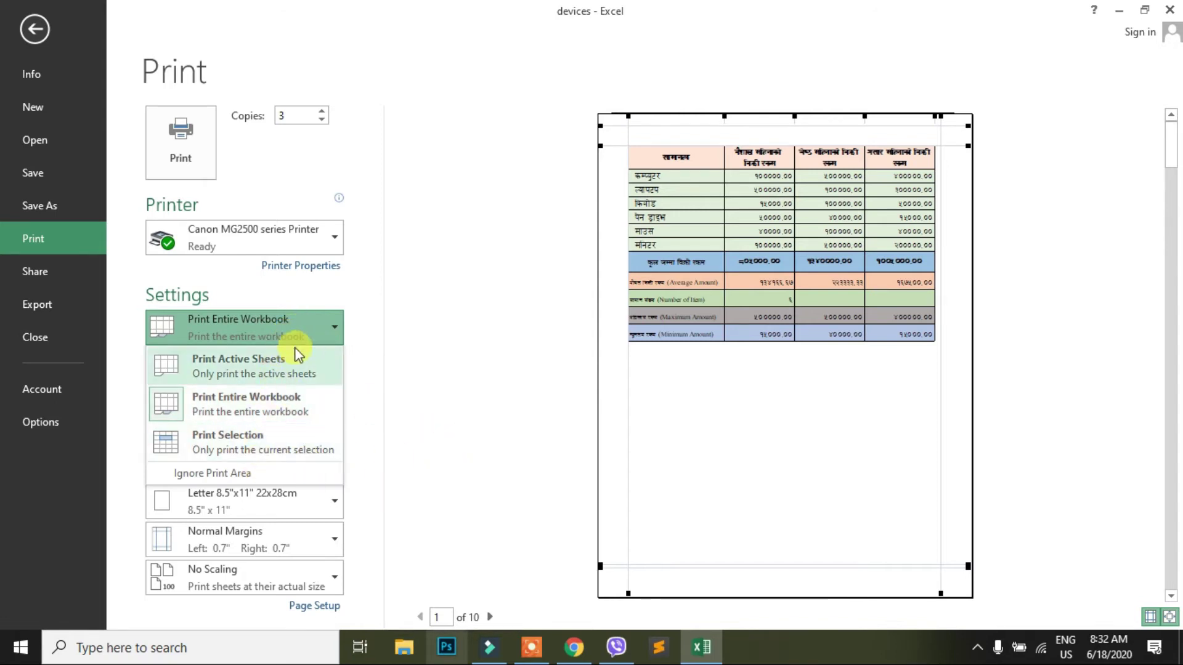
{"action": "left_click", "coordinate": [267, 364]}
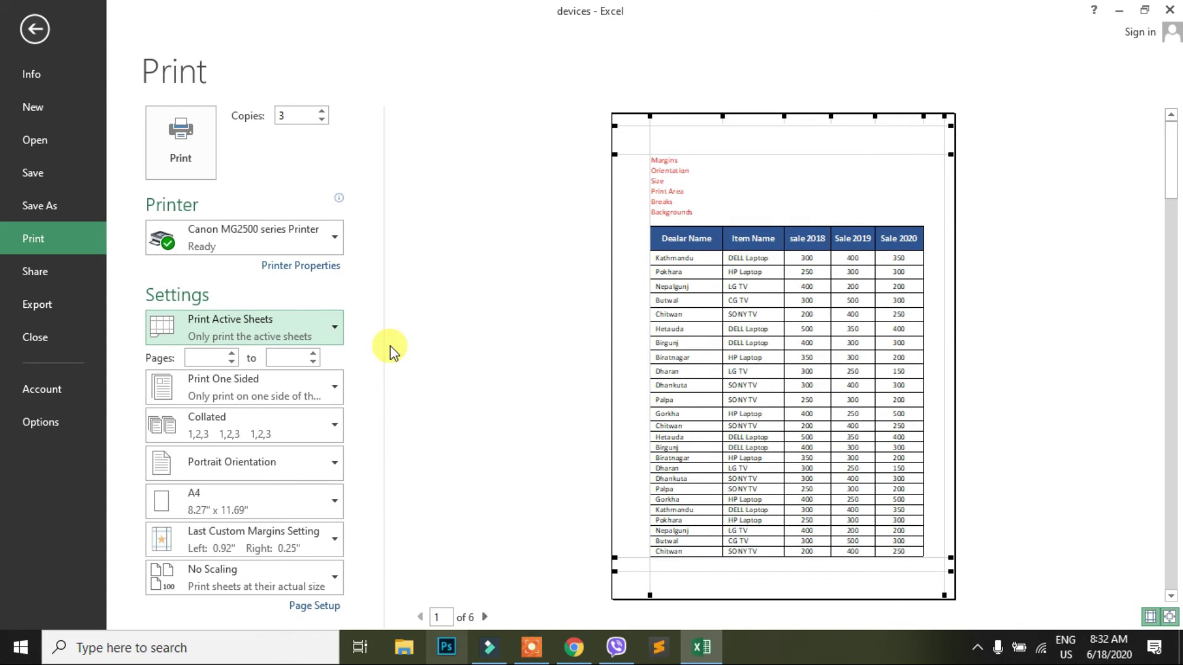
{"action": "left_click", "coordinate": [34, 28]}
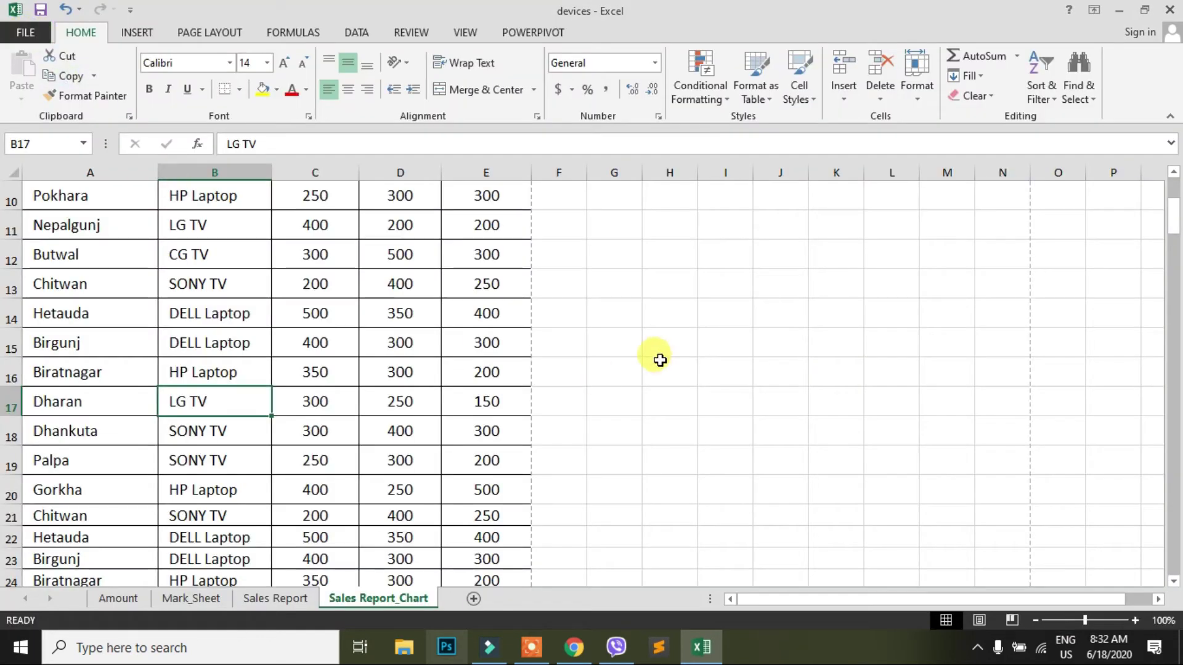
Select the table header and first six dealer rows, A8:E14.
{"action": "left_click", "coordinate": [659, 357]}
{"action": "scroll", "coordinate": [548, 401], "scroll_direction": "up", "scroll_amount": 3}
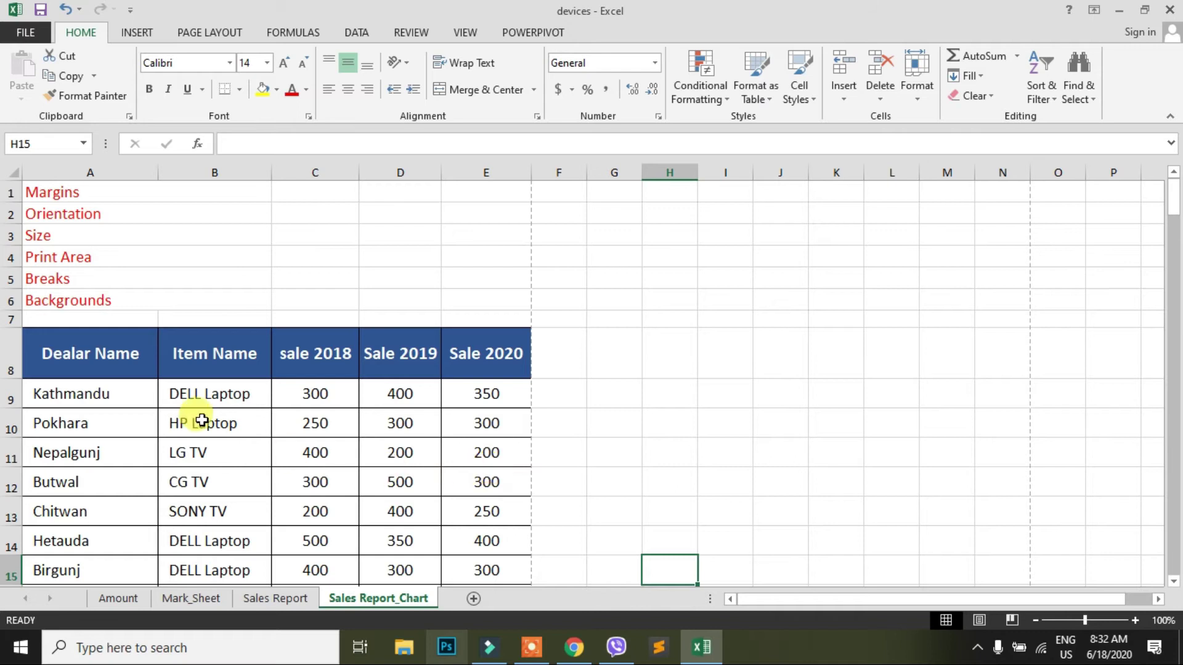
{"action": "mouse_move", "coordinate": [90, 346]}
{"action": "left_mouse_down"}
{"action": "mouse_move", "coordinate": [137, 427]}
{"action": "mouse_move", "coordinate": [486, 539]}
{"action": "left_mouse_up"}
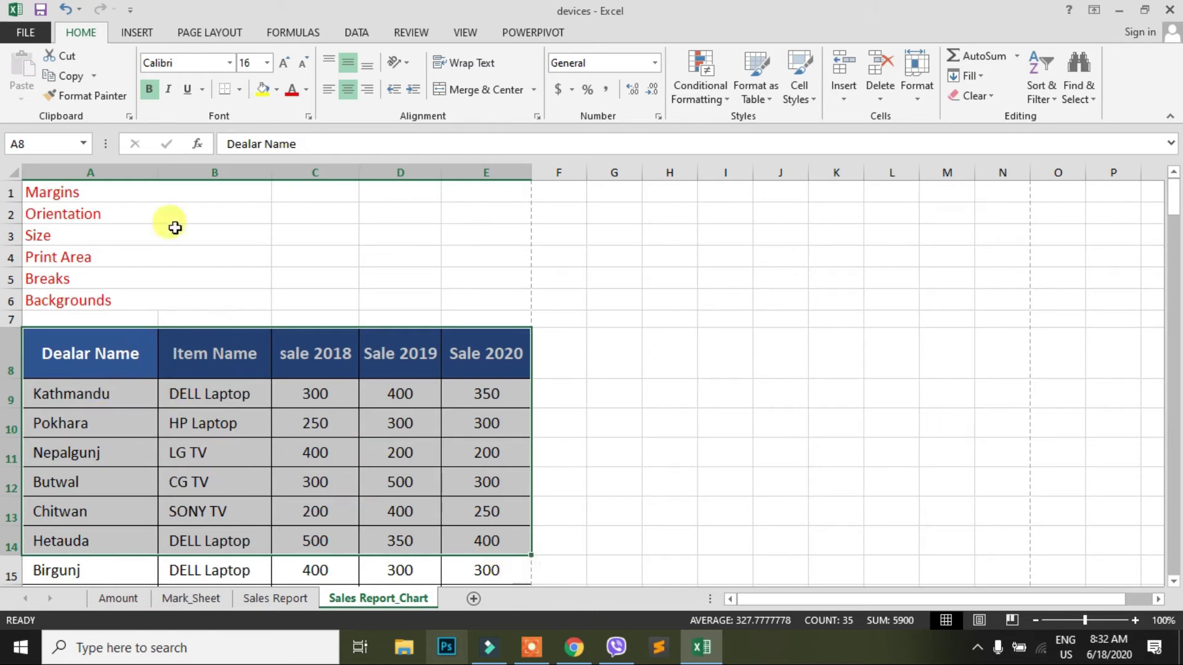
Set printing to Print Selection so the preview shrinks to a single page.
{"action": "left_click", "coordinate": [26, 32]}
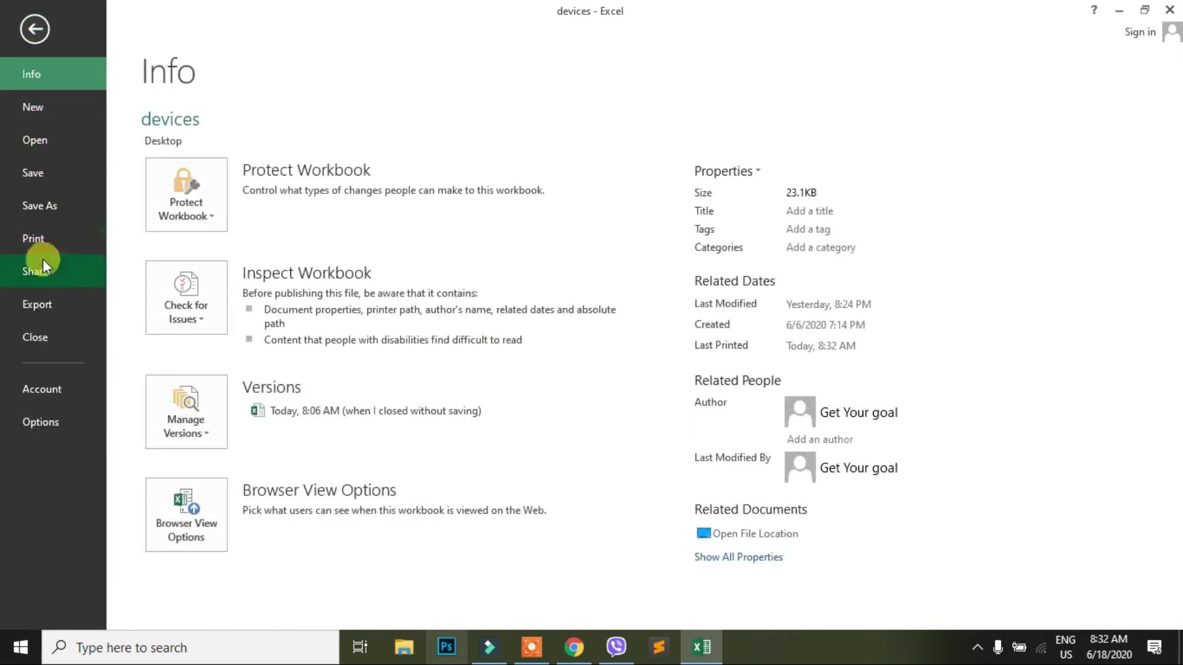
{"action": "left_click", "coordinate": [37, 240]}
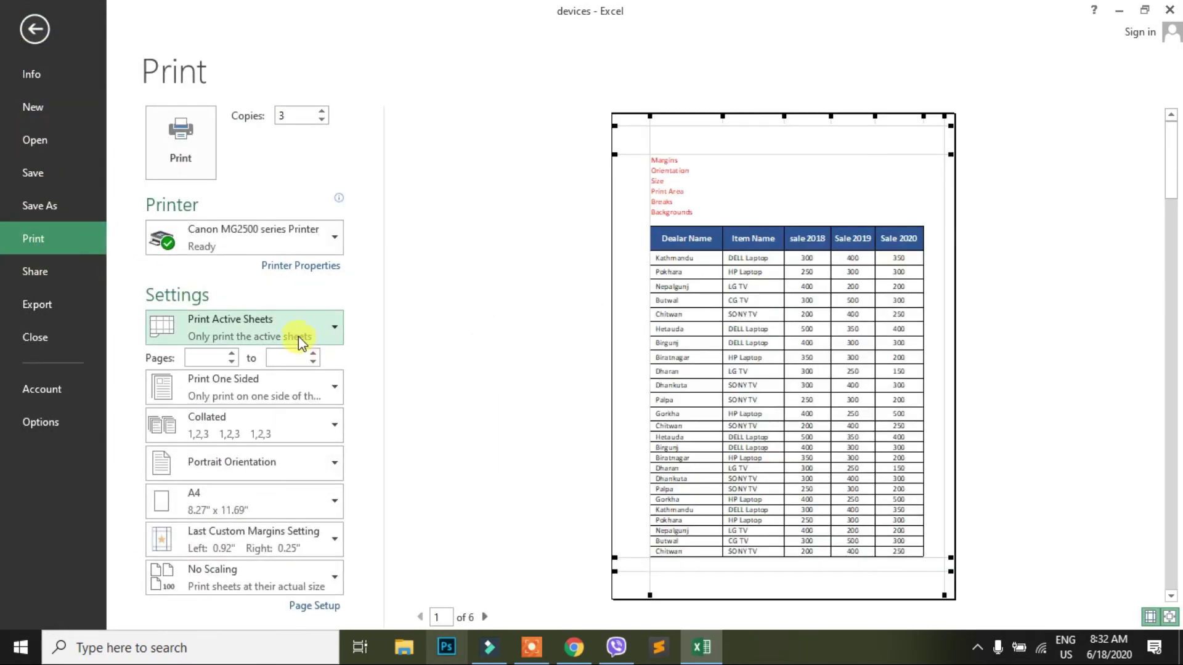
{"action": "left_click", "coordinate": [309, 331]}
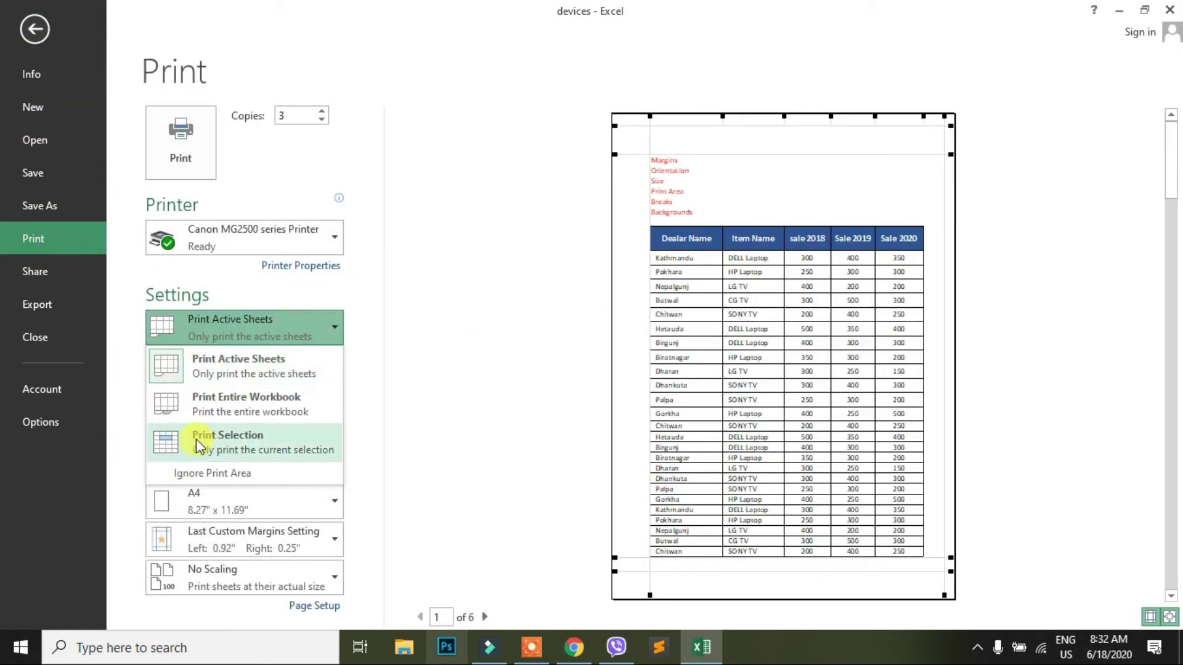
{"action": "left_click", "coordinate": [255, 451]}
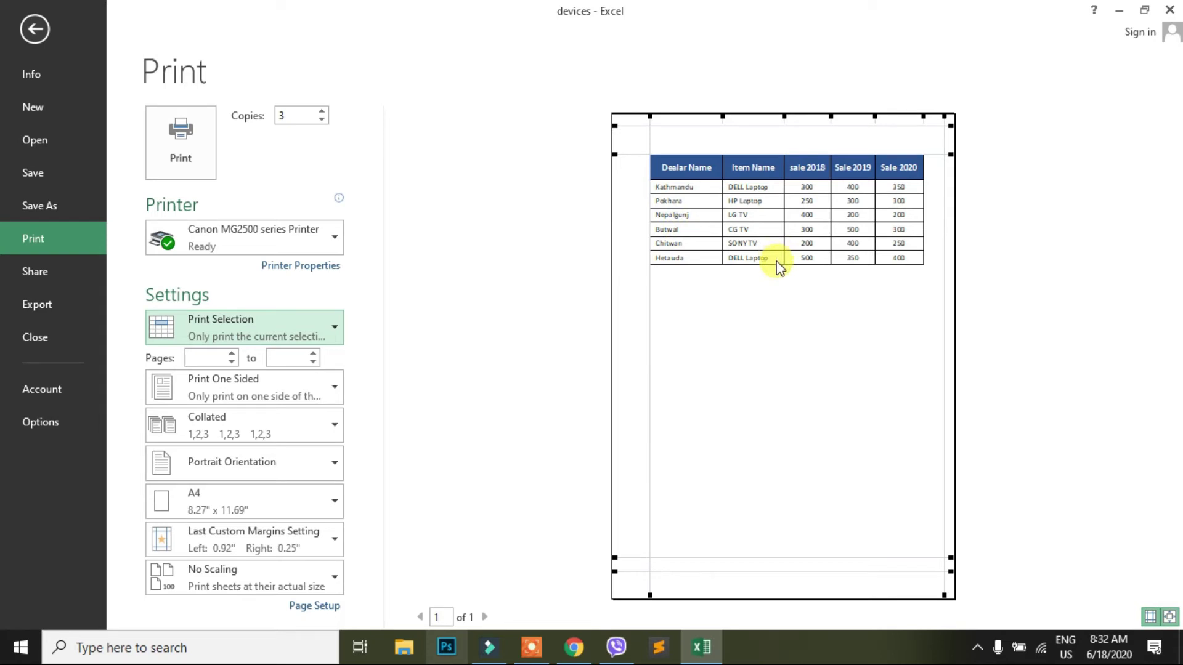
{"action": "left_click", "coordinate": [336, 329]}
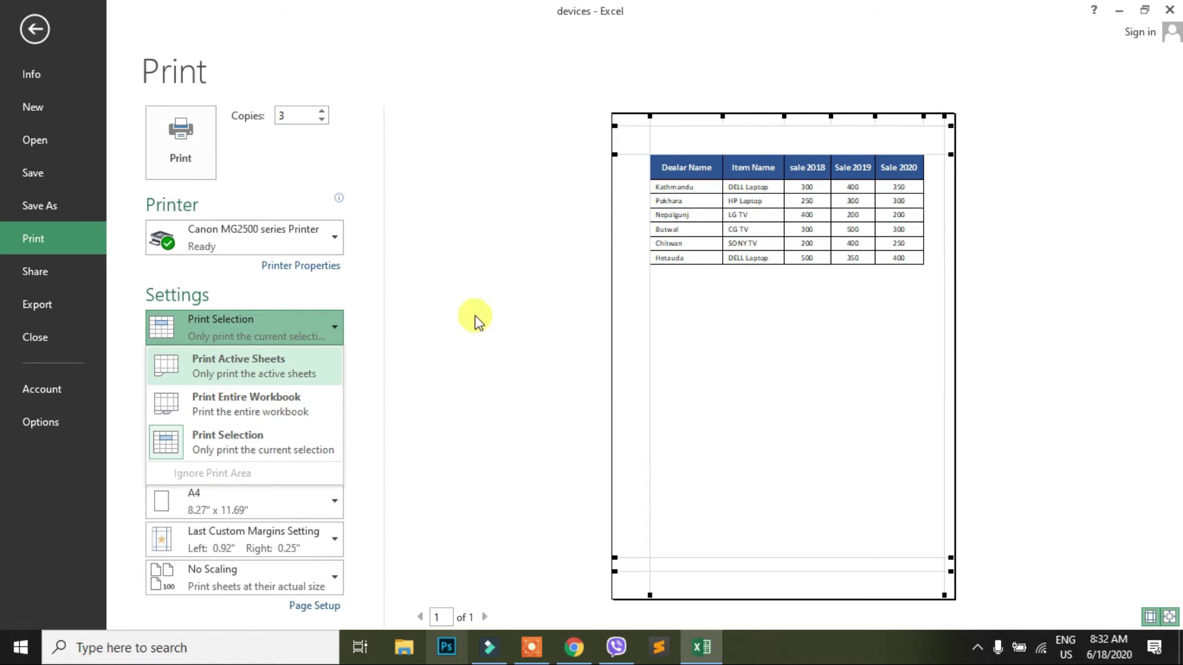
Switch back to Print Active Sheets, enter pages 3 to 5, set copies to 1, then return to the worksheet.
{"action": "left_click", "coordinate": [233, 378]}
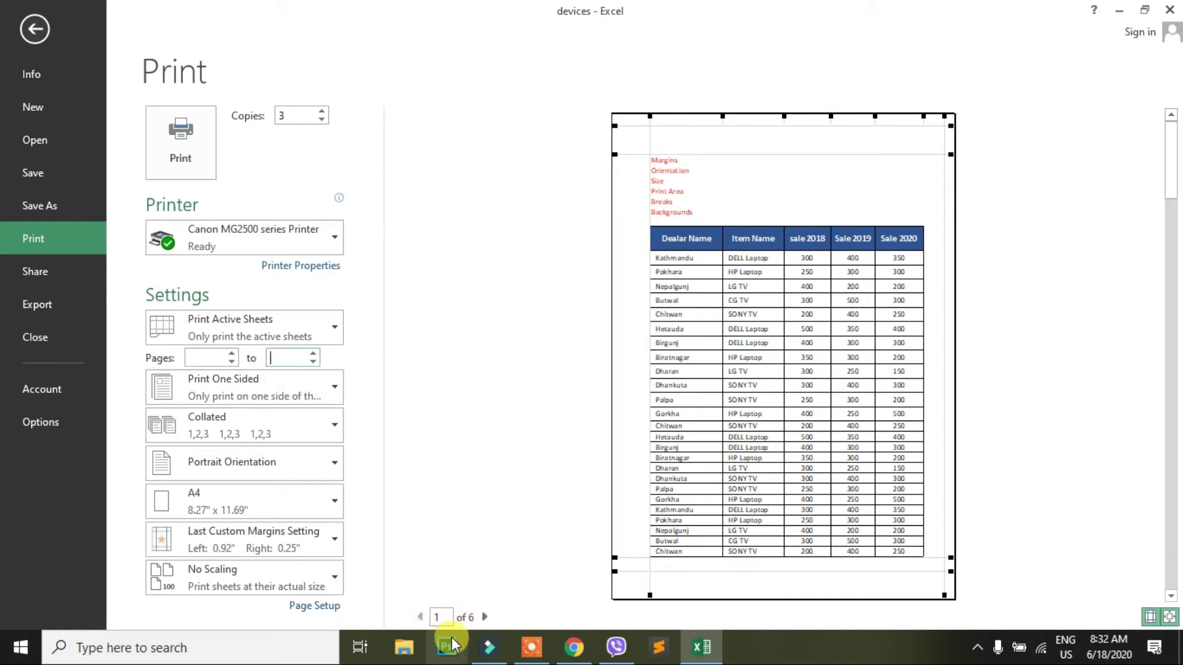
{"action": "left_click", "coordinate": [206, 358]}
{"action": "type", "text": "3"}
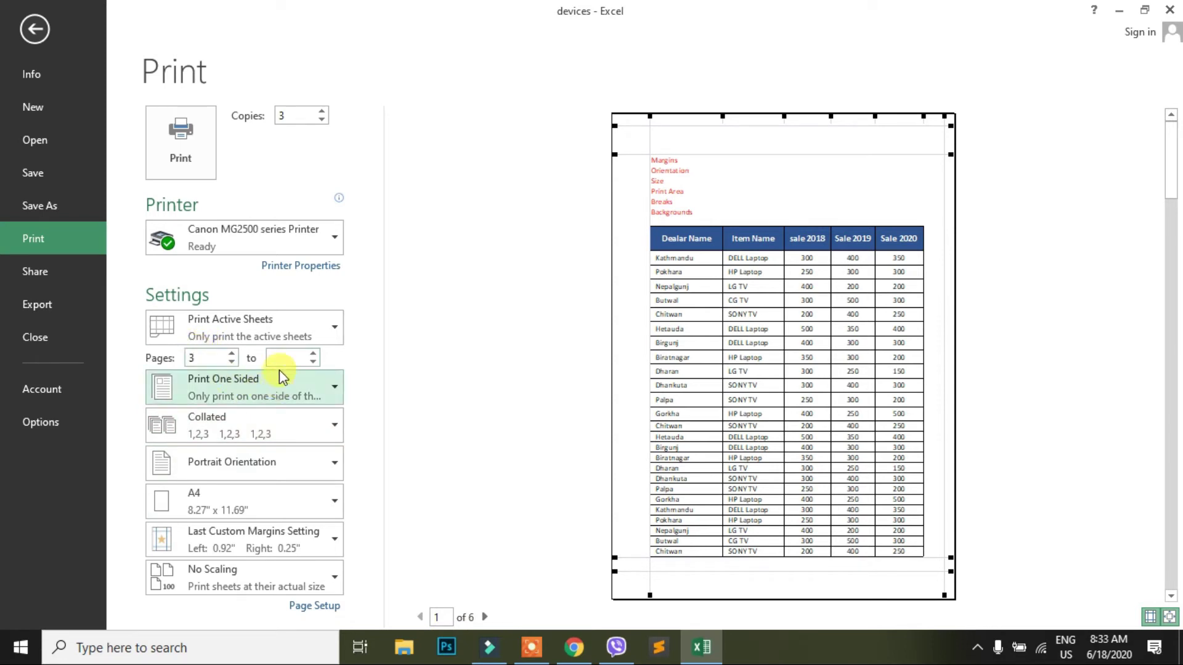
{"action": "left_click", "coordinate": [281, 362]}
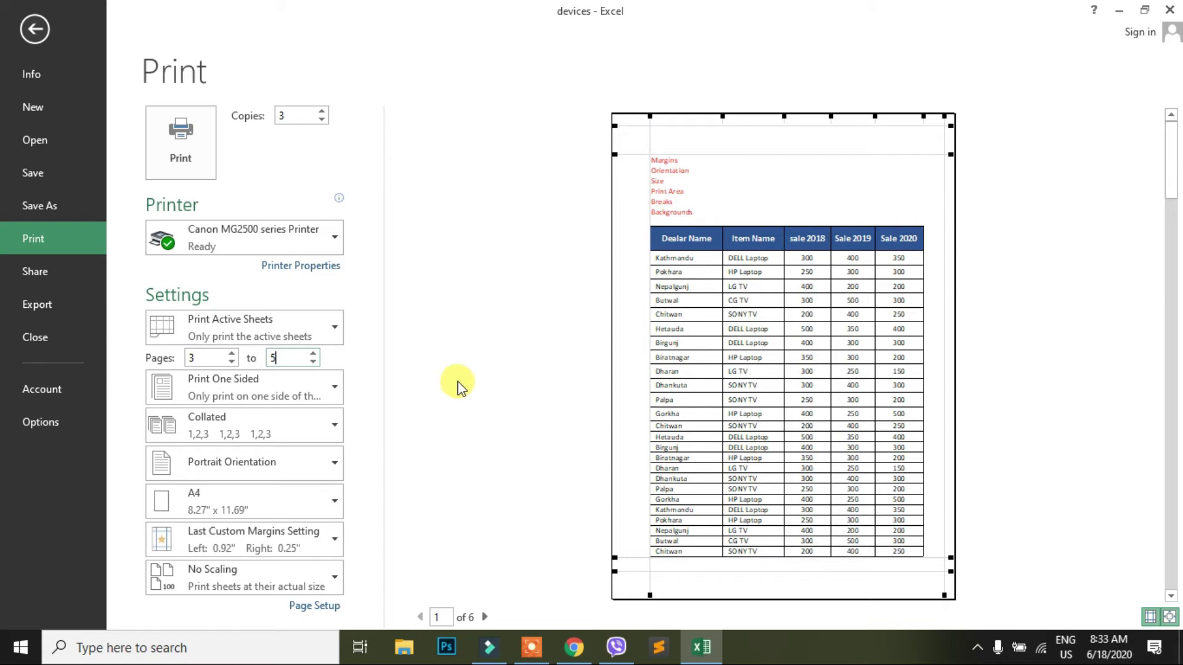
{"action": "double_click", "coordinate": [206, 356]}
{"action": "left_click", "coordinate": [321, 119]}
{"action": "left_click", "coordinate": [321, 119]}
{"action": "left_click", "coordinate": [34, 28]}
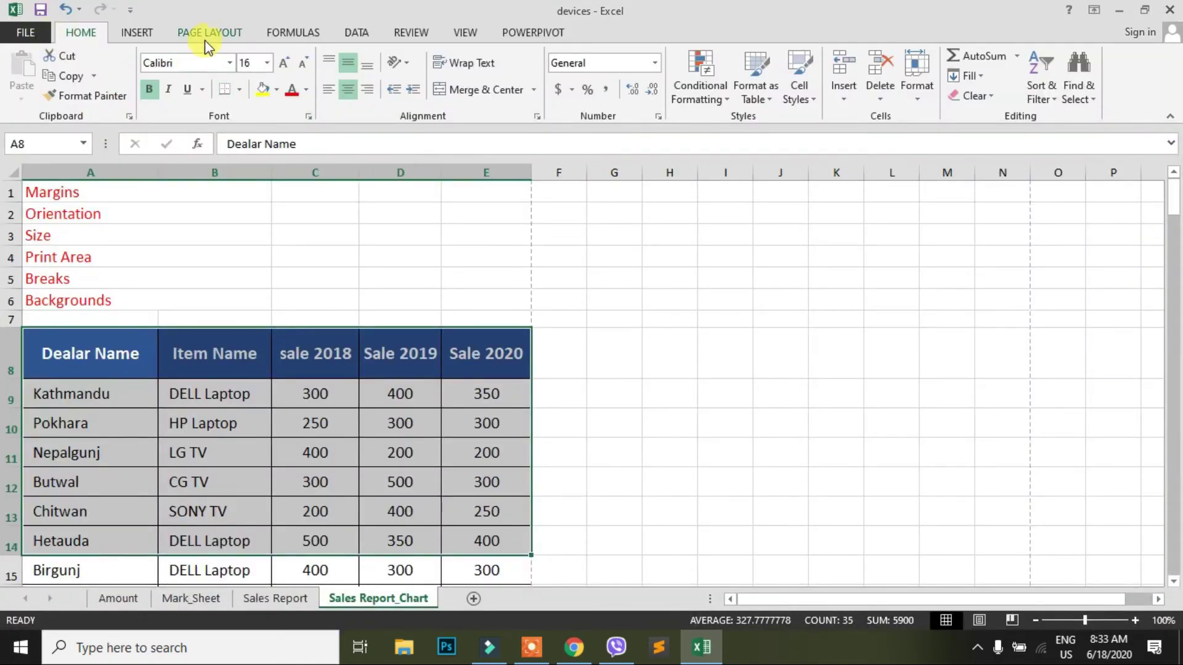
Set A8:E18, the table header and first ten dealer rows, as the print area.
{"action": "left_click", "coordinate": [207, 34]}
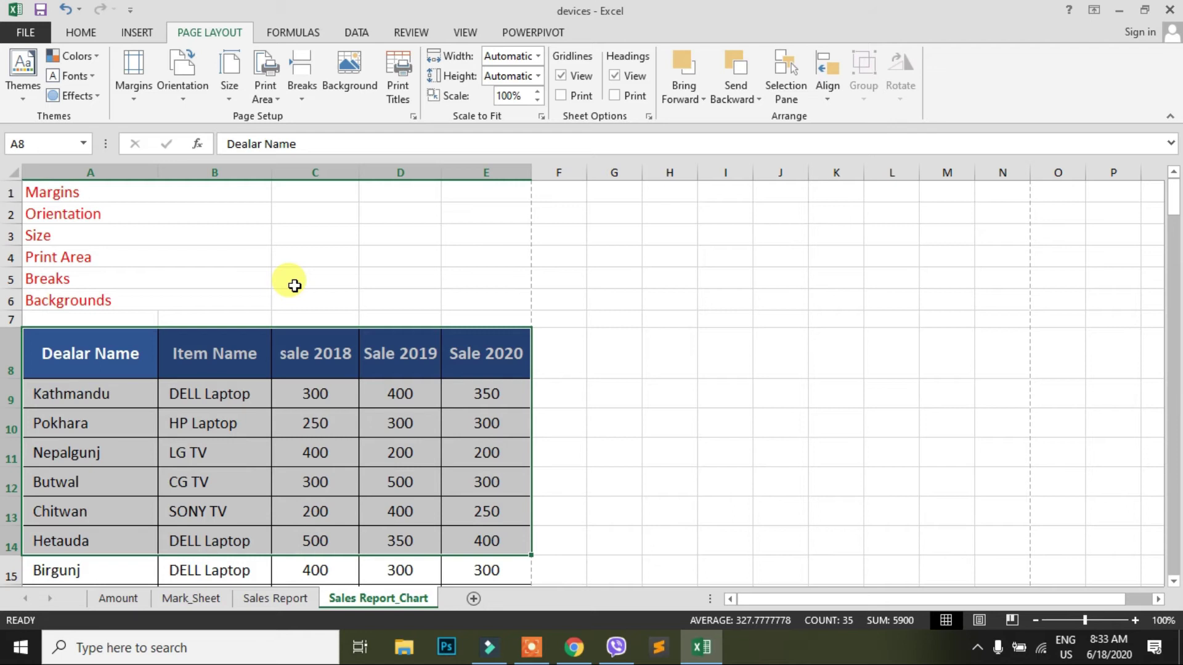
{"action": "scroll", "coordinate": [370, 333], "scroll_direction": "down", "scroll_amount": 2}
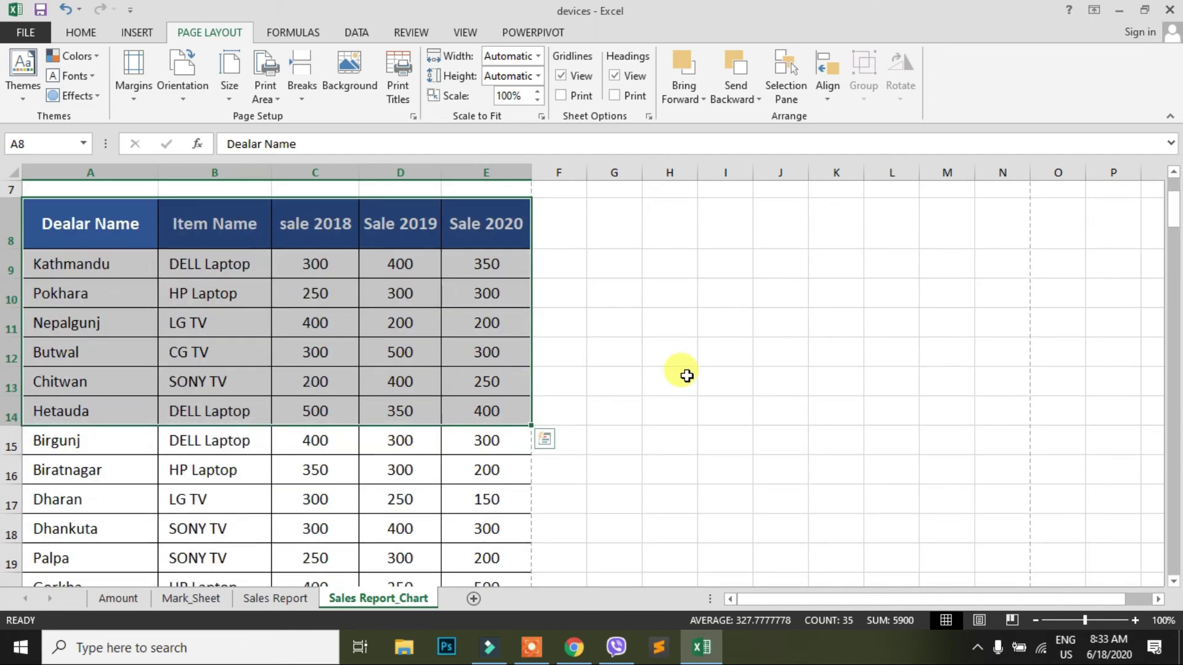
{"action": "left_click", "coordinate": [677, 356]}
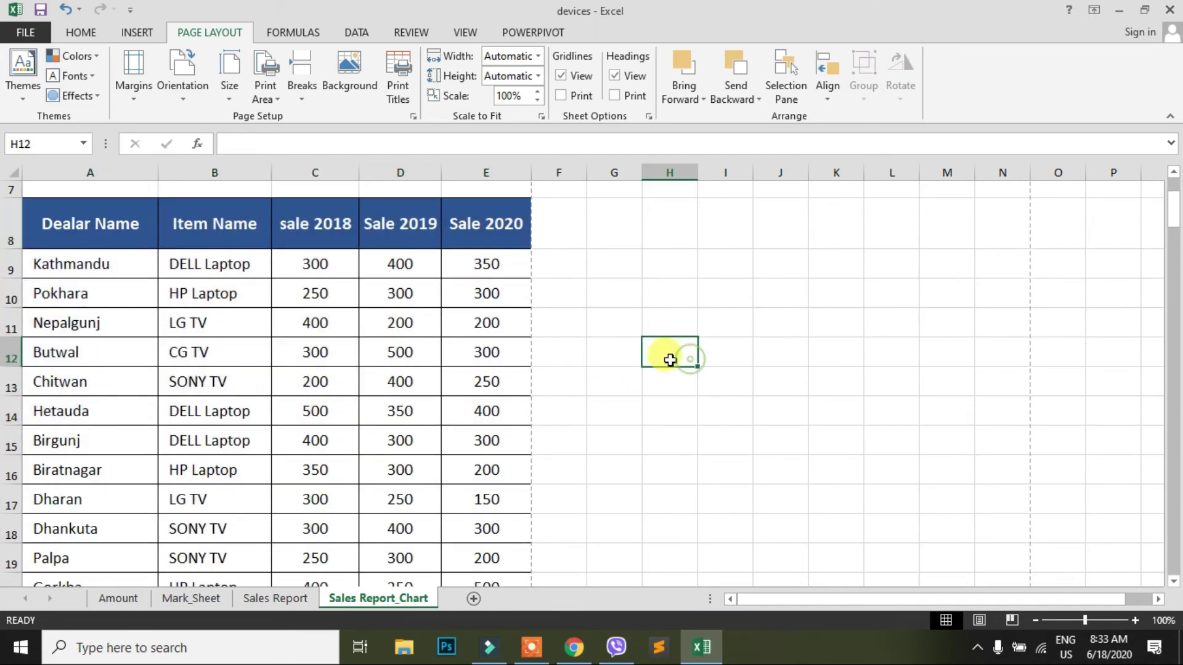
{"action": "mouse_move", "coordinate": [94, 215]}
{"action": "left_mouse_down"}
{"action": "mouse_move", "coordinate": [242, 407]}
{"action": "mouse_move", "coordinate": [487, 531]}
{"action": "left_mouse_up"}
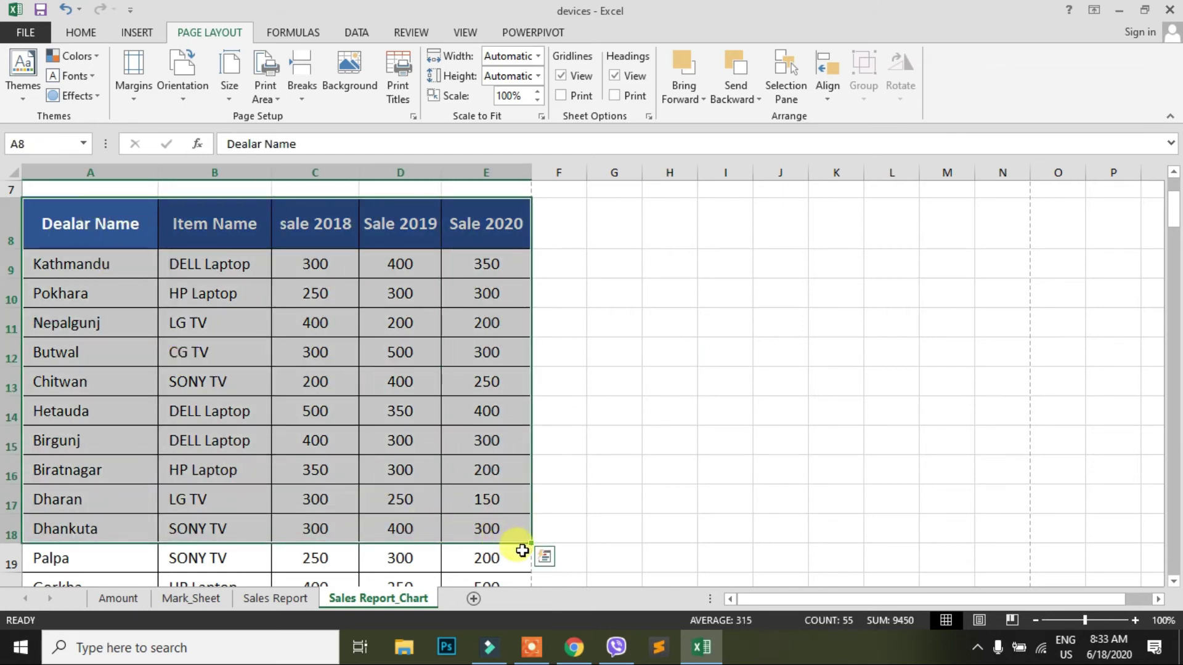
{"action": "left_click", "coordinate": [278, 105]}
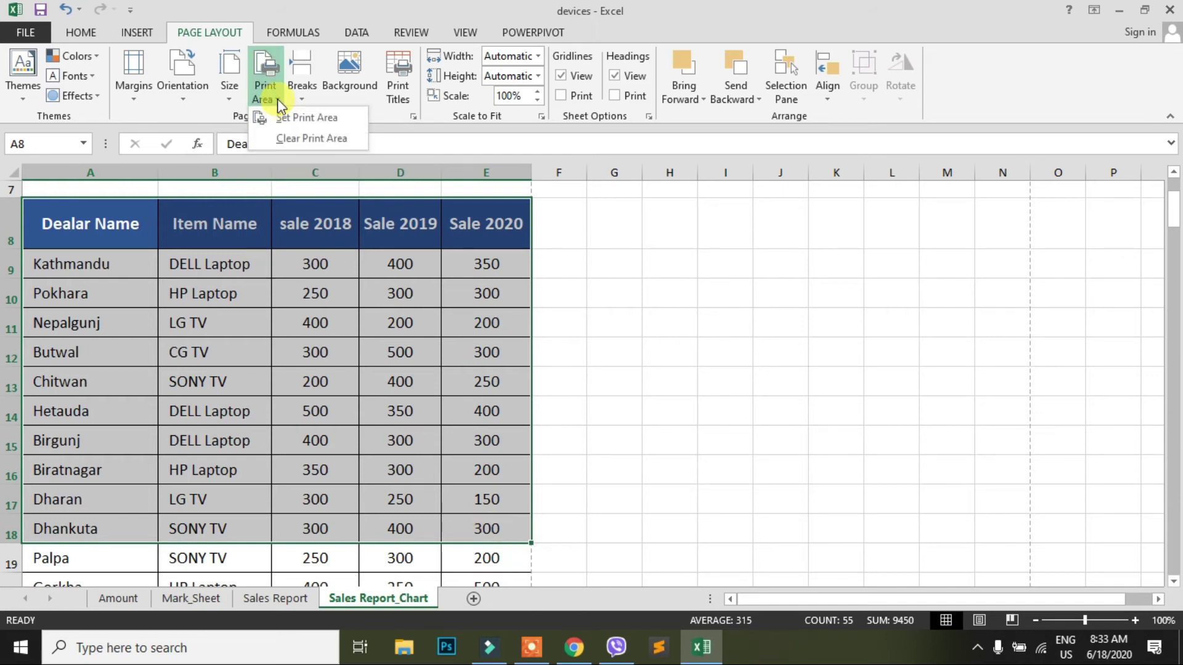
{"action": "left_click", "coordinate": [307, 118]}
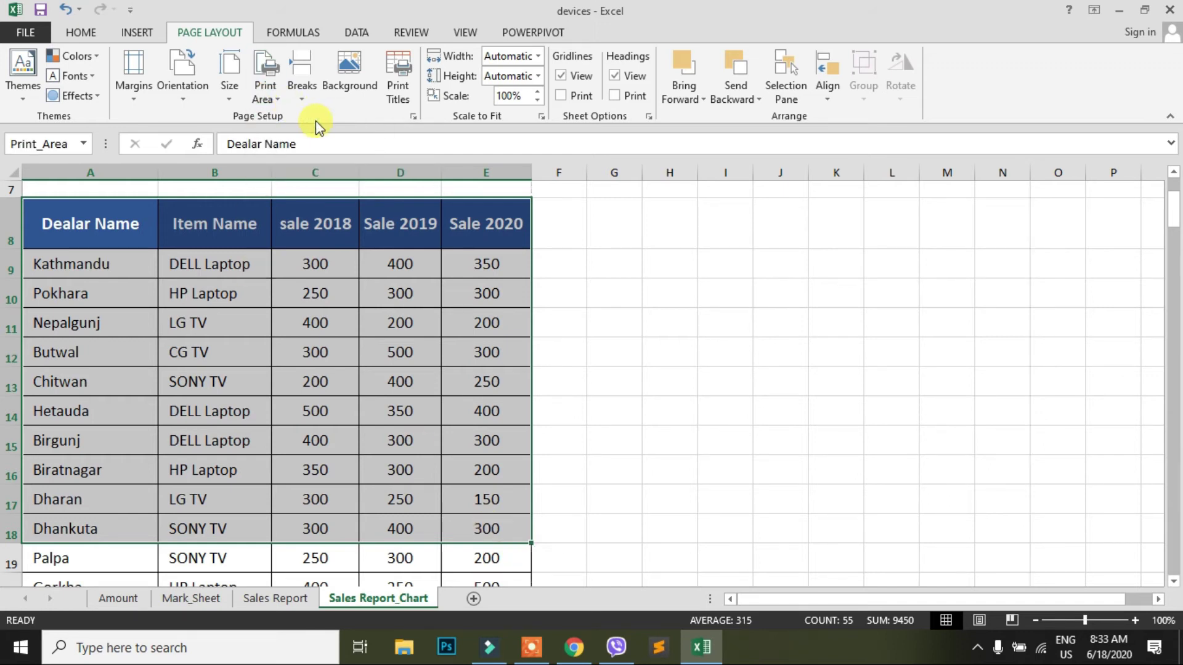
{"action": "left_click", "coordinate": [468, 557]}
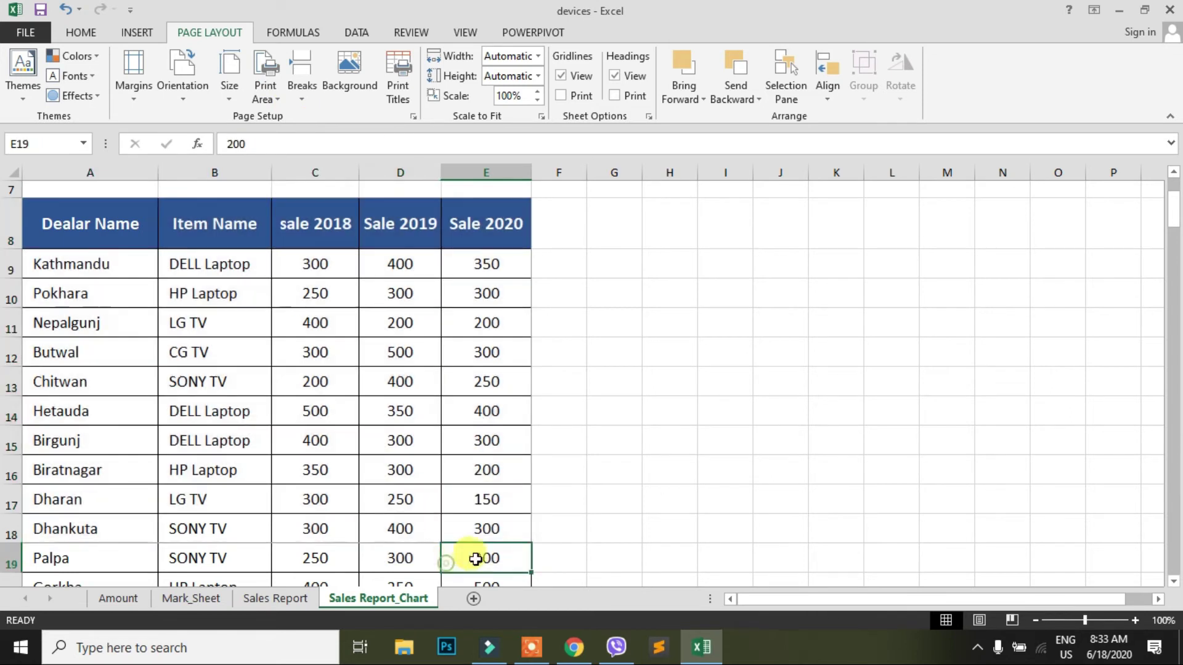
{"action": "scroll", "coordinate": [480, 468], "scroll_direction": "down", "scroll_amount": 2}
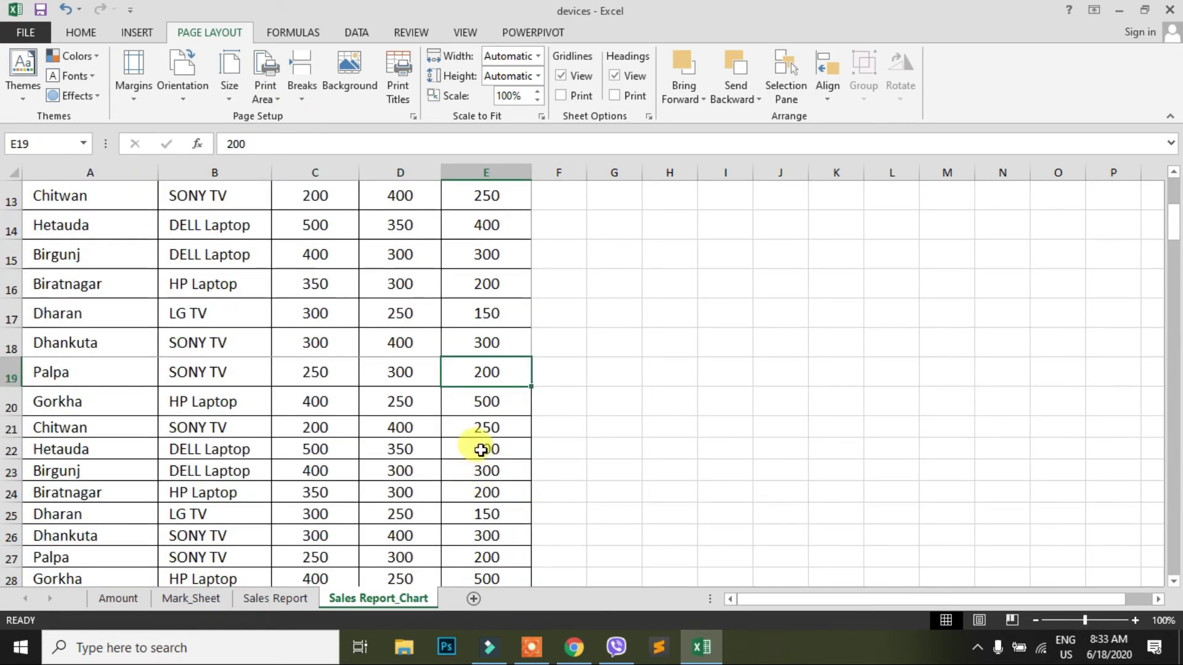
{"action": "scroll", "coordinate": [478, 447], "scroll_direction": "up", "scroll_amount": 2}
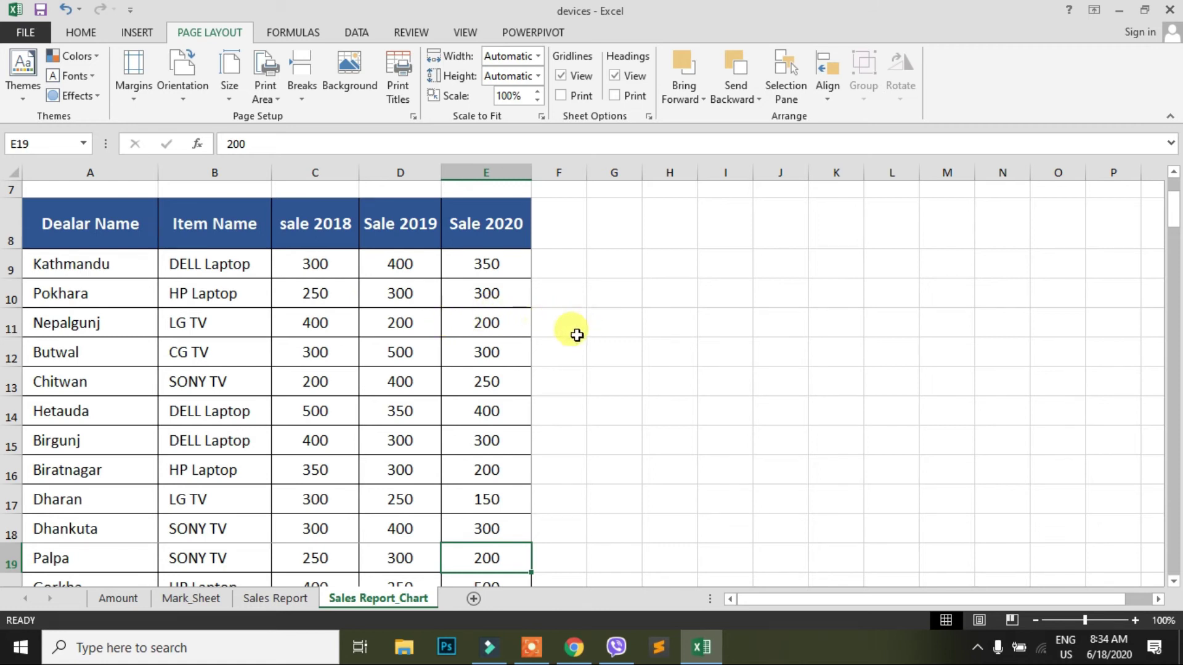
{"action": "left_click", "coordinate": [1012, 621]}
{"action": "scroll", "coordinate": [356, 394], "scroll_direction": "up", "scroll_amount": 1}
{"action": "scroll", "coordinate": [356, 397], "scroll_direction": "up", "scroll_amount": 2}
{"action": "scroll", "coordinate": [356, 398], "scroll_direction": "down", "scroll_amount": 1}
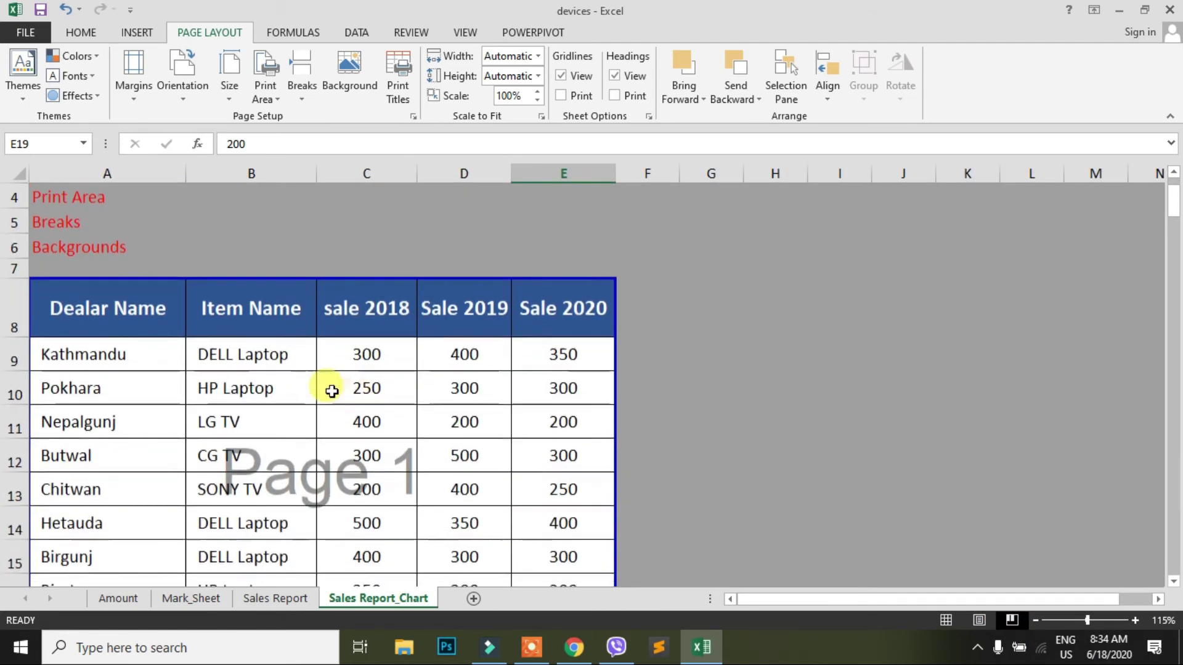
{"action": "scroll", "coordinate": [465, 391], "scroll_direction": "down", "scroll_amount": 2}
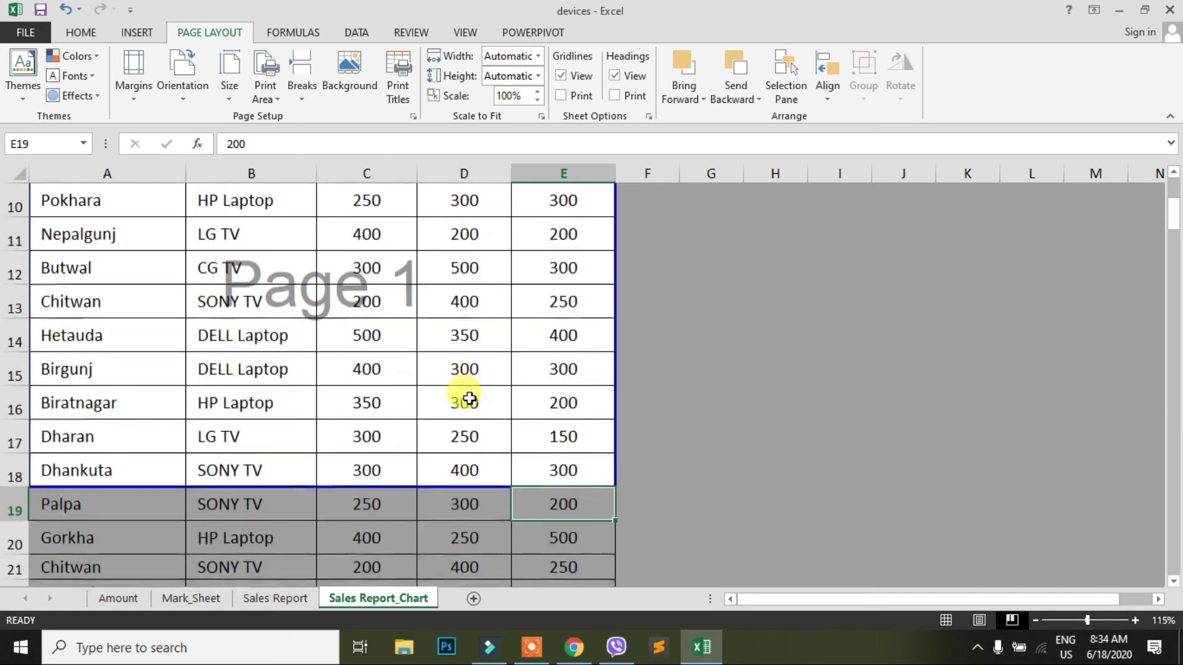
{"action": "left_click", "coordinate": [303, 508]}
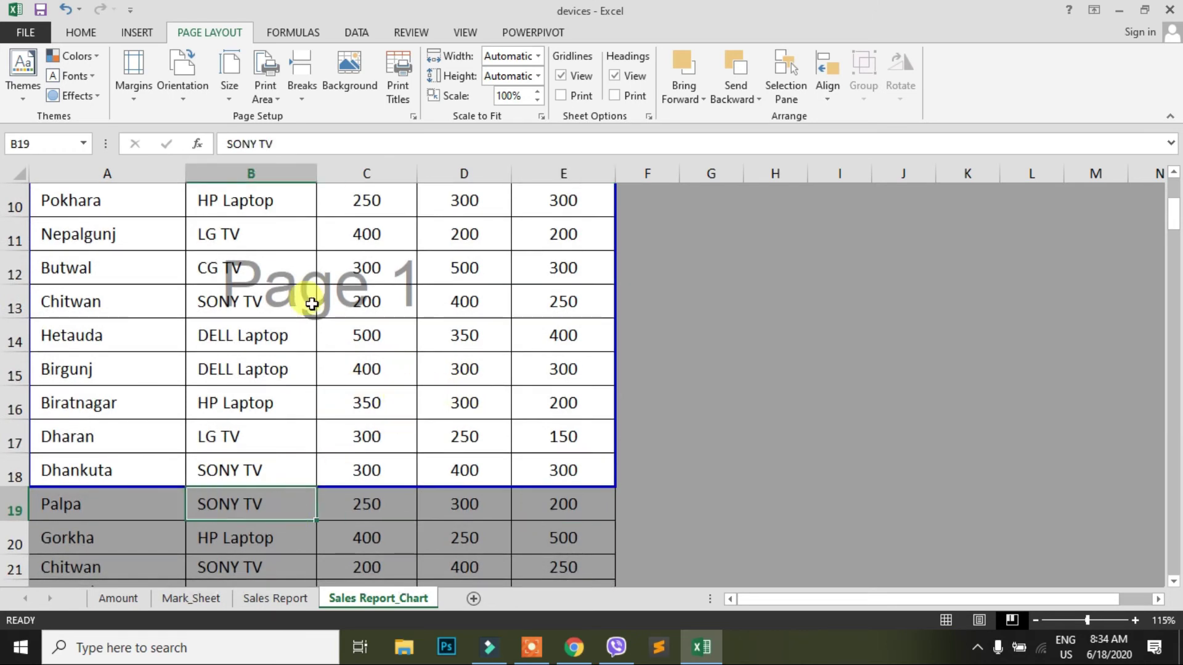
{"action": "scroll", "coordinate": [345, 345], "scroll_direction": "up", "scroll_amount": 3}
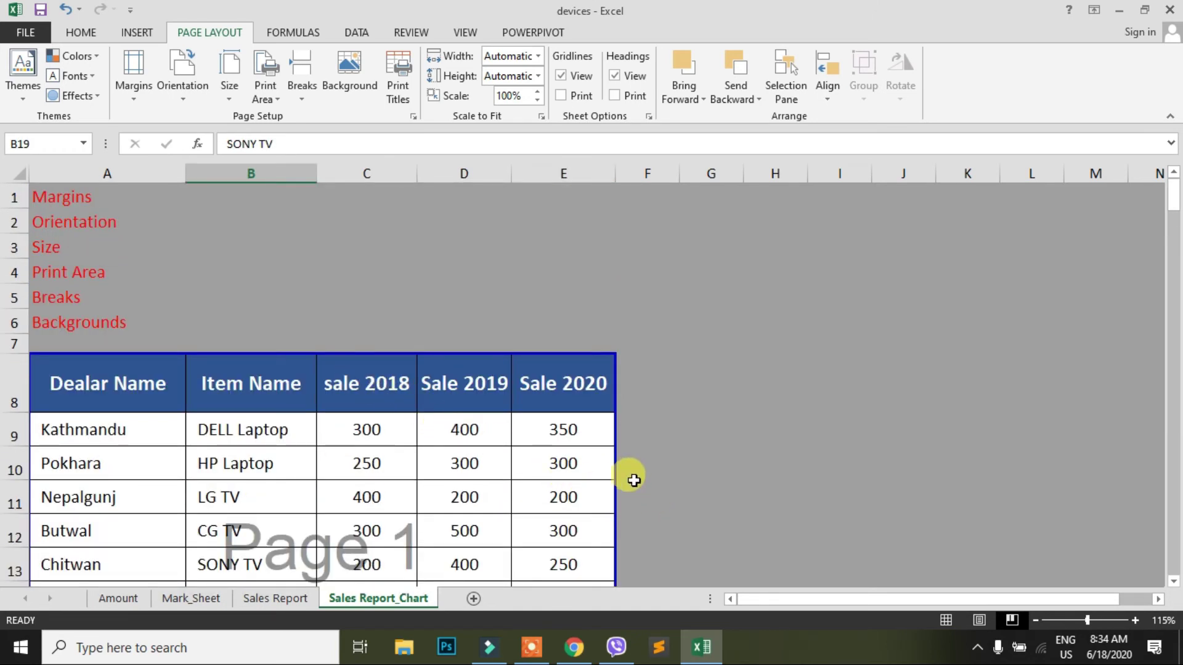
{"action": "left_click", "coordinate": [945, 623]}
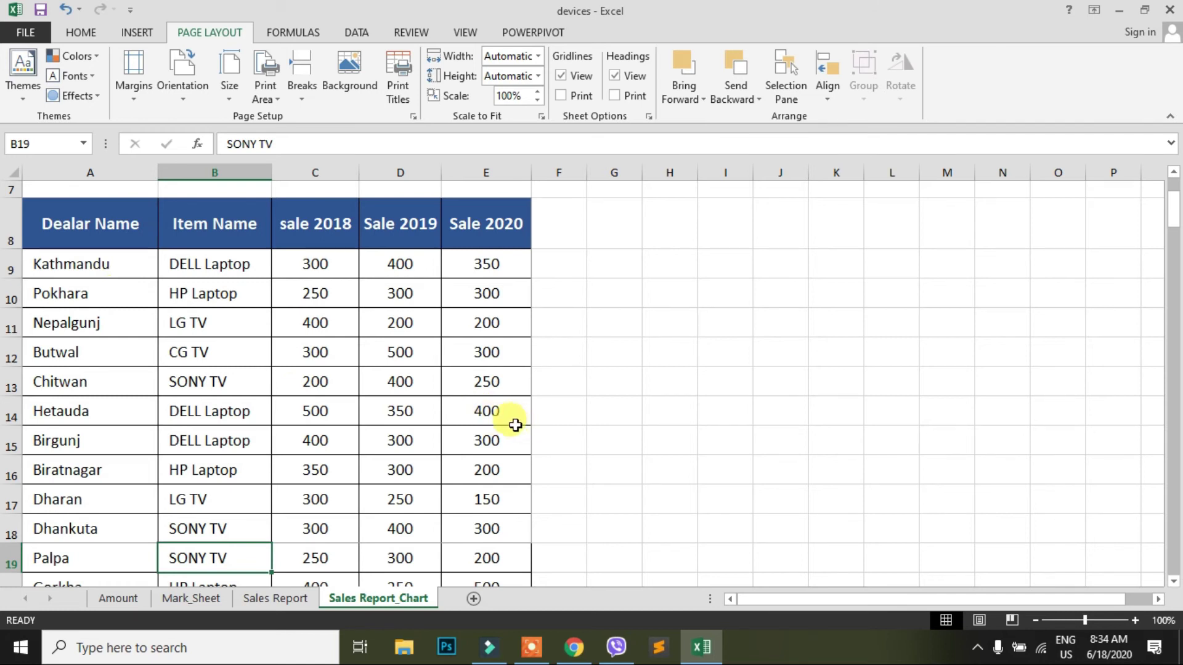
{"action": "scroll", "coordinate": [512, 422], "scroll_direction": "up", "scroll_amount": 2}
{"action": "scroll", "coordinate": [527, 392], "scroll_direction": "down", "scroll_amount": 3}
{"action": "scroll", "coordinate": [527, 392], "scroll_direction": "down", "scroll_amount": 2}
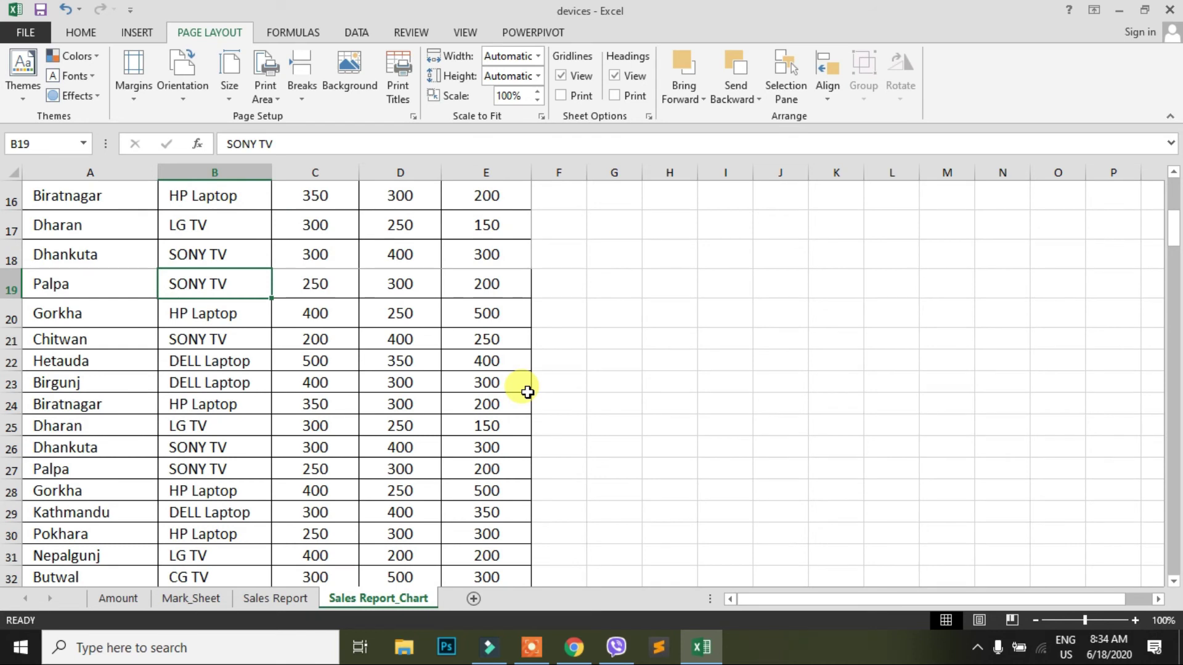
{"action": "scroll", "coordinate": [528, 393], "scroll_direction": "up", "scroll_amount": 3}
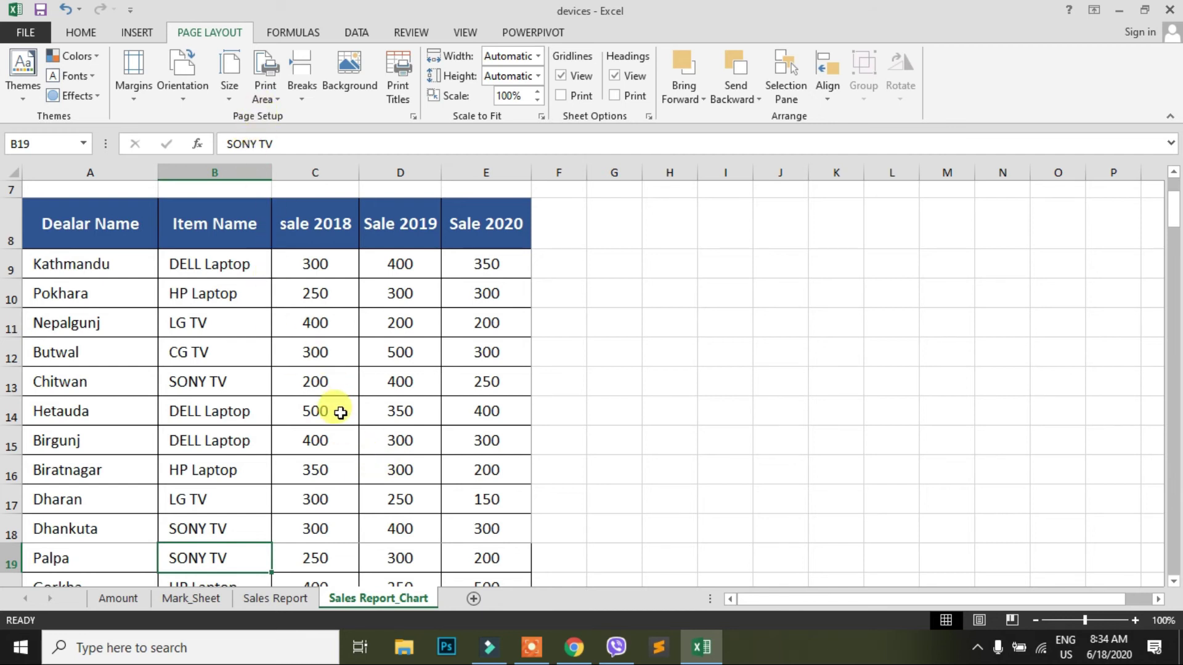
{"action": "scroll", "coordinate": [342, 414], "scroll_direction": "down", "scroll_amount": 3}
{"action": "scroll", "coordinate": [343, 415], "scroll_direction": "down", "scroll_amount": 1}
{"action": "scroll", "coordinate": [345, 416], "scroll_direction": "up", "scroll_amount": 6}
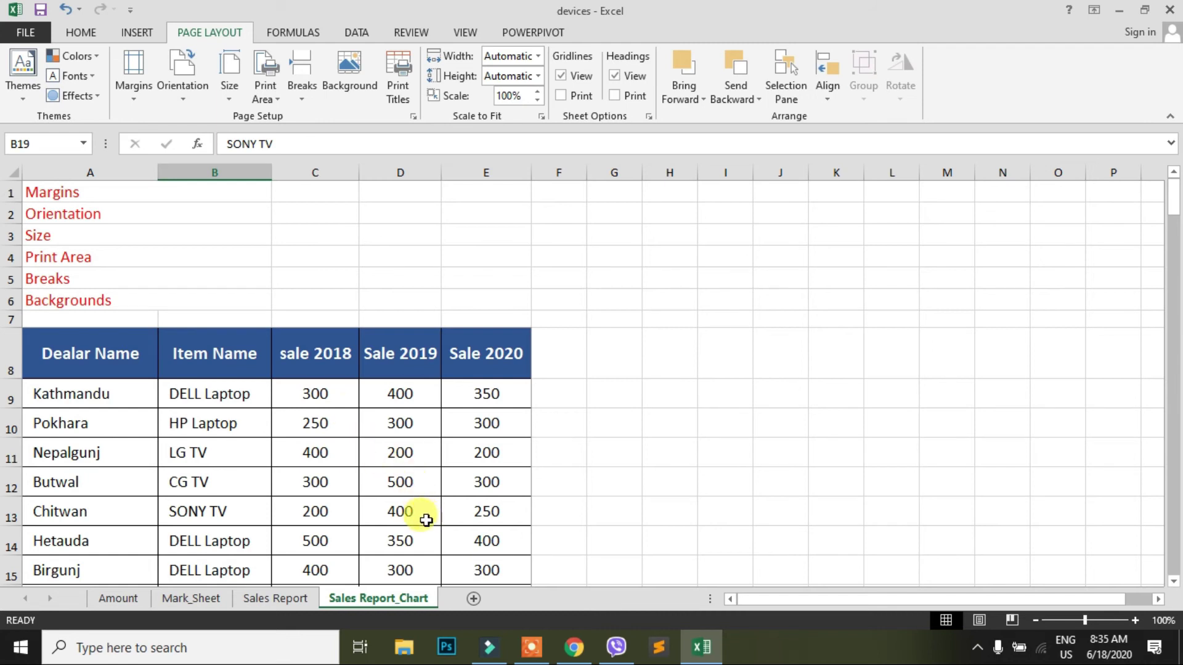
Clear the print area set on A8:E18.
{"action": "left_click", "coordinate": [268, 98]}
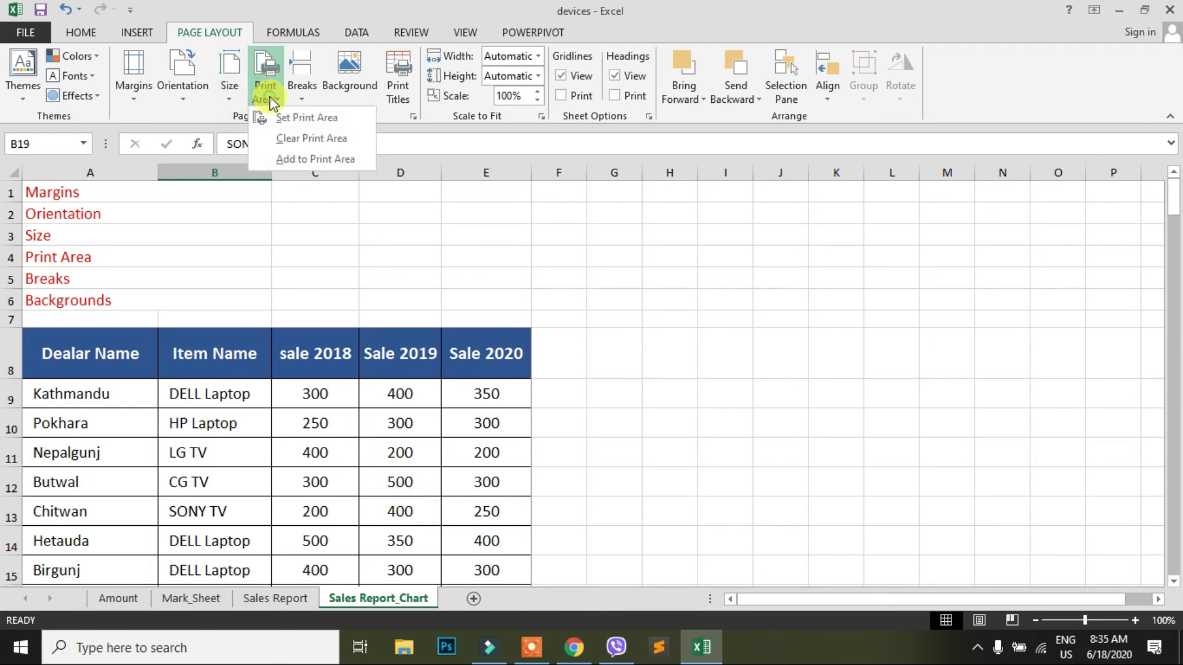
{"action": "left_click", "coordinate": [335, 142]}
{"action": "scroll", "coordinate": [329, 139], "scroll_direction": "down", "scroll_amount": 4}
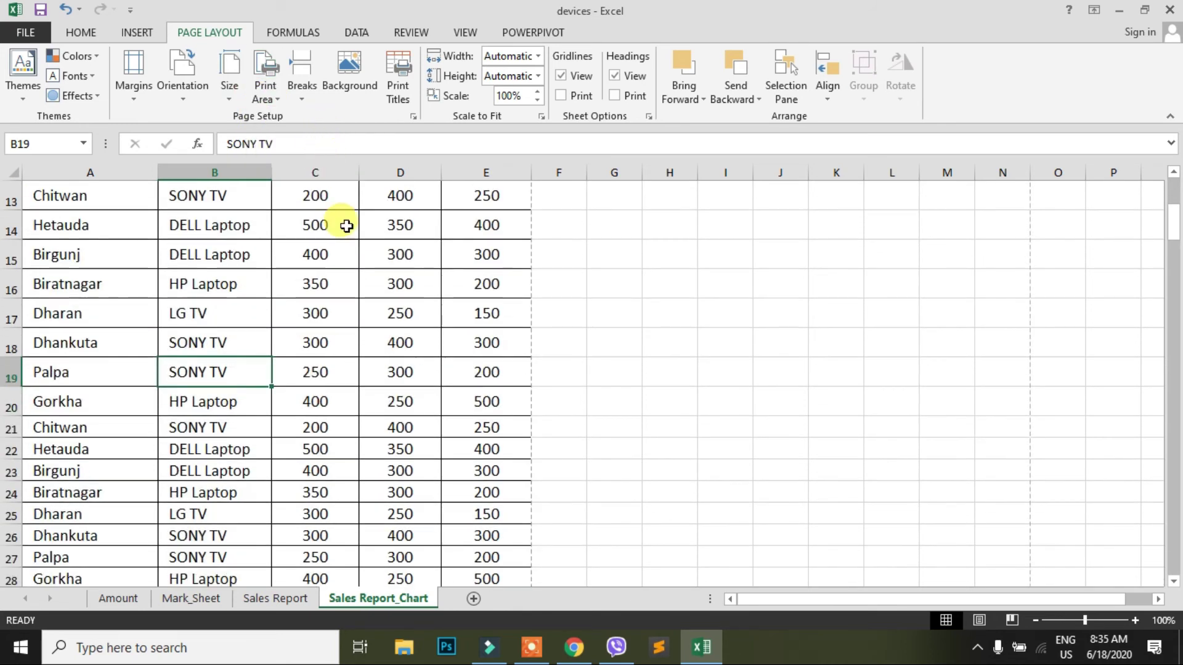
Check the automatic page split in Page Break Preview, then return to Normal view.
{"action": "left_click", "coordinate": [1011, 619]}
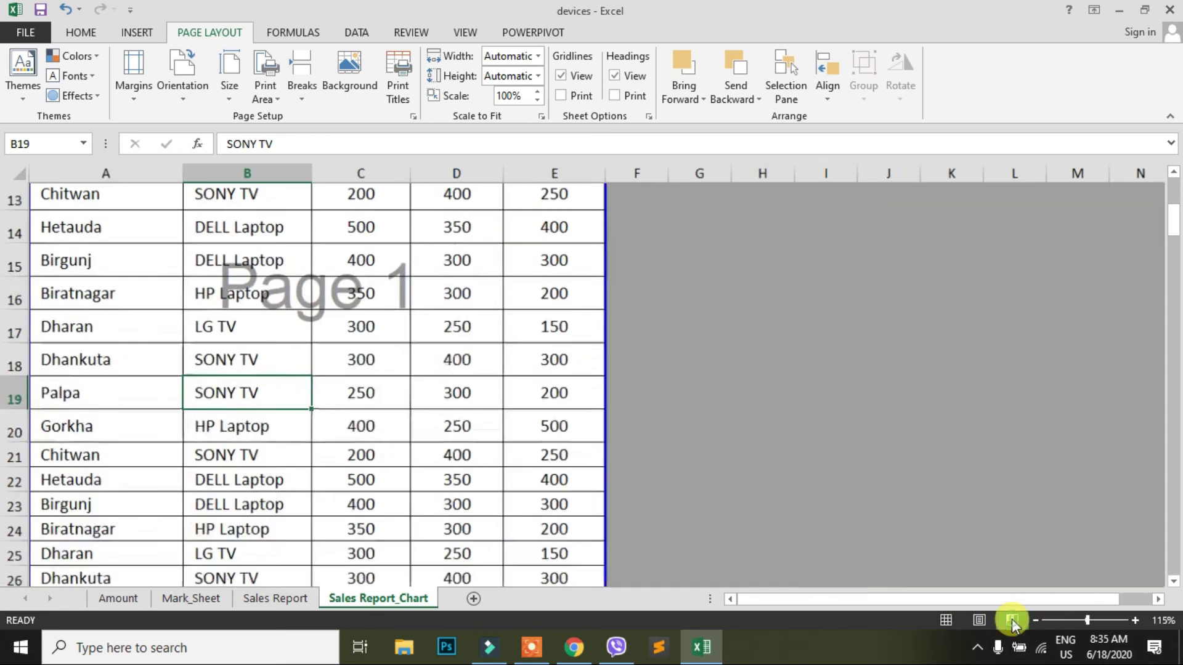
{"action": "scroll", "coordinate": [384, 377], "scroll_direction": "up", "scroll_amount": 4}
{"action": "scroll", "coordinate": [496, 388], "scroll_direction": "down", "scroll_amount": 4}
{"action": "scroll", "coordinate": [523, 435], "scroll_direction": "down", "scroll_amount": 1}
{"action": "scroll", "coordinate": [554, 456], "scroll_direction": "down", "scroll_amount": 1}
{"action": "scroll", "coordinate": [550, 455], "scroll_direction": "down", "scroll_amount": 2}
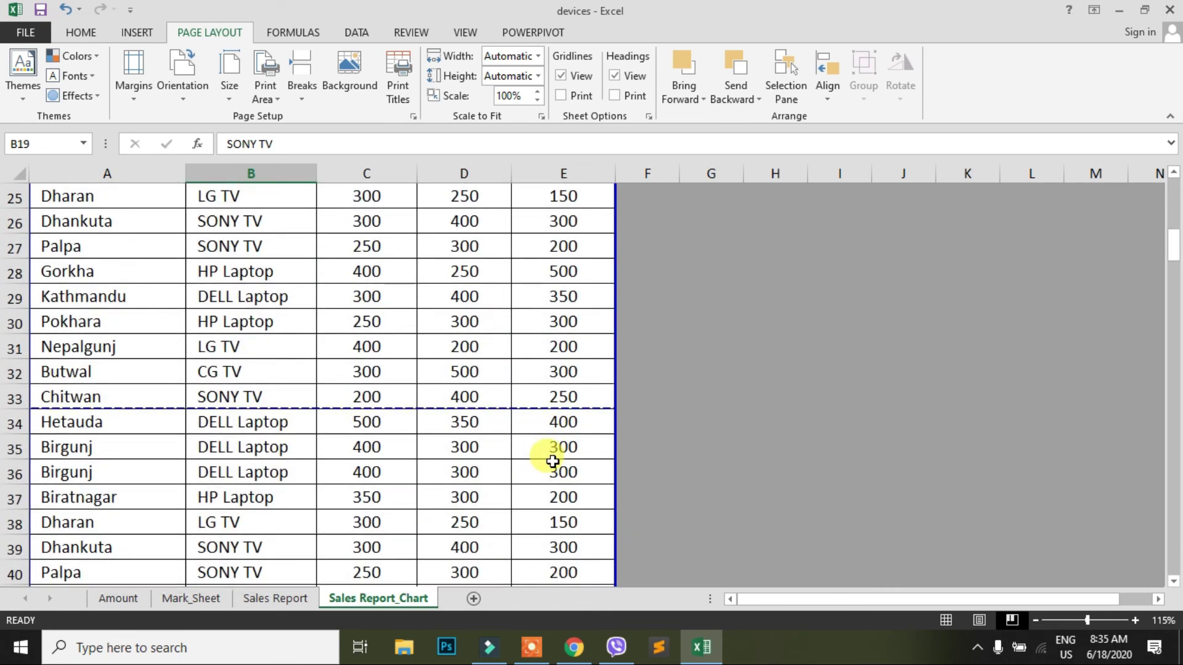
{"action": "scroll", "coordinate": [550, 455], "scroll_direction": "up", "scroll_amount": 8}
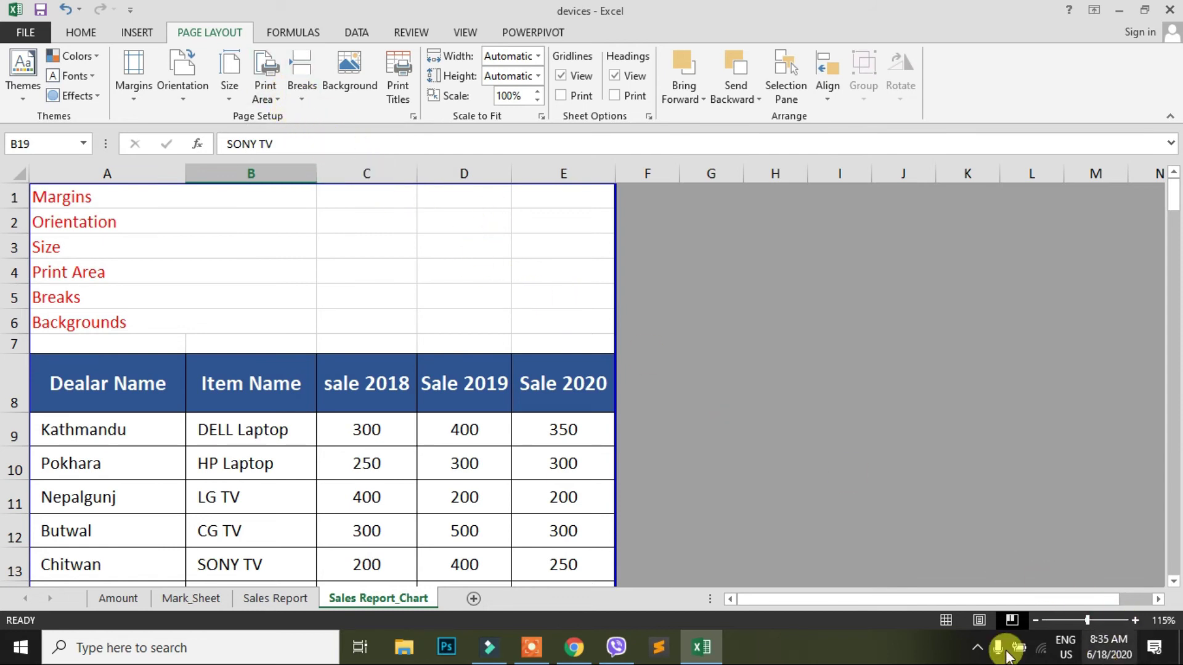
{"action": "left_click", "coordinate": [945, 620]}
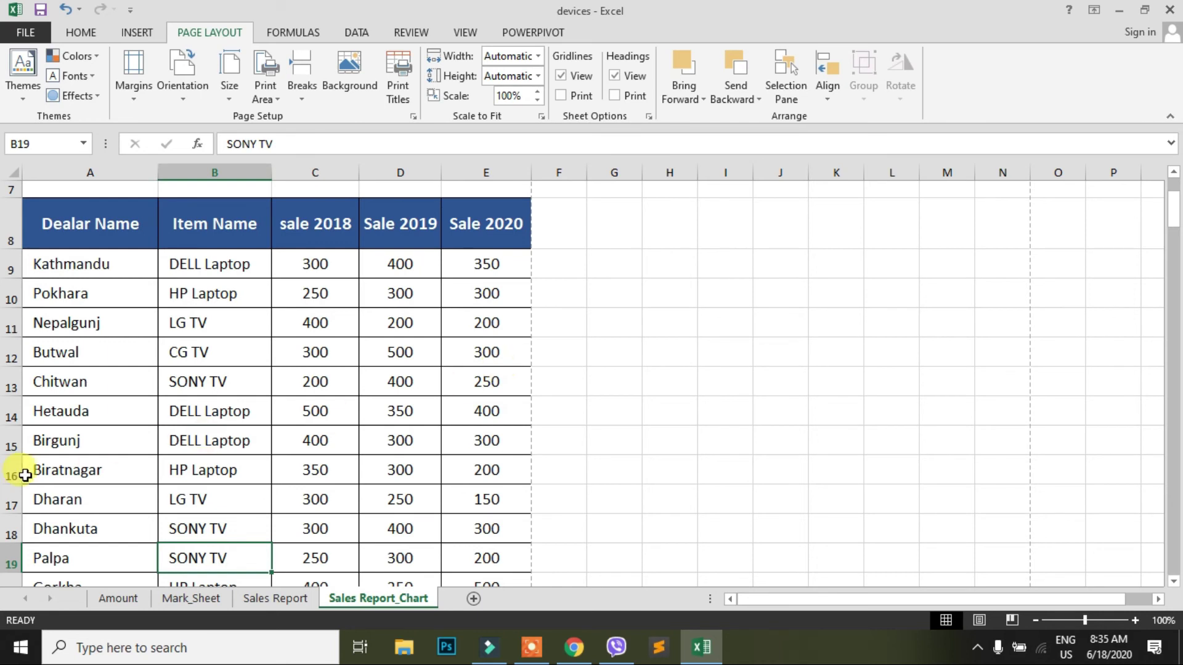
Insert a manual page break above row 15, the Birgunj row.
{"action": "left_click", "coordinate": [15, 440]}
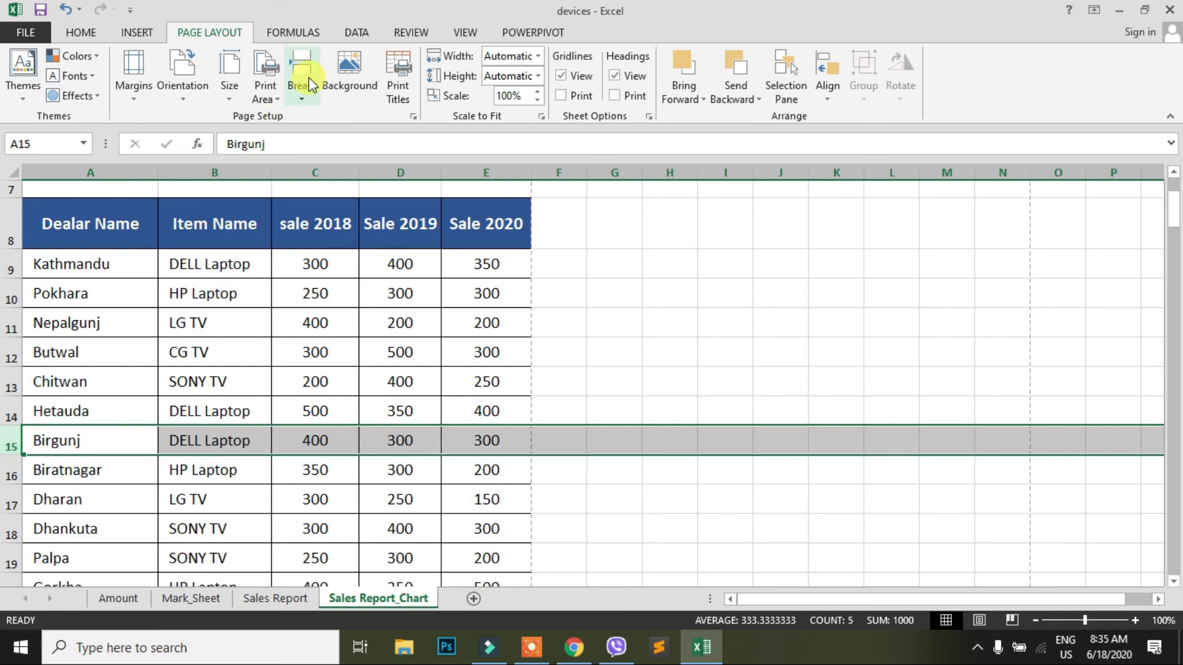
{"action": "left_click", "coordinate": [304, 98]}
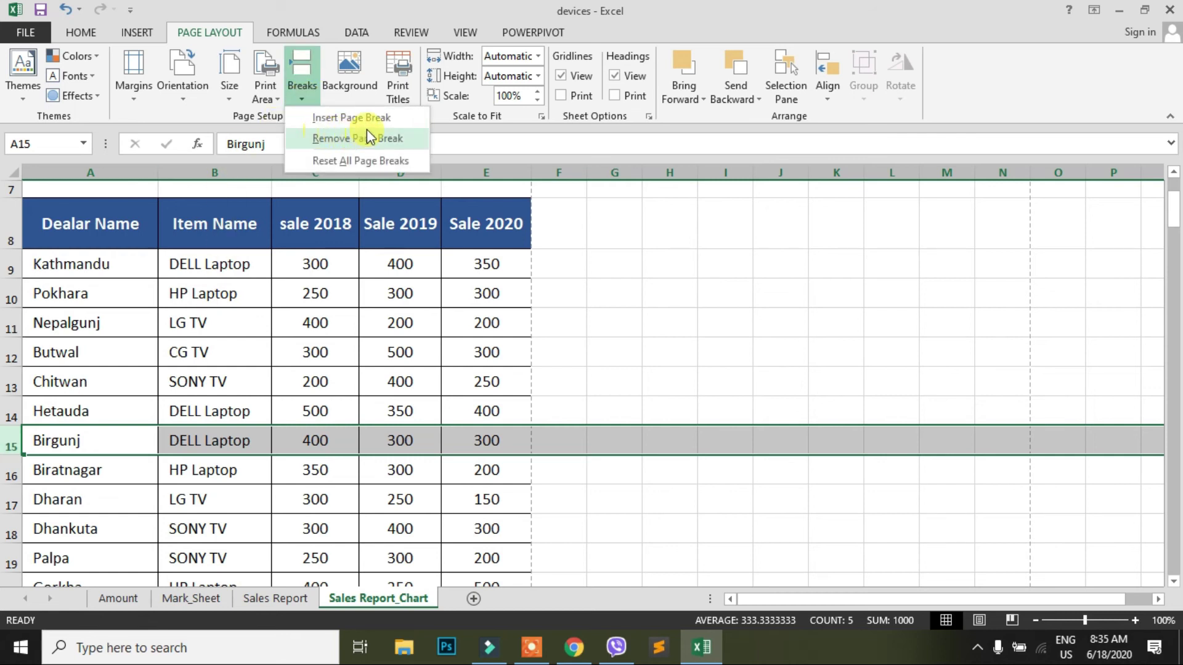
{"action": "left_click", "coordinate": [382, 120]}
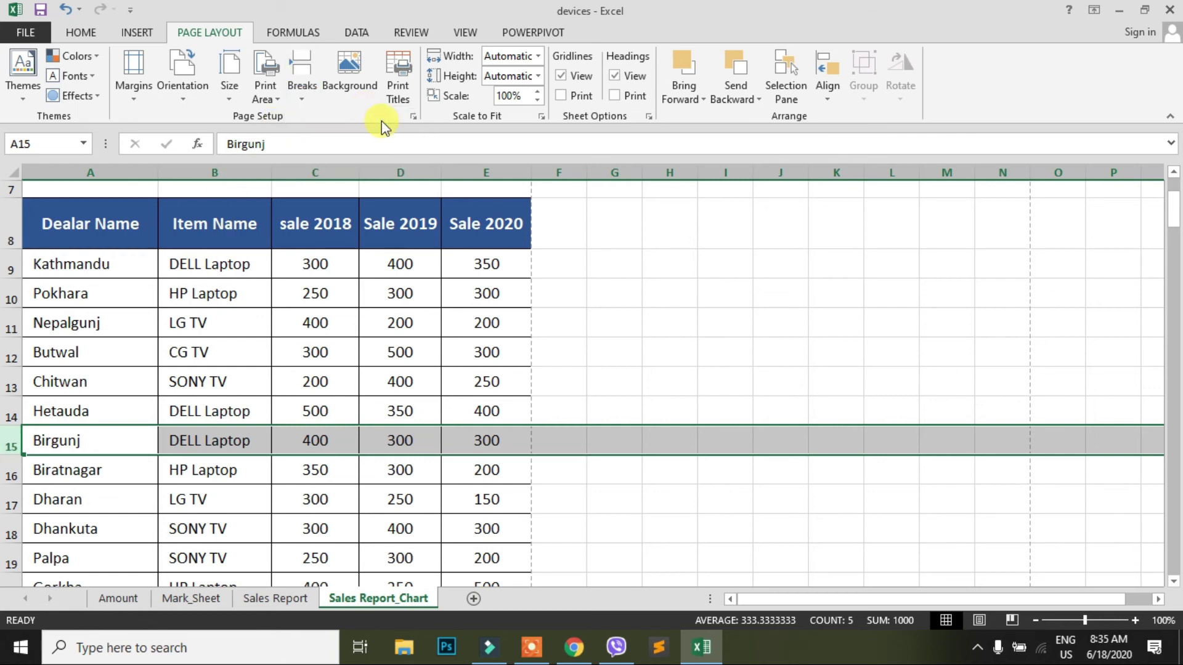
{"action": "left_click", "coordinate": [264, 478]}
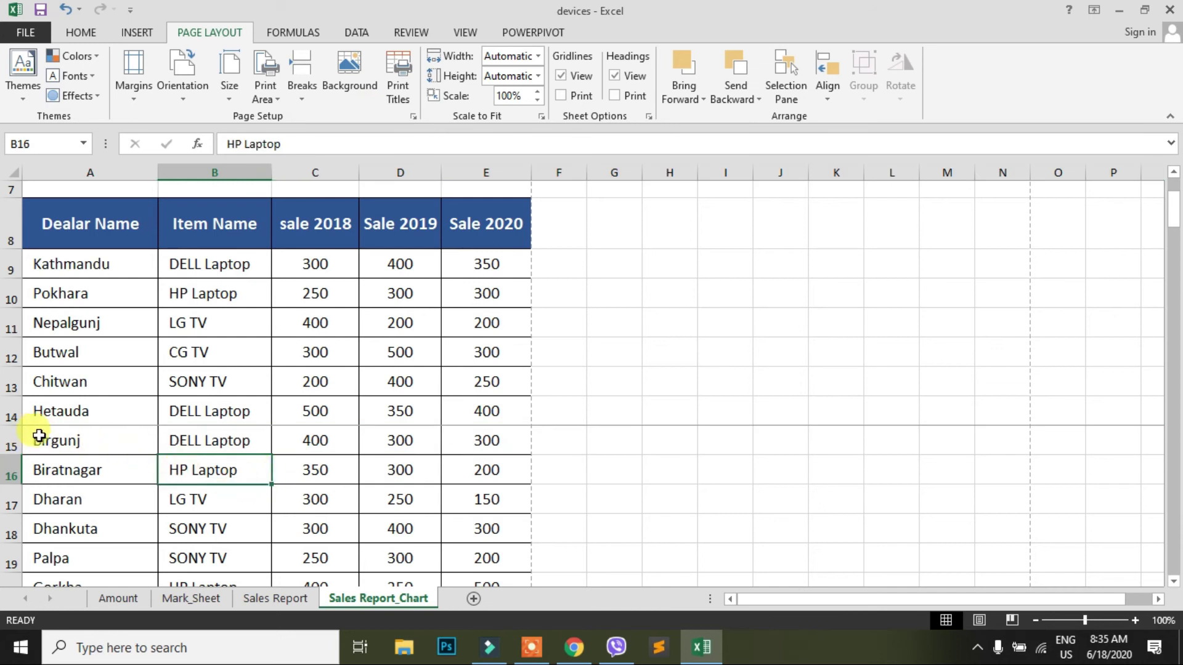
{"action": "scroll", "coordinate": [302, 482], "scroll_direction": "up", "scroll_amount": 2}
{"action": "scroll", "coordinate": [301, 482], "scroll_direction": "down", "scroll_amount": 1}
{"action": "scroll", "coordinate": [308, 479], "scroll_direction": "down", "scroll_amount": 1}
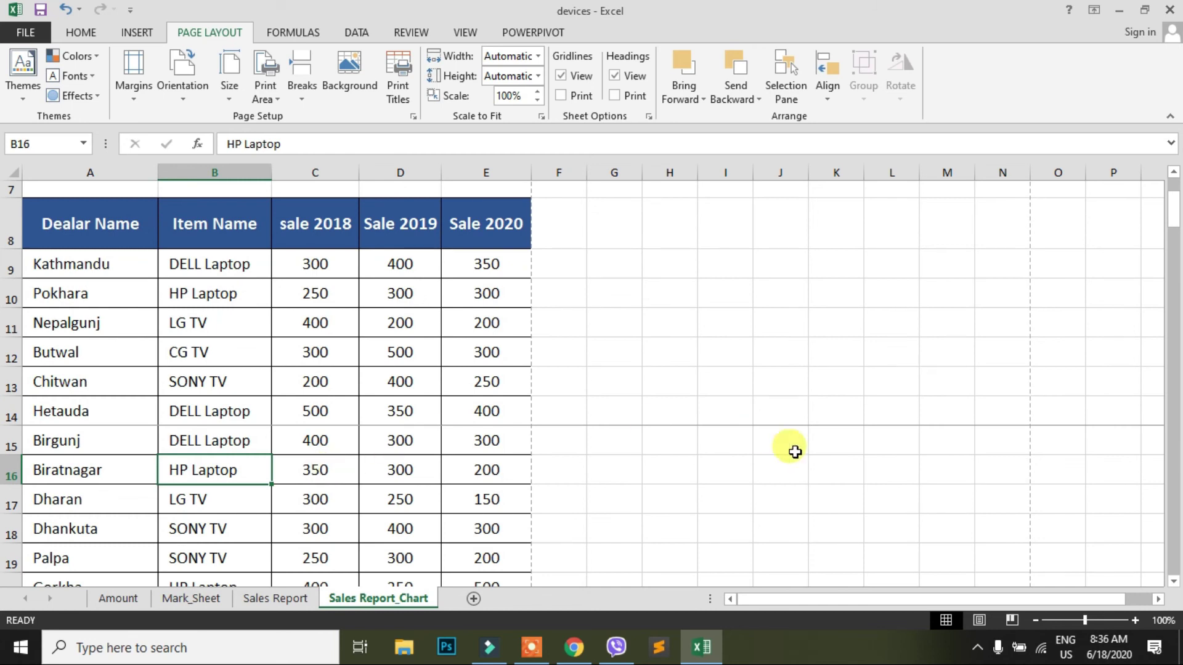
Review the pages created by the row 15 break in Page Break Preview.
{"action": "left_click", "coordinate": [1012, 620]}
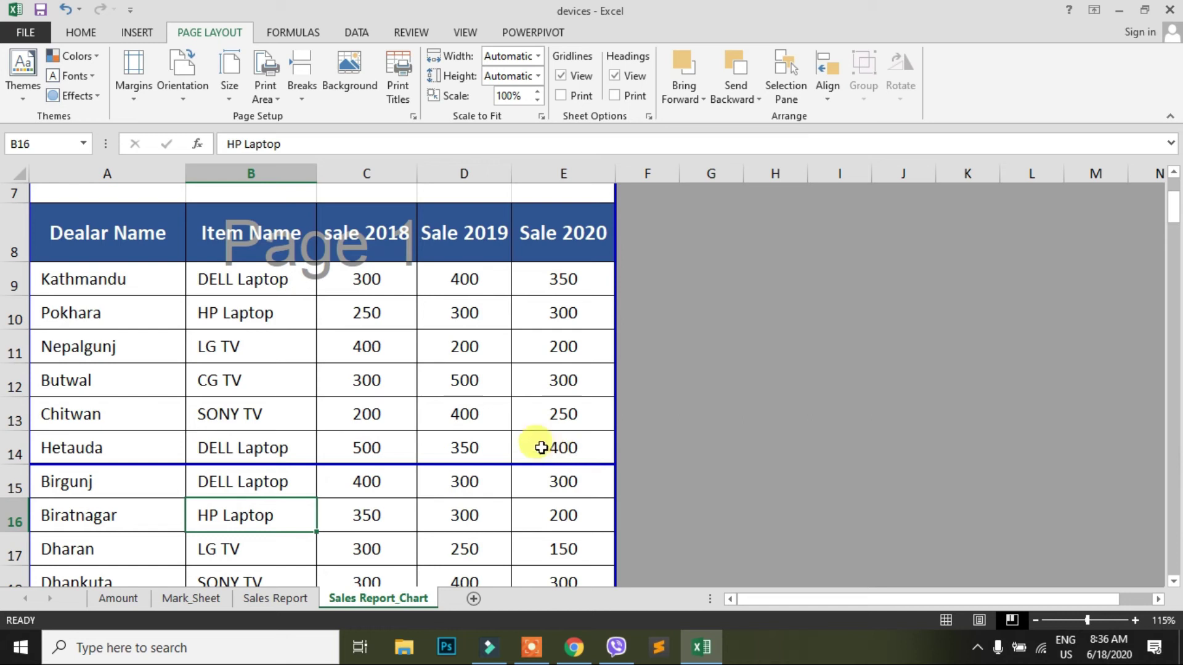
{"action": "scroll", "coordinate": [395, 357], "scroll_direction": "down", "scroll_amount": 3}
{"action": "scroll", "coordinate": [402, 376], "scroll_direction": "down", "scroll_amount": 1}
{"action": "scroll", "coordinate": [378, 492], "scroll_direction": "down", "scroll_amount": 2}
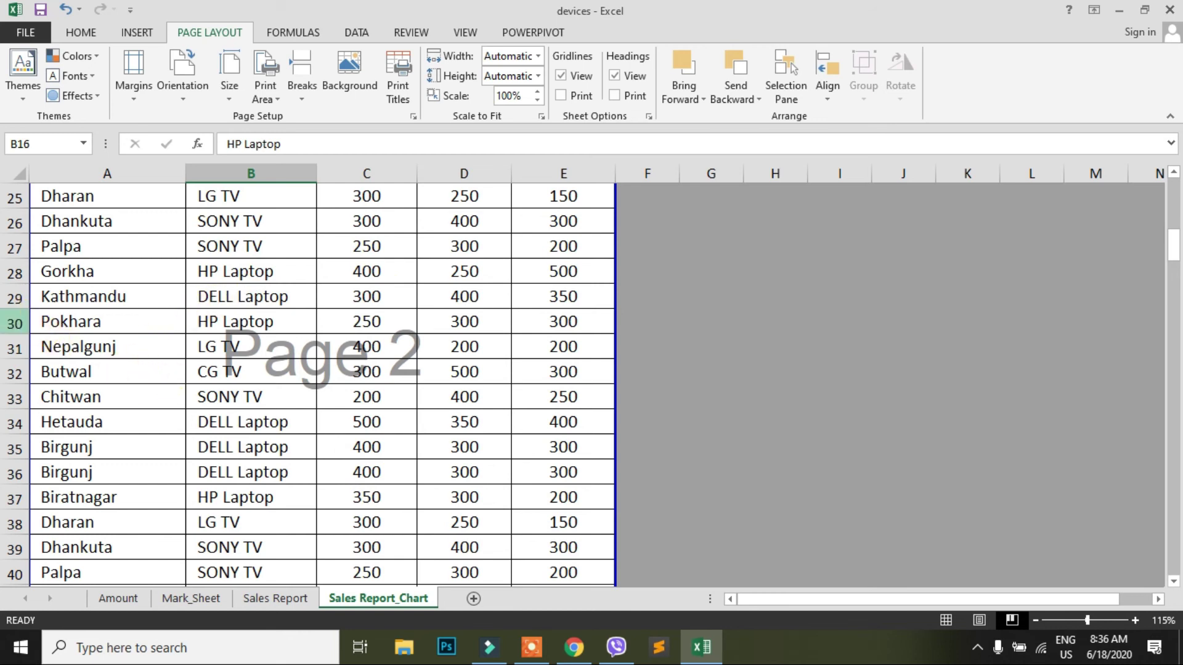
Insert a manual page break above row 30 so page 2 starts at Pokhara.
{"action": "left_click", "coordinate": [12, 320]}
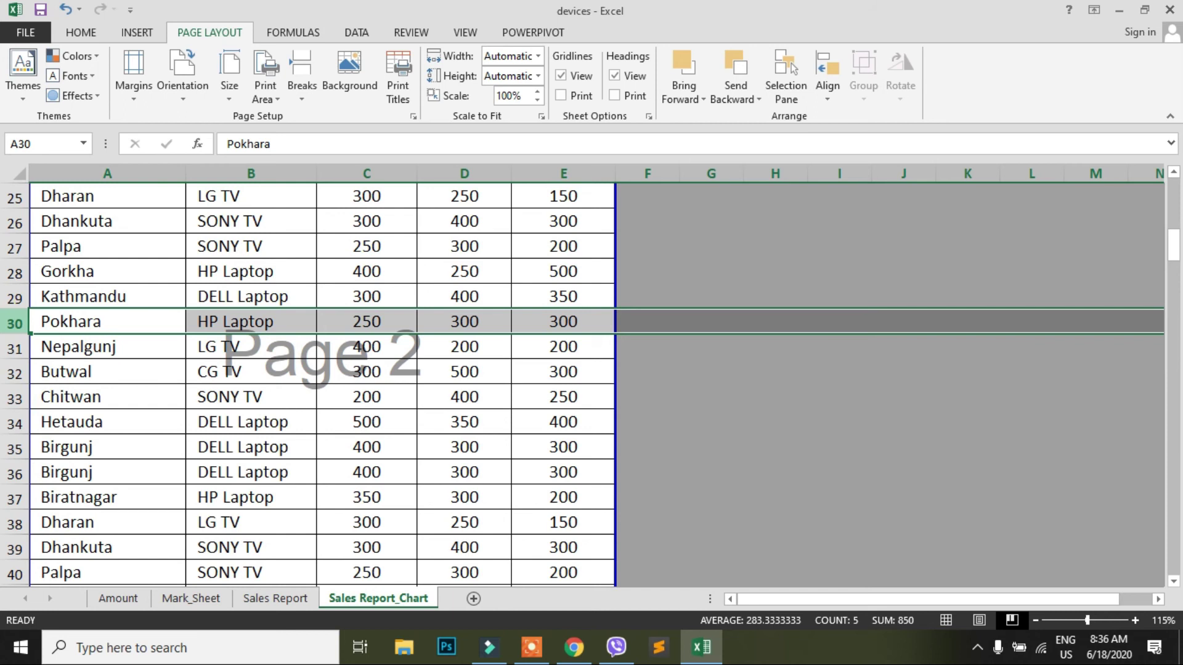
{"action": "left_click", "coordinate": [301, 86]}
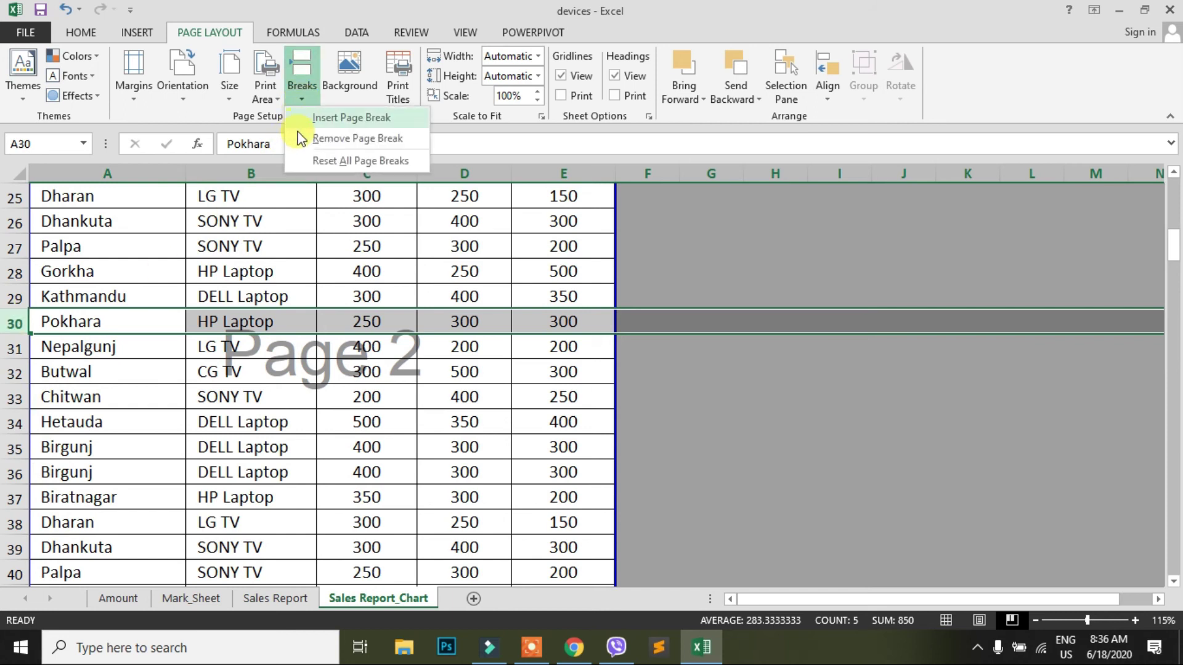
{"action": "left_click", "coordinate": [364, 118]}
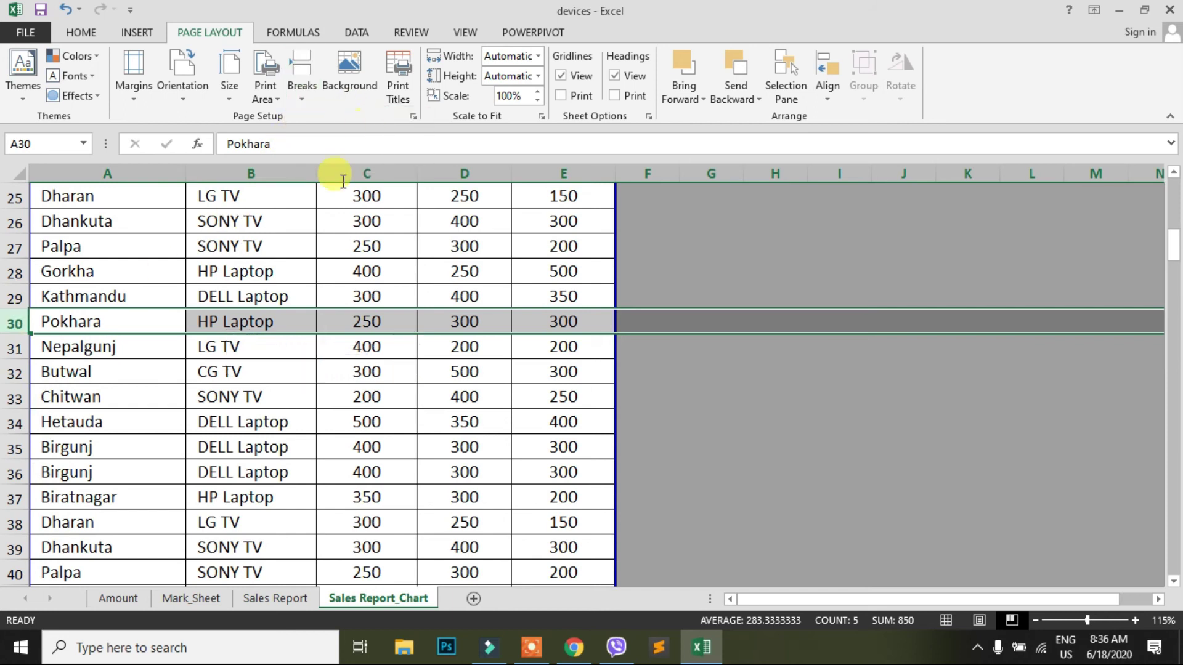
{"action": "left_click", "coordinate": [320, 270]}
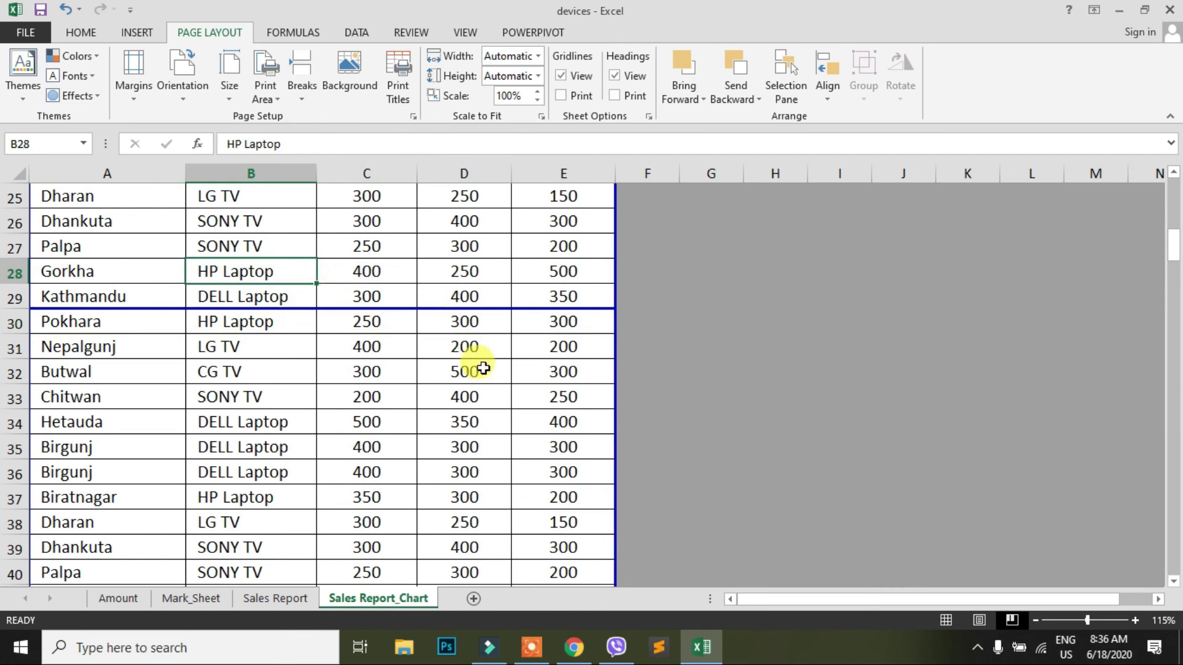
{"action": "scroll", "coordinate": [480, 372], "scroll_direction": "up", "scroll_amount": 1}
{"action": "scroll", "coordinate": [480, 372], "scroll_direction": "up", "scroll_amount": 1}
{"action": "scroll", "coordinate": [477, 376], "scroll_direction": "up", "scroll_amount": 5}
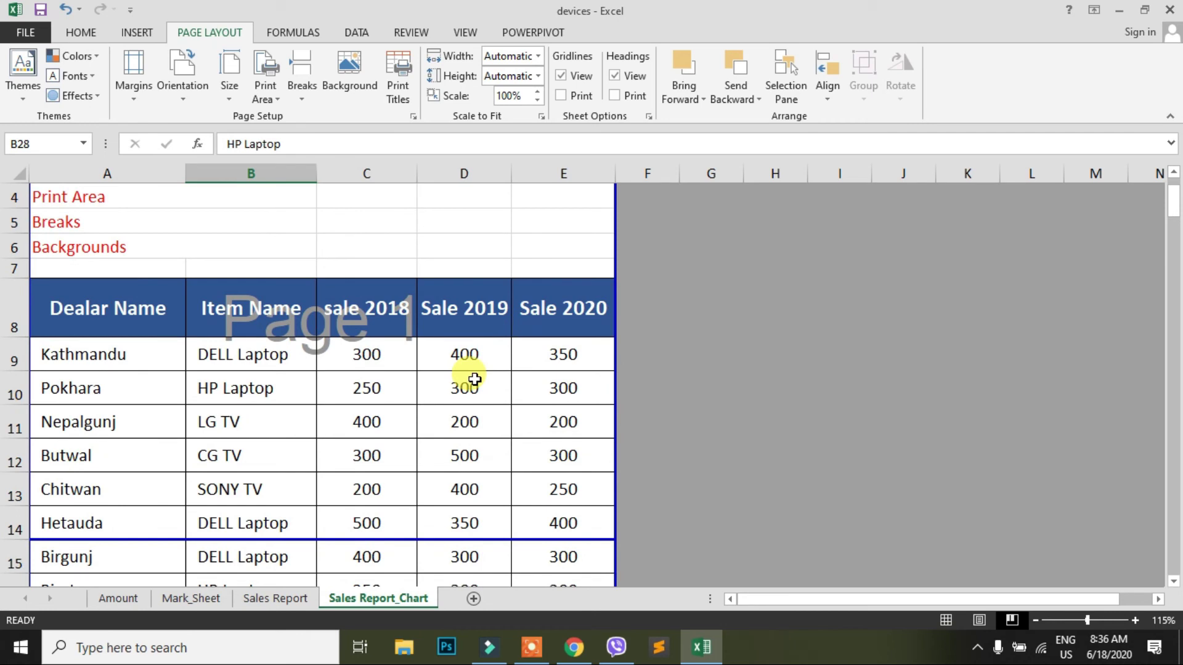
Reset all manual page breaks on the Sales Report_Chart sheet.
{"action": "left_click", "coordinate": [302, 98]}
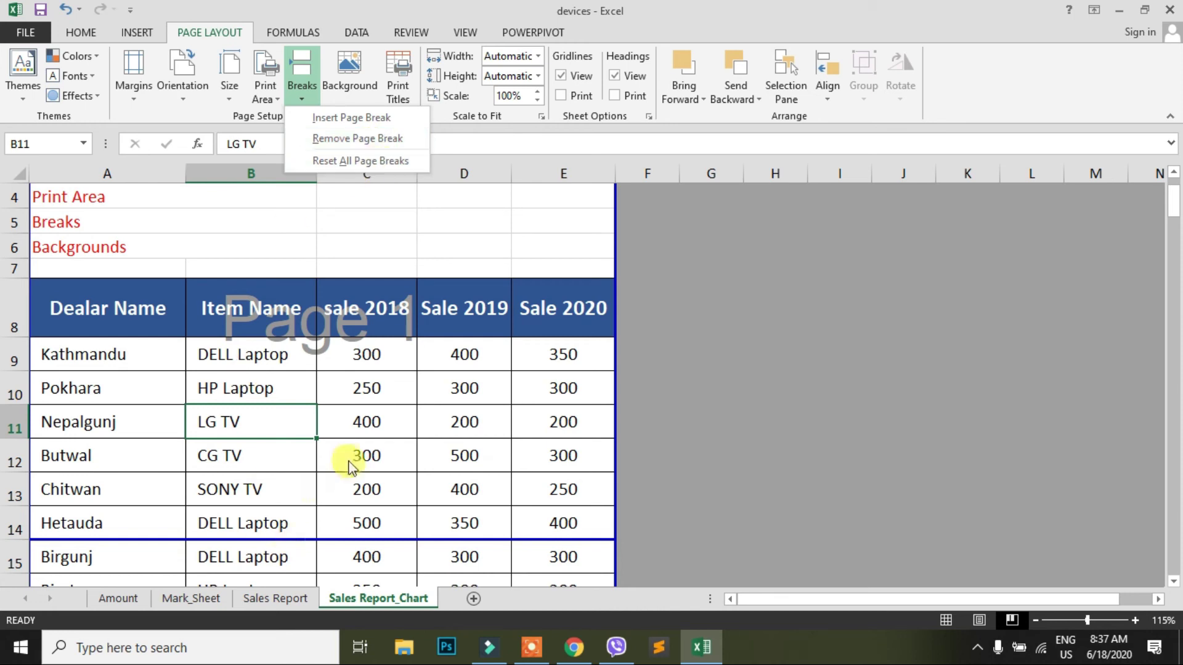
{"action": "left_click", "coordinate": [366, 456]}
{"action": "scroll", "coordinate": [365, 456], "scroll_direction": "down", "scroll_amount": 4}
{"action": "scroll", "coordinate": [366, 457], "scroll_direction": "up", "scroll_amount": 3}
{"action": "scroll", "coordinate": [366, 457], "scroll_direction": "up", "scroll_amount": 1}
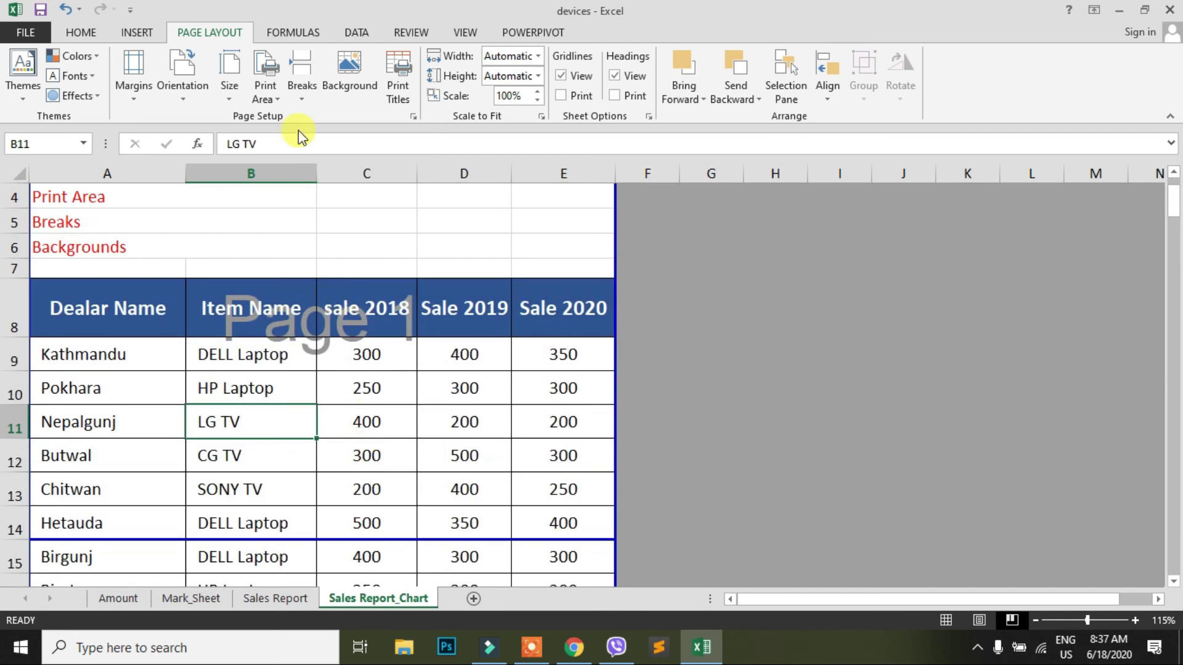
{"action": "left_click", "coordinate": [302, 97]}
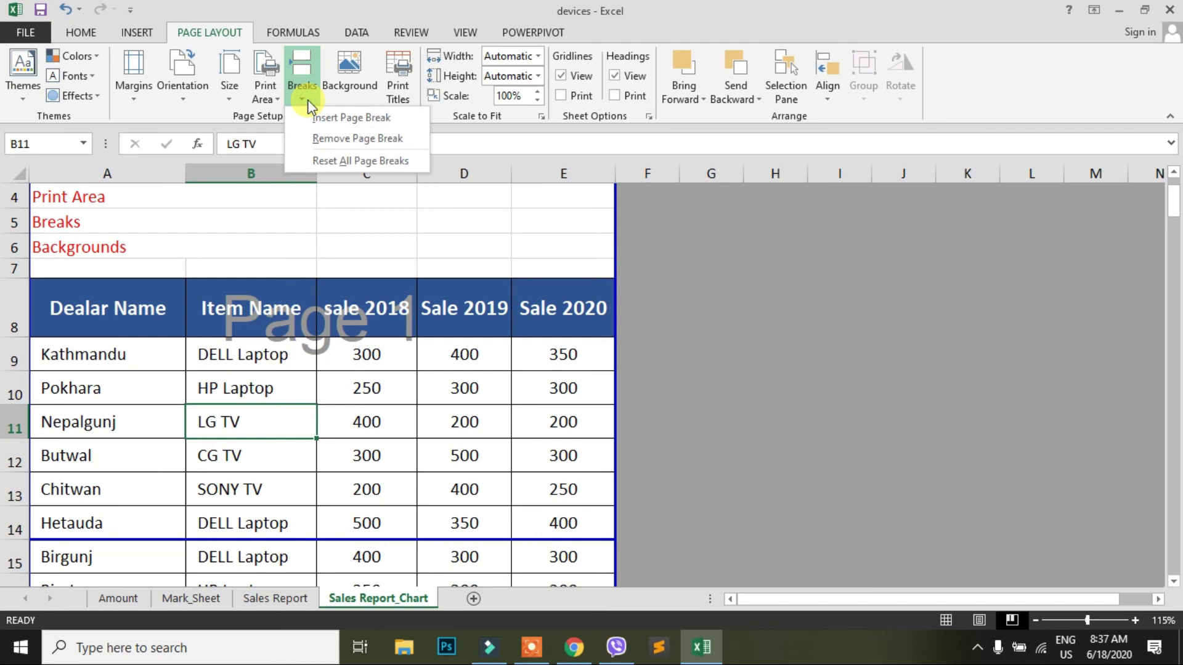
{"action": "left_click", "coordinate": [360, 161]}
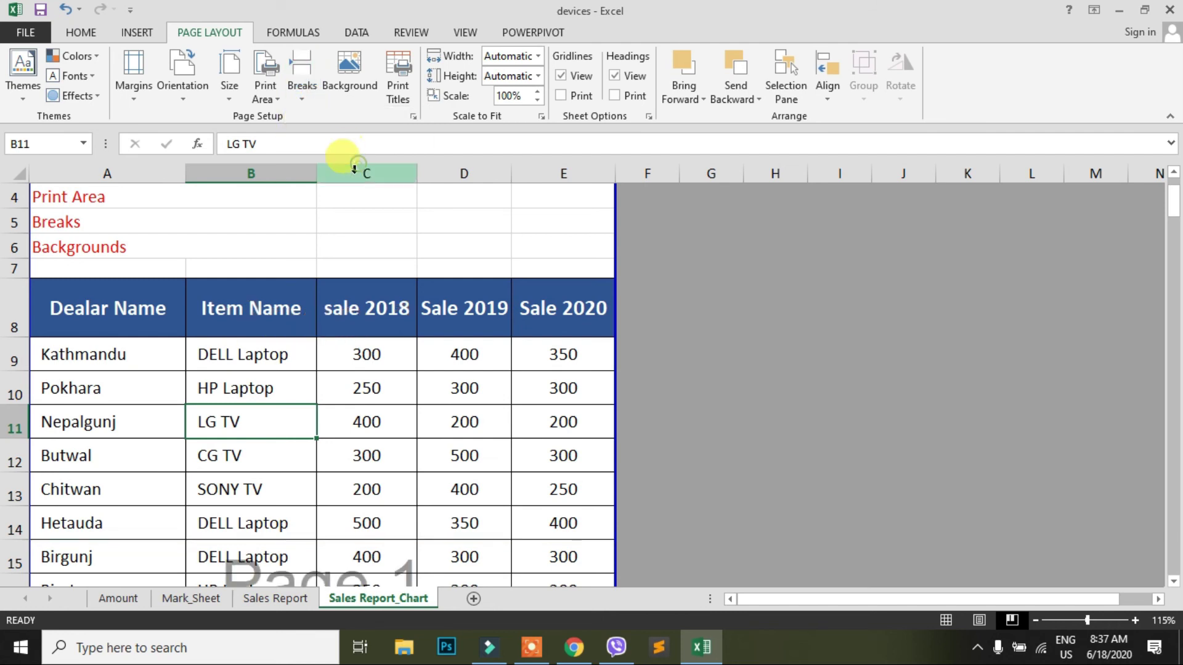
Confirm only the automatic break after row 33 remains, then return to Normal view.
{"action": "scroll", "coordinate": [325, 370], "scroll_direction": "down", "scroll_amount": 4}
{"action": "scroll", "coordinate": [330, 382], "scroll_direction": "down", "scroll_amount": 5}
{"action": "scroll", "coordinate": [330, 385], "scroll_direction": "up", "scroll_amount": 2}
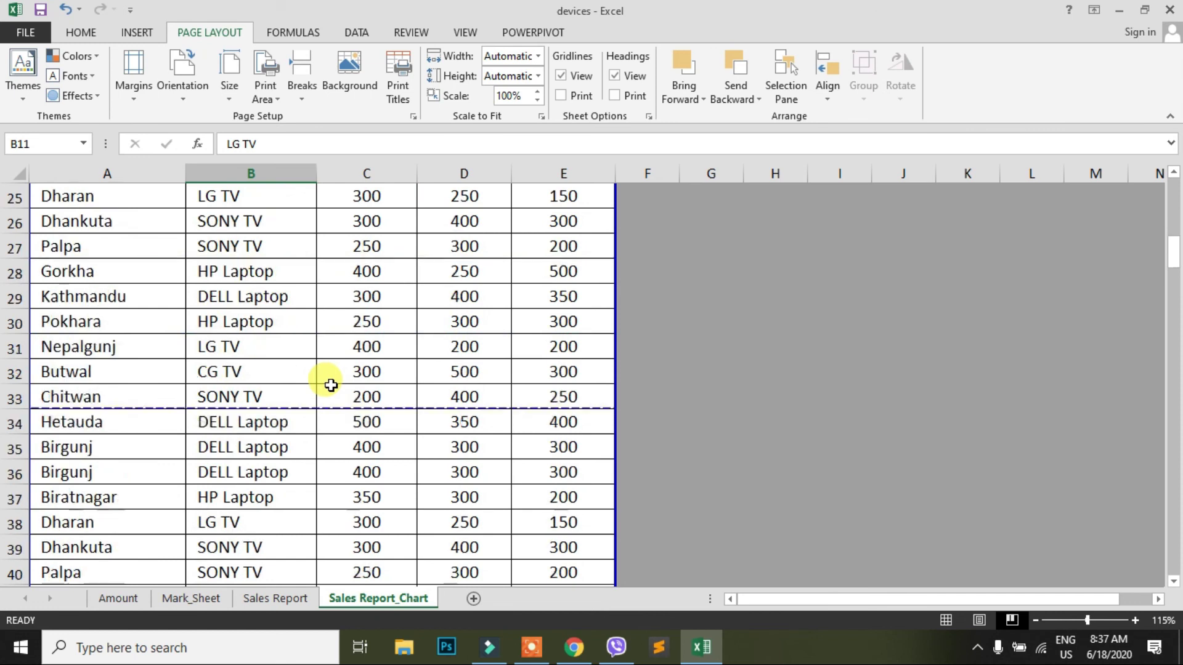
{"action": "scroll", "coordinate": [330, 382], "scroll_direction": "up", "scroll_amount": 5}
{"action": "scroll", "coordinate": [331, 379], "scroll_direction": "up", "scroll_amount": 3}
{"action": "scroll", "coordinate": [330, 373], "scroll_direction": "down", "scroll_amount": 3}
{"action": "scroll", "coordinate": [331, 373], "scroll_direction": "down", "scroll_amount": 2}
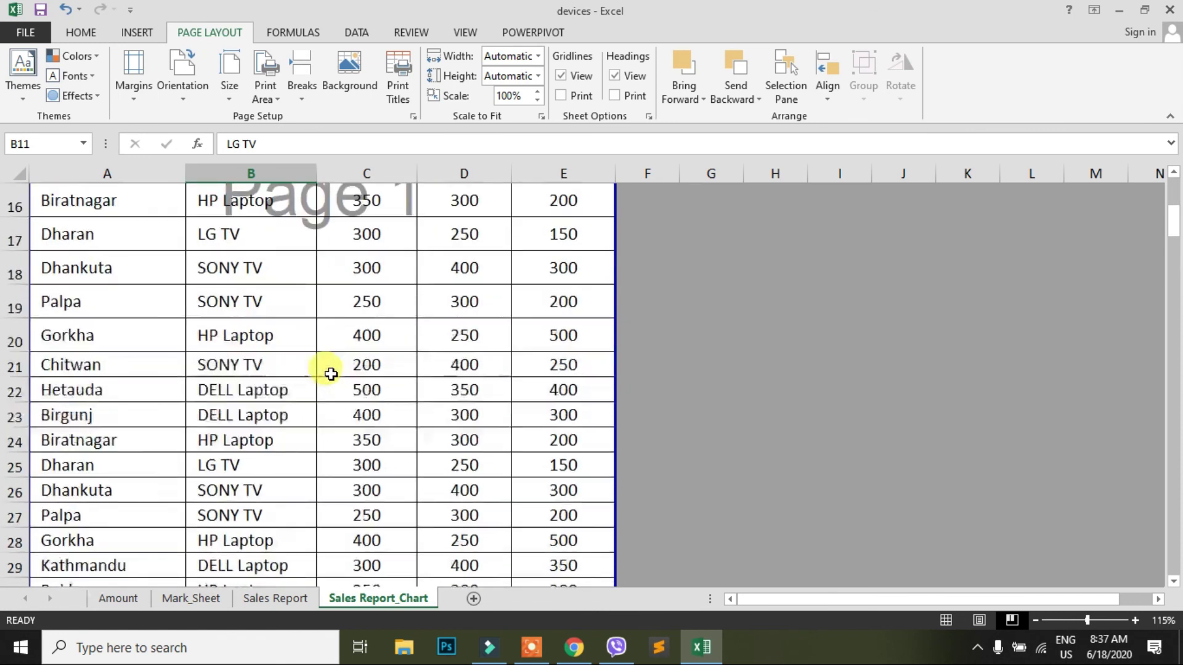
{"action": "scroll", "coordinate": [330, 374], "scroll_direction": "down", "scroll_amount": 3}
{"action": "scroll", "coordinate": [331, 374], "scroll_direction": "down", "scroll_amount": 6}
{"action": "scroll", "coordinate": [331, 374], "scroll_direction": "down", "scroll_amount": 6}
{"action": "scroll", "coordinate": [331, 373], "scroll_direction": "down", "scroll_amount": 4}
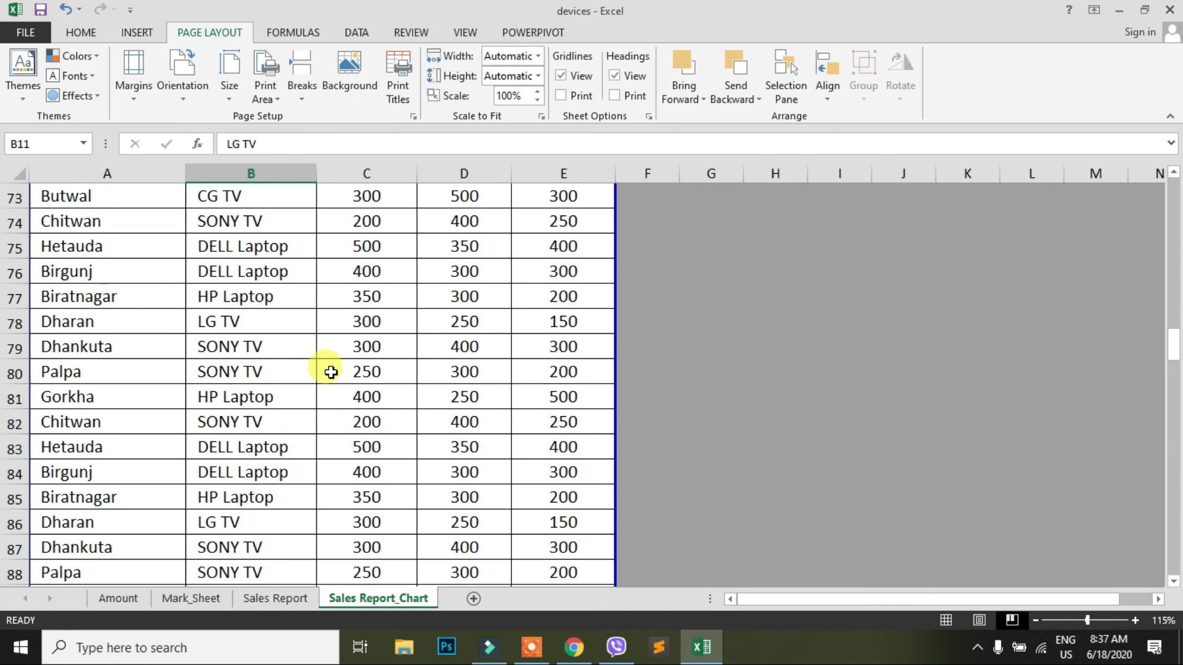
{"action": "key", "text": "alt+w"}
{"action": "key", "text": "l"}
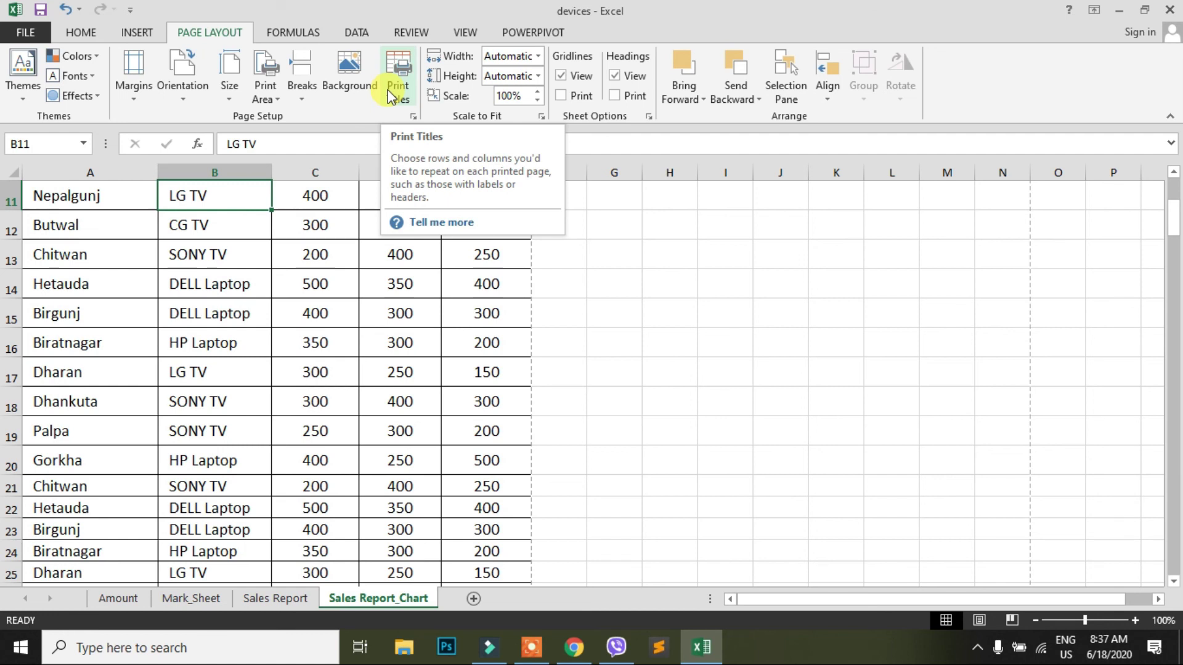
Insert apple-691633_1920 from F:\youtube photoshop tutorial\Photos as the sheet background.
{"action": "left_click", "coordinate": [275, 370]}
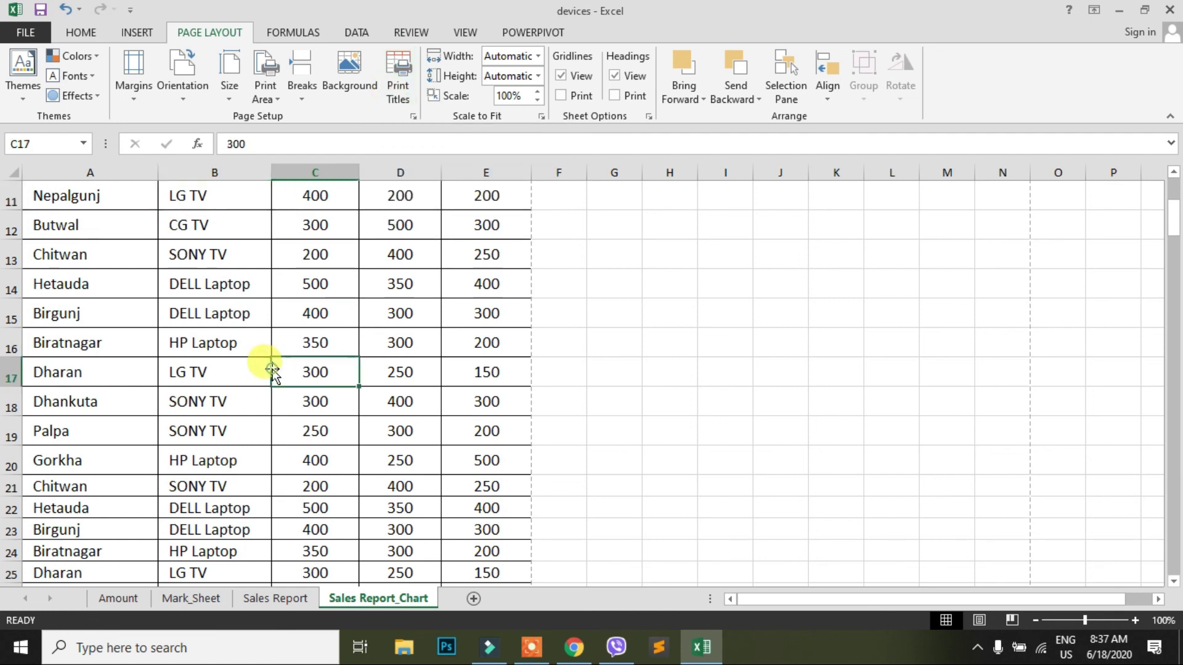
{"action": "scroll", "coordinate": [280, 345], "scroll_direction": "up", "scroll_amount": 4}
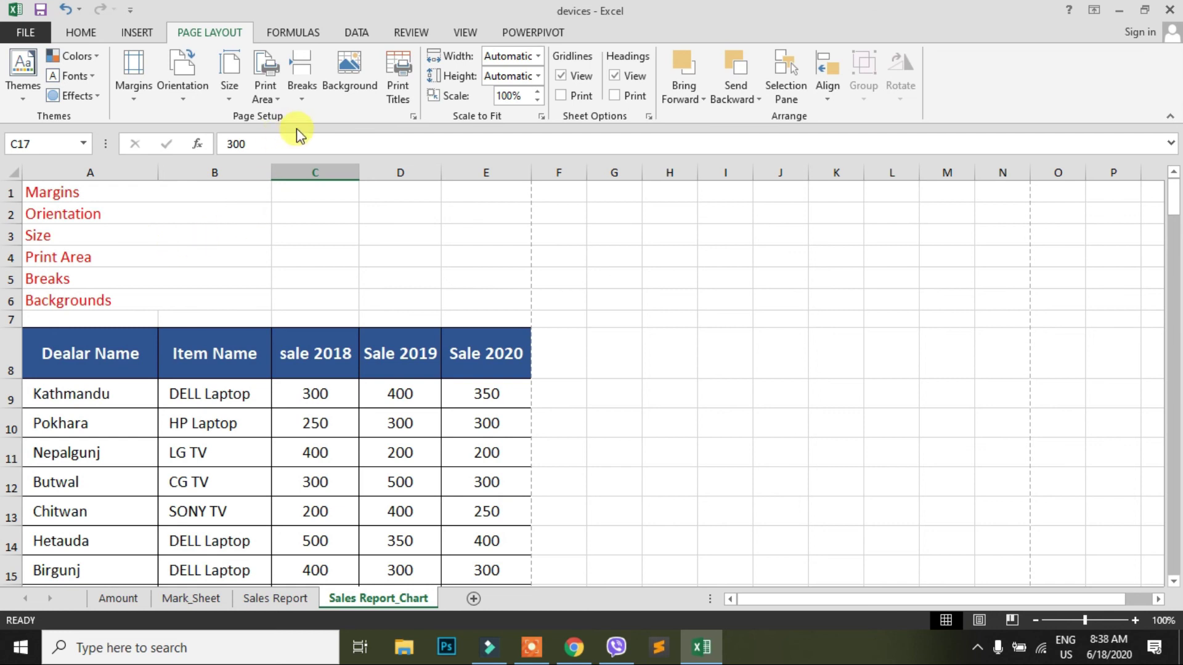
{"action": "left_click", "coordinate": [344, 72]}
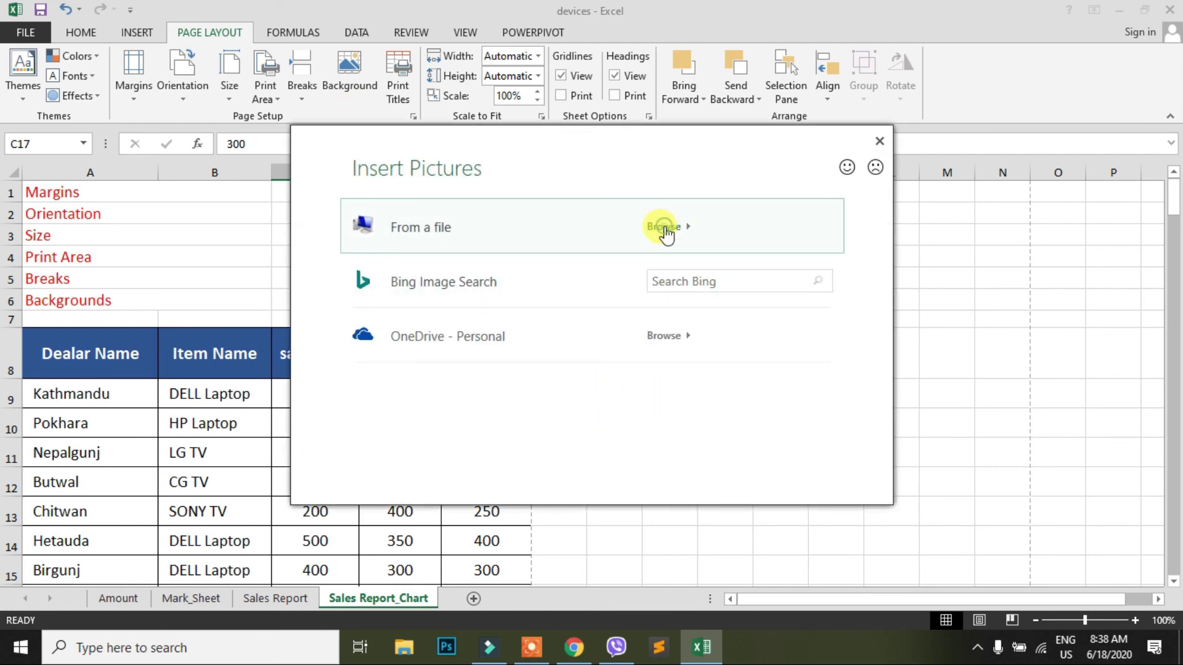
{"action": "left_click", "coordinate": [664, 228]}
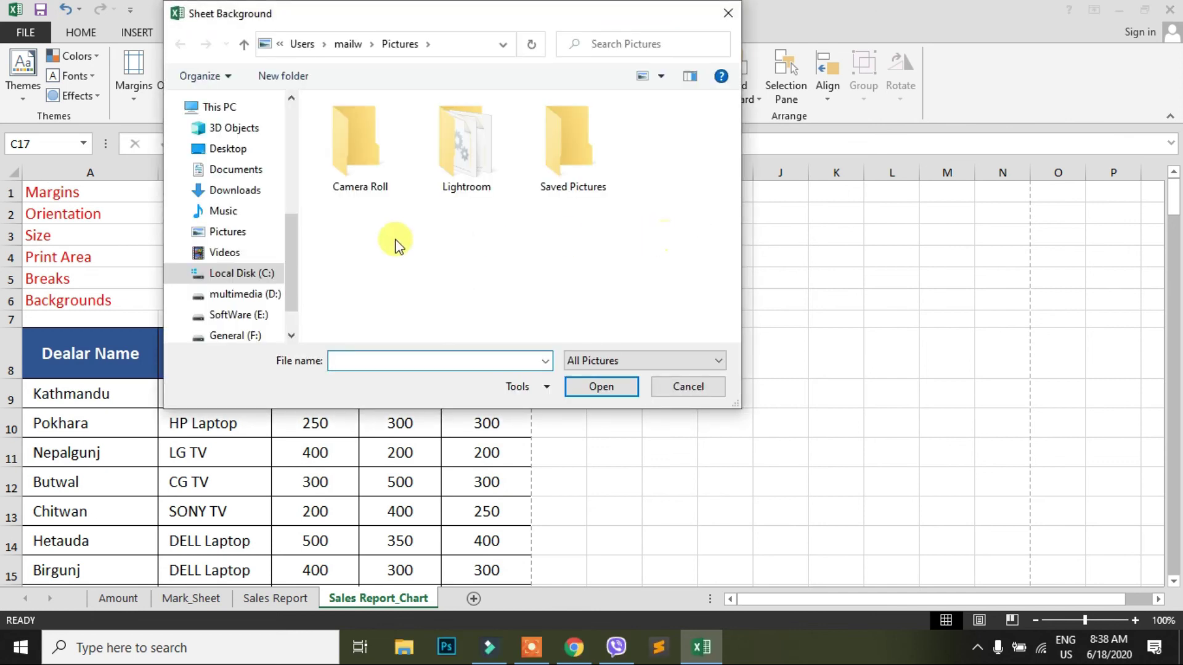
{"action": "scroll", "coordinate": [288, 240], "scroll_direction": "down", "scroll_amount": 1}
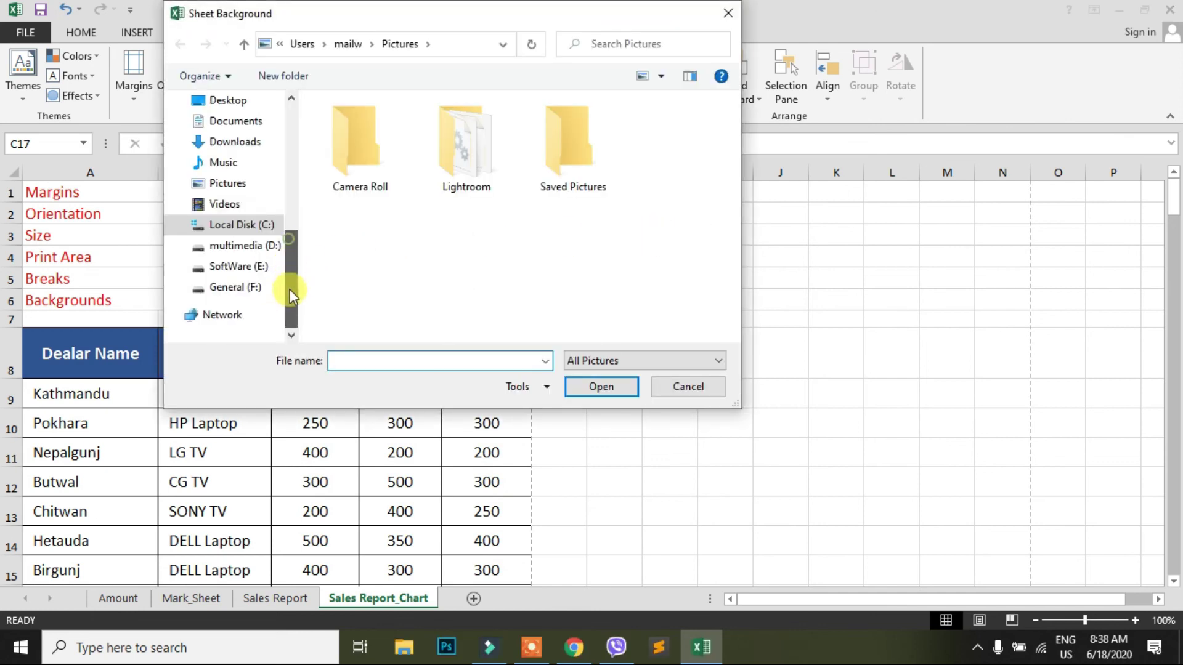
{"action": "left_click", "coordinate": [237, 288]}
{"action": "scroll", "coordinate": [394, 246], "scroll_direction": "down", "scroll_amount": 5}
{"action": "scroll", "coordinate": [397, 252], "scroll_direction": "down", "scroll_amount": 5}
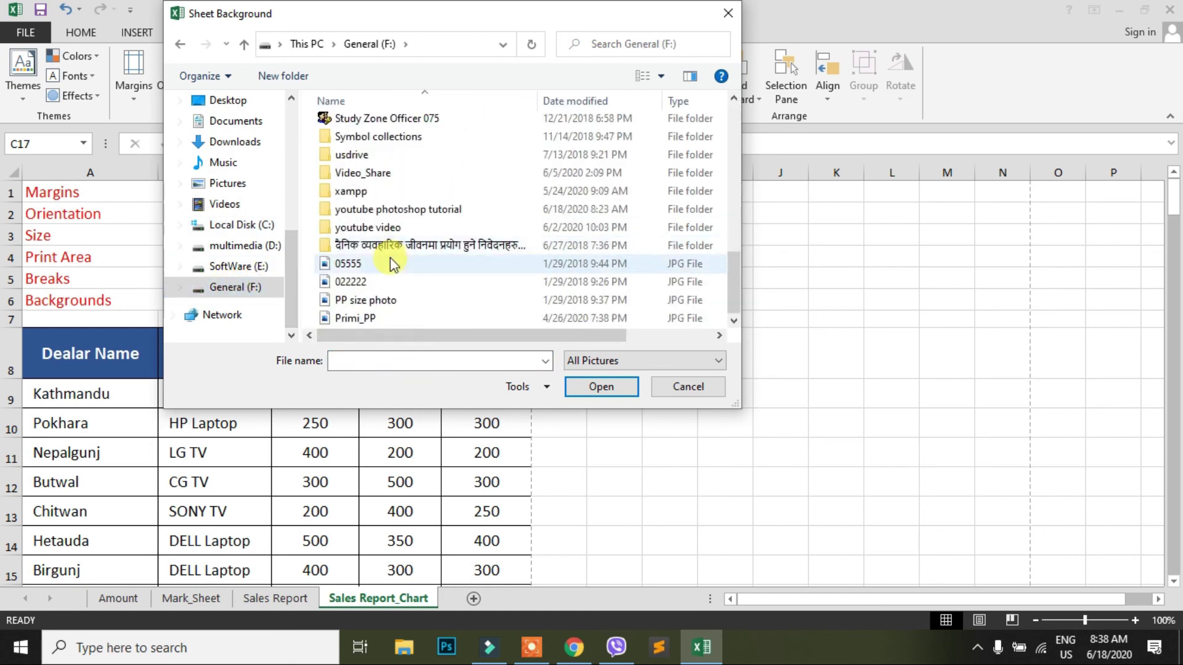
{"action": "double_click", "coordinate": [384, 210]}
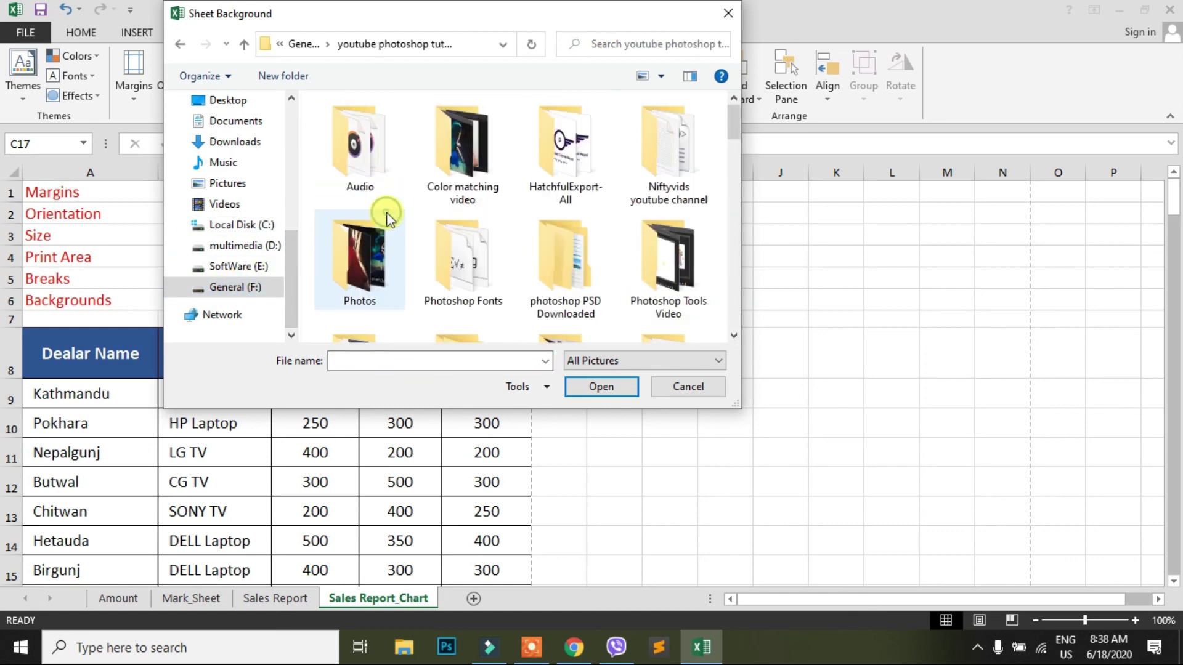
{"action": "double_click", "coordinate": [370, 269]}
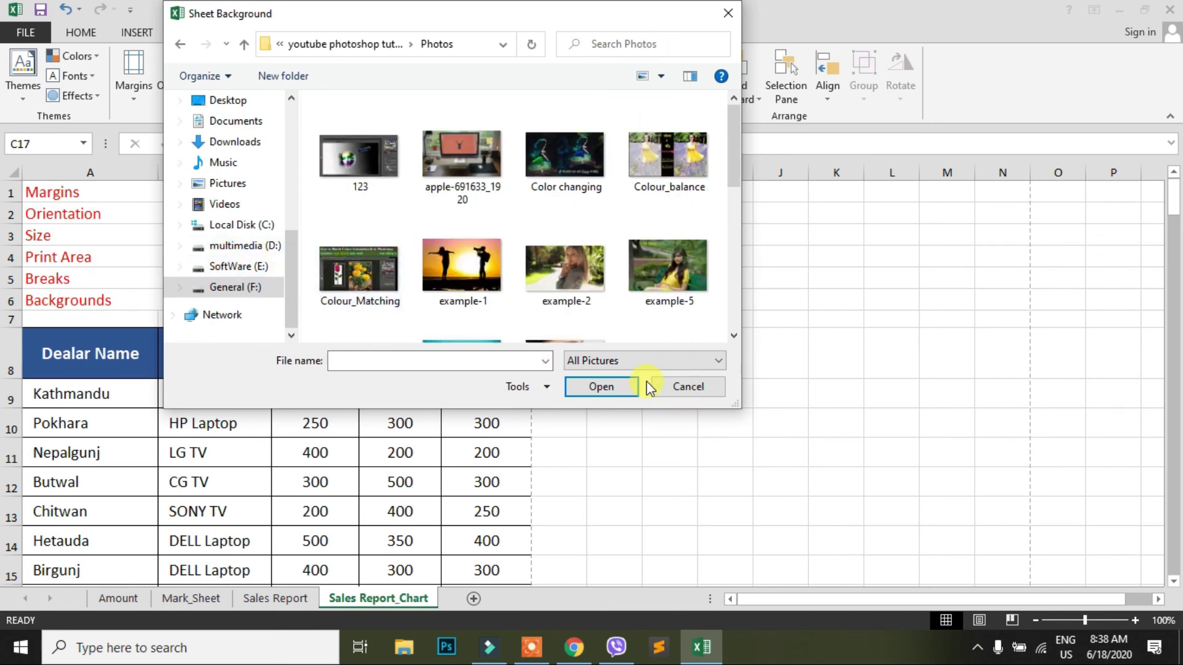
{"action": "left_click", "coordinate": [462, 157]}
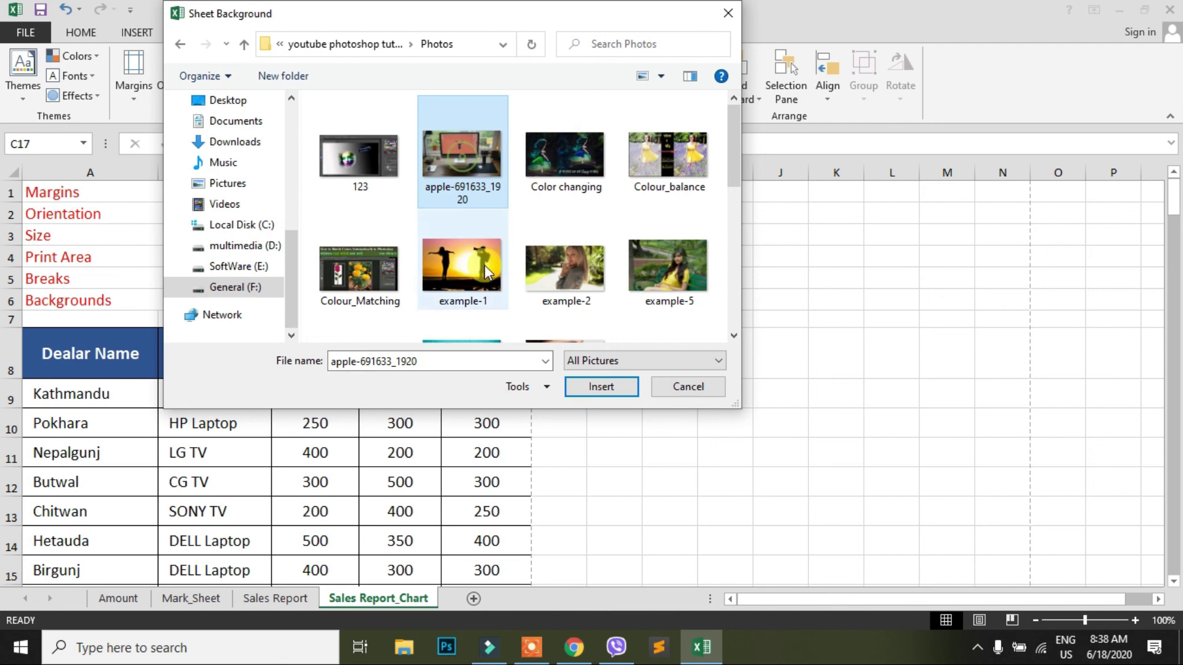
{"action": "left_click", "coordinate": [601, 387]}
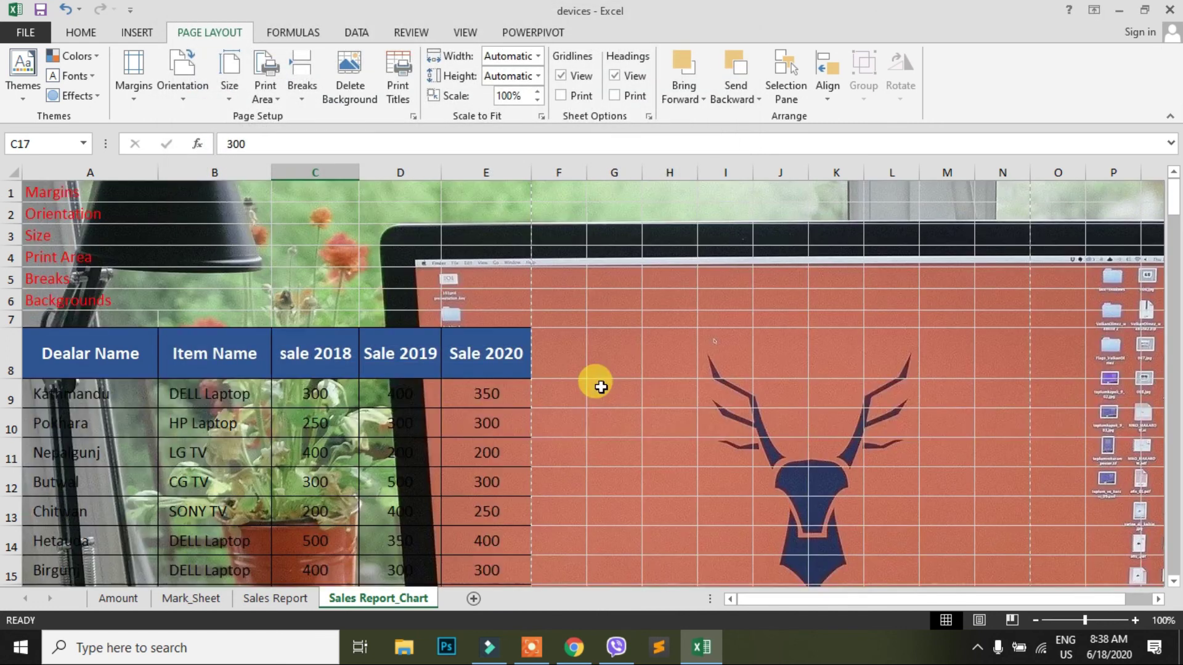
{"action": "scroll", "coordinate": [652, 394], "scroll_direction": "down", "scroll_amount": 3}
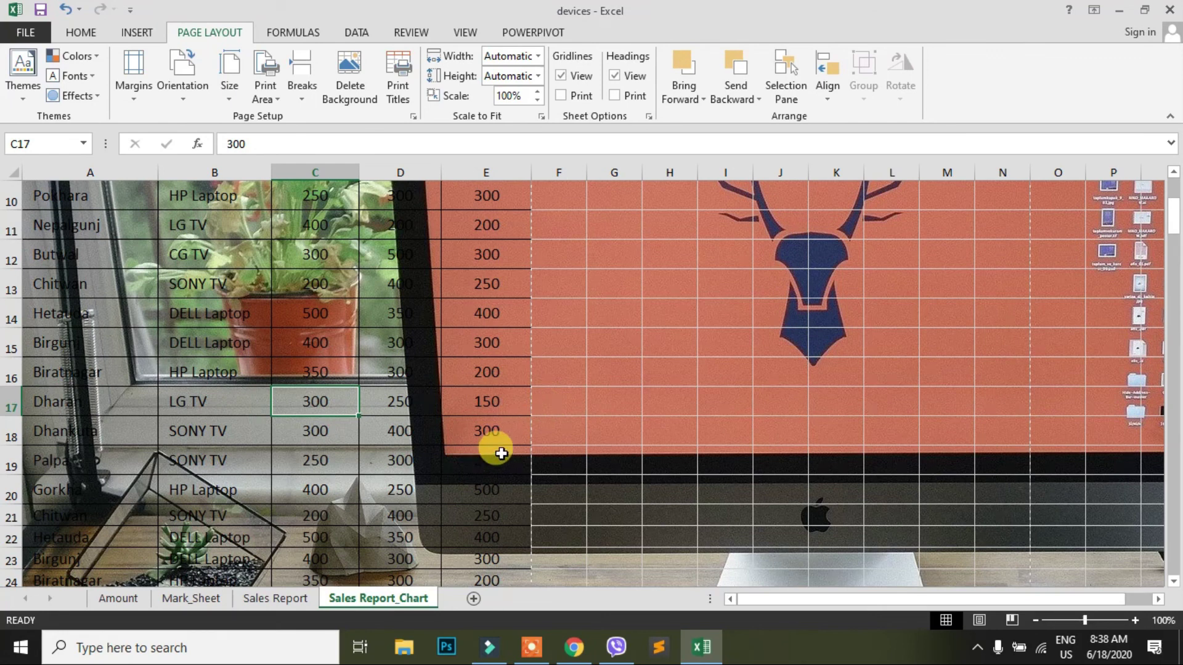
{"action": "scroll", "coordinate": [505, 458], "scroll_direction": "up", "scroll_amount": 3}
{"action": "scroll", "coordinate": [597, 412], "scroll_direction": "down", "scroll_amount": 3}
{"action": "scroll", "coordinate": [603, 412], "scroll_direction": "down", "scroll_amount": 5}
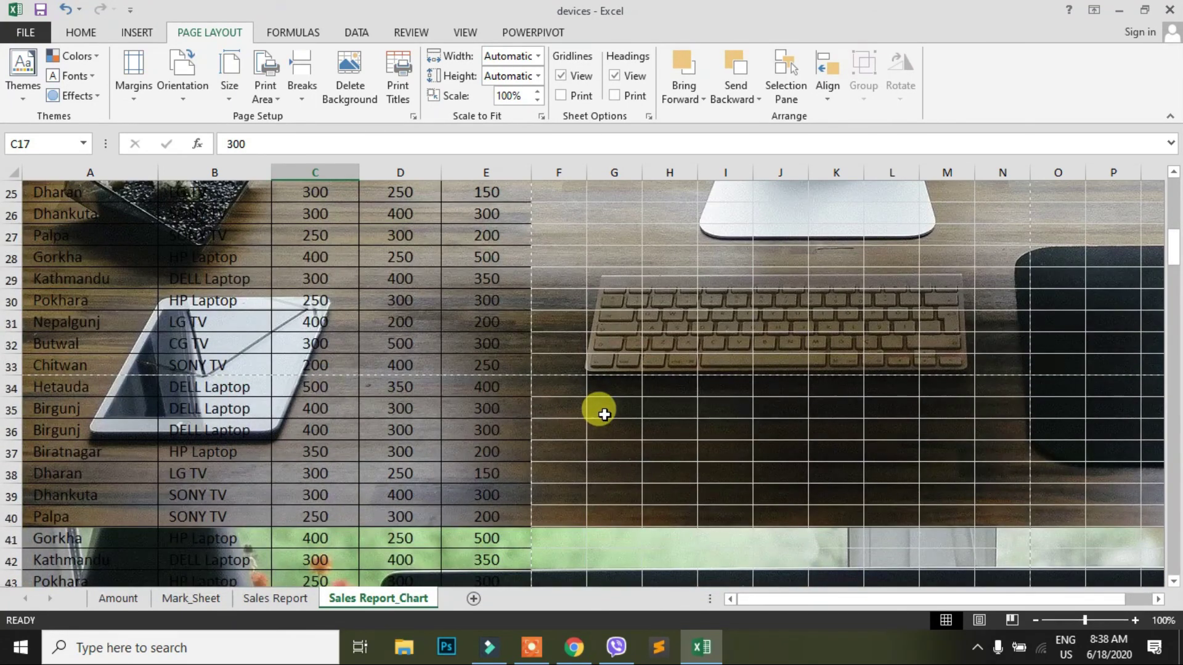
{"action": "scroll", "coordinate": [608, 416], "scroll_direction": "up", "scroll_amount": 5}
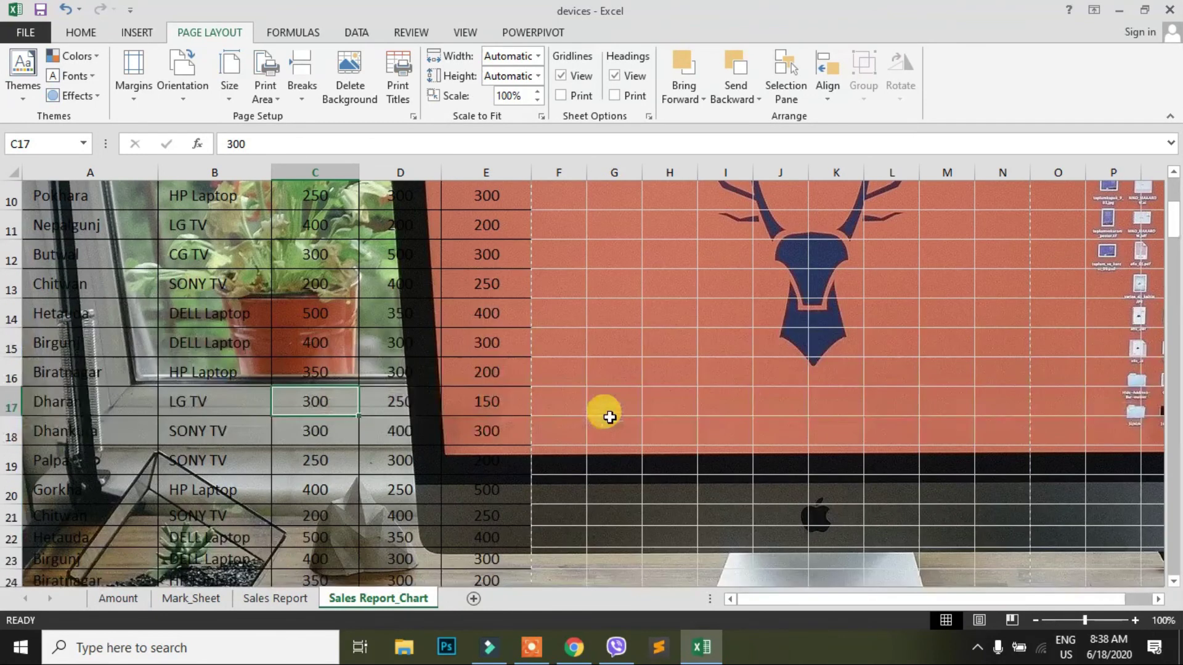
{"action": "scroll", "coordinate": [608, 417], "scroll_direction": "up", "scroll_amount": 1}
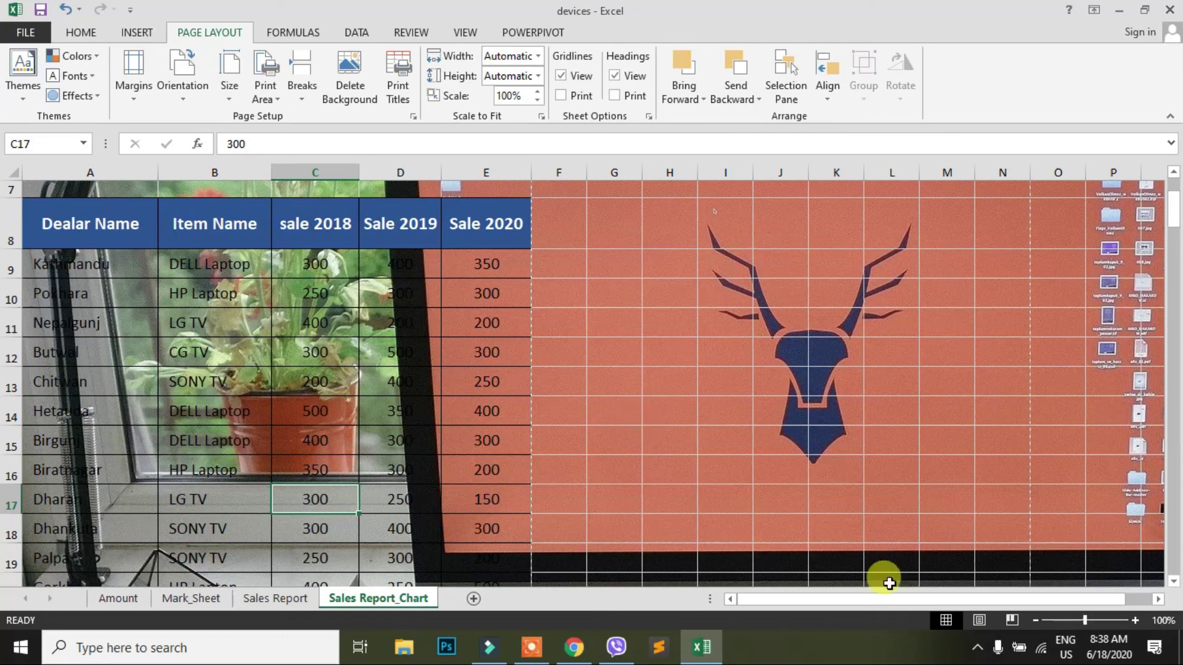
{"action": "left_click", "coordinate": [1013, 622]}
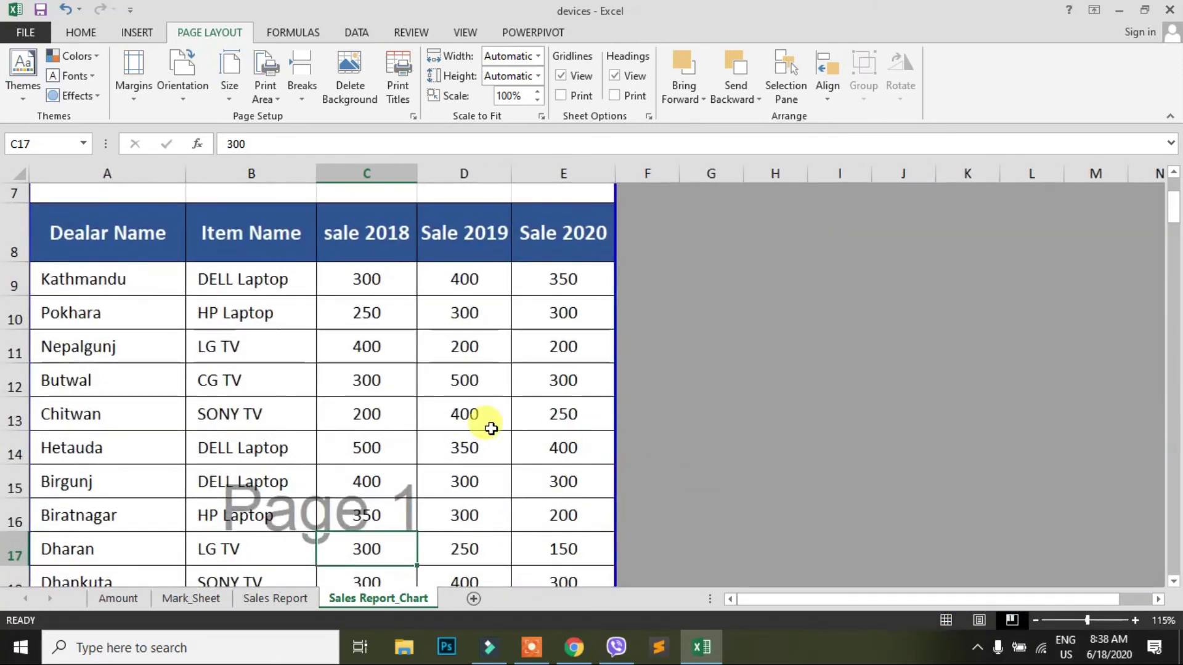
{"action": "left_click", "coordinate": [946, 621]}
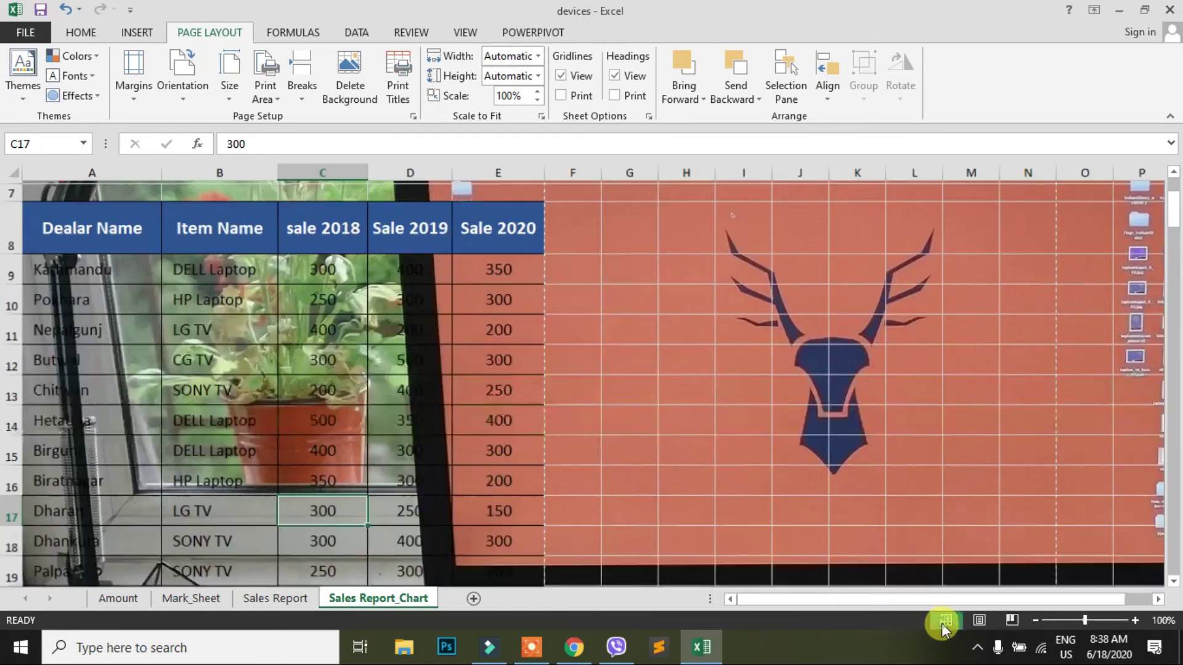
Delete the apple-691633_1920 background picture from the sheet.
{"action": "left_click", "coordinate": [345, 66]}
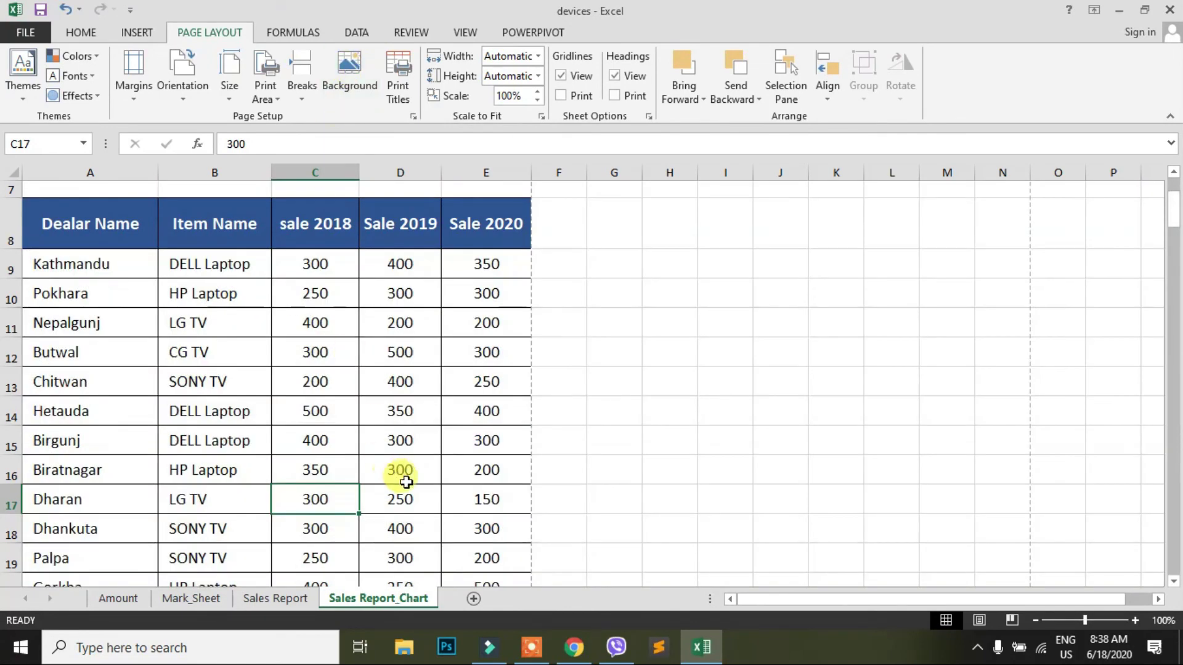